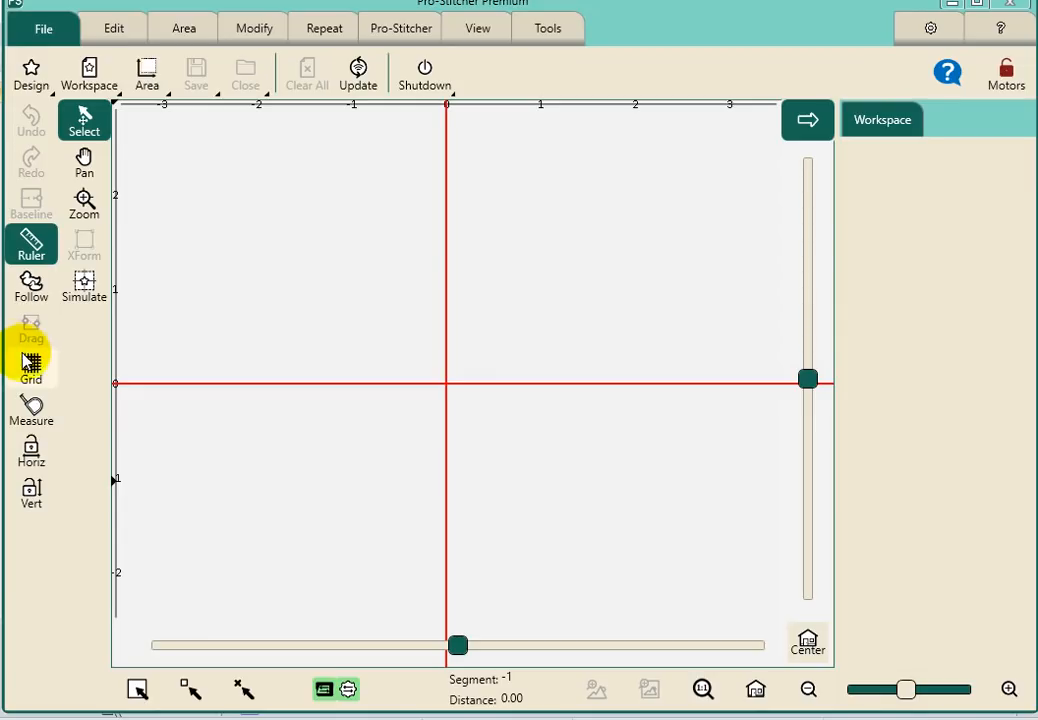
Step: Simulate moving the machine position to about (-2.9, 2.2) on the rulers, and load the Skirt design
click(82, 290)
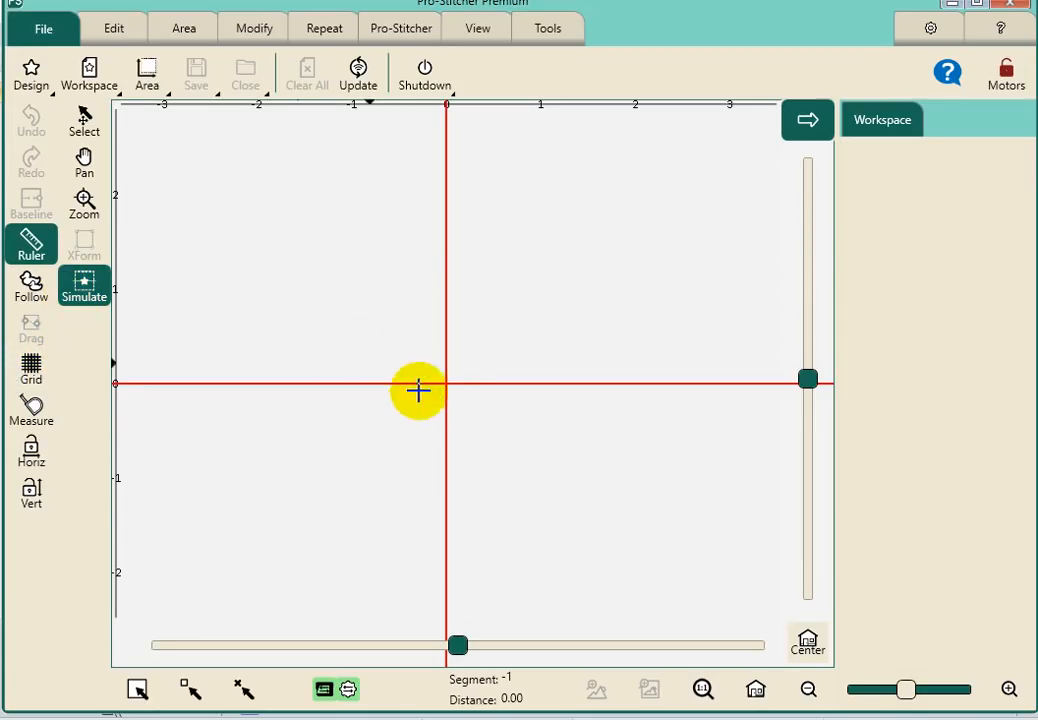
drag(406, 371, 170, 180)
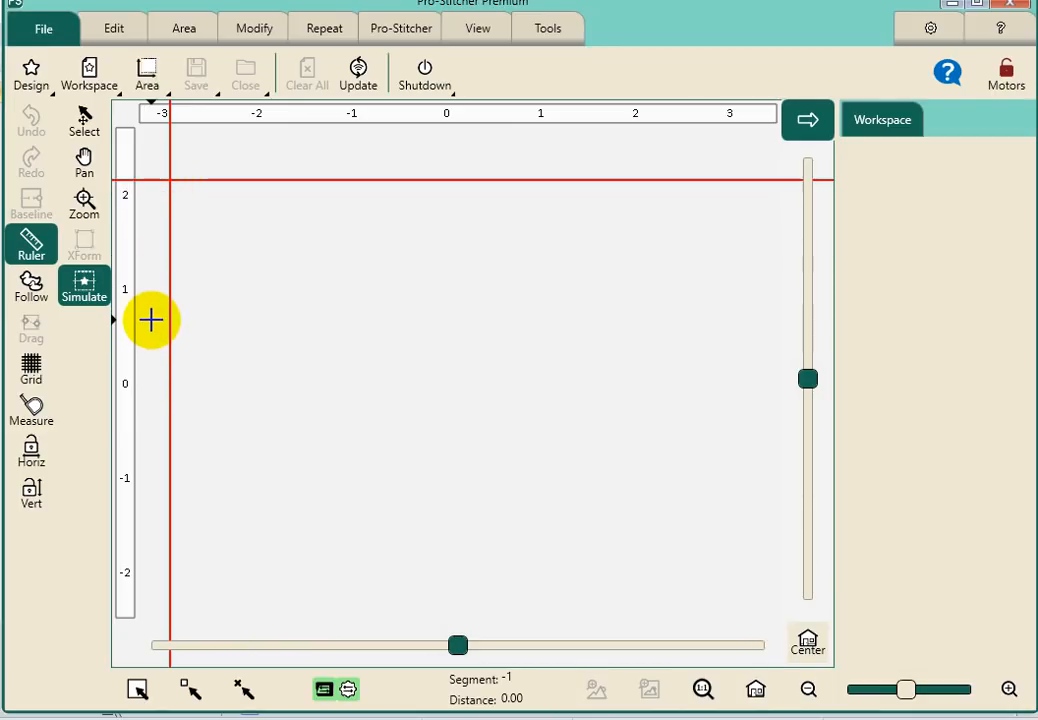
click(31, 68)
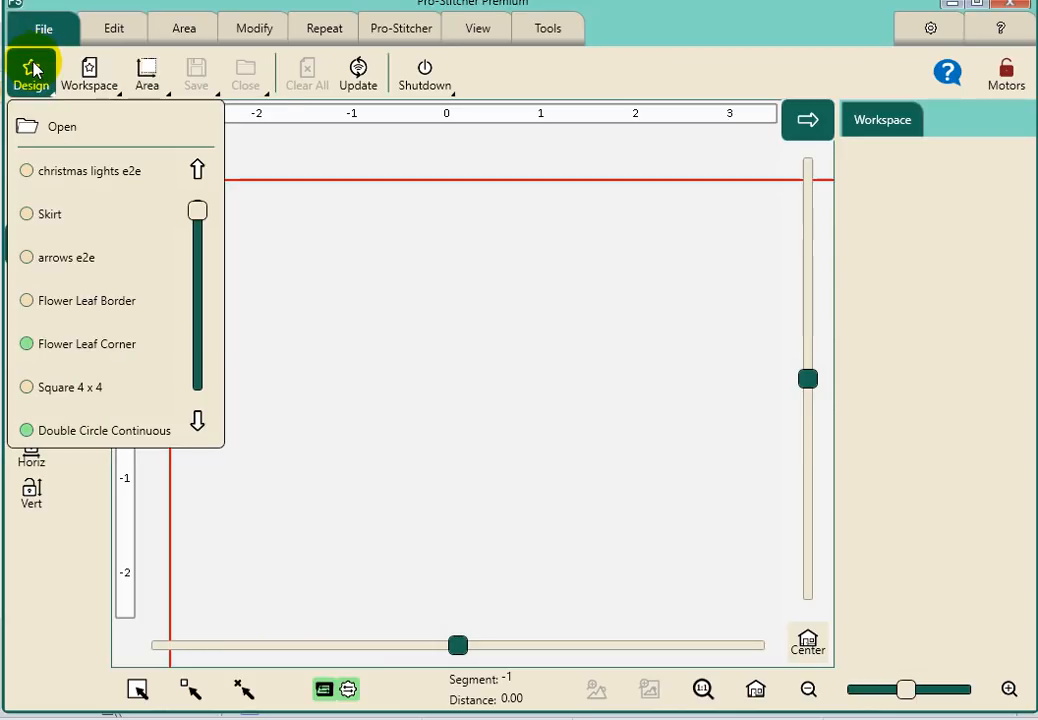
click(44, 216)
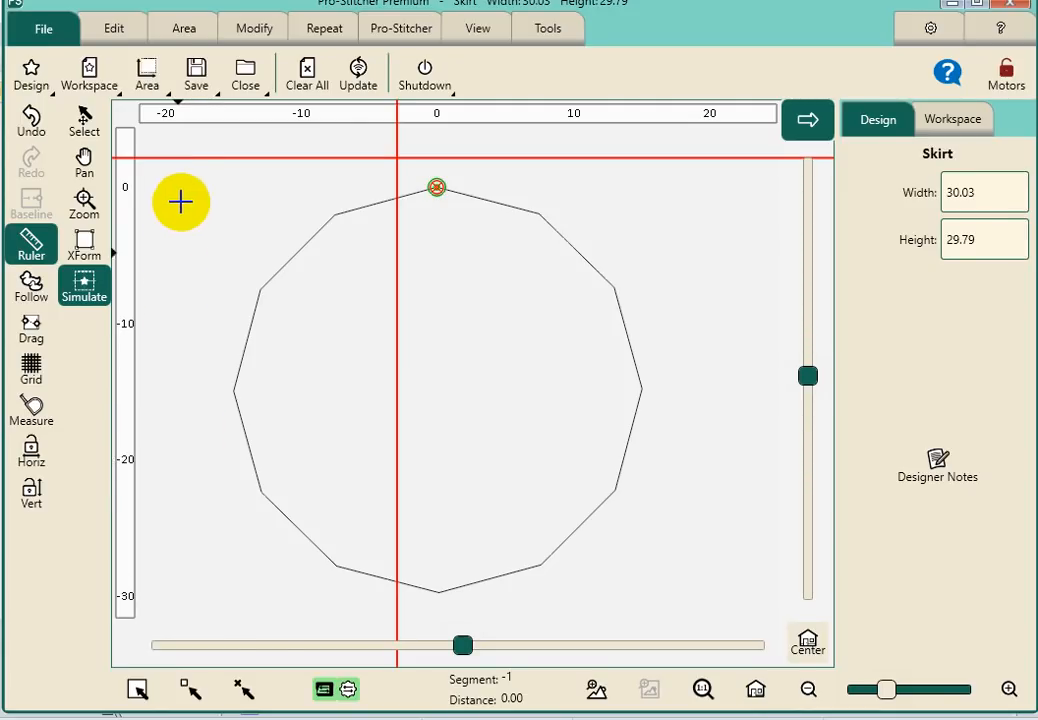
Step: Create a quilting area from the outline of the Skirt design with RB Area
click(196, 35)
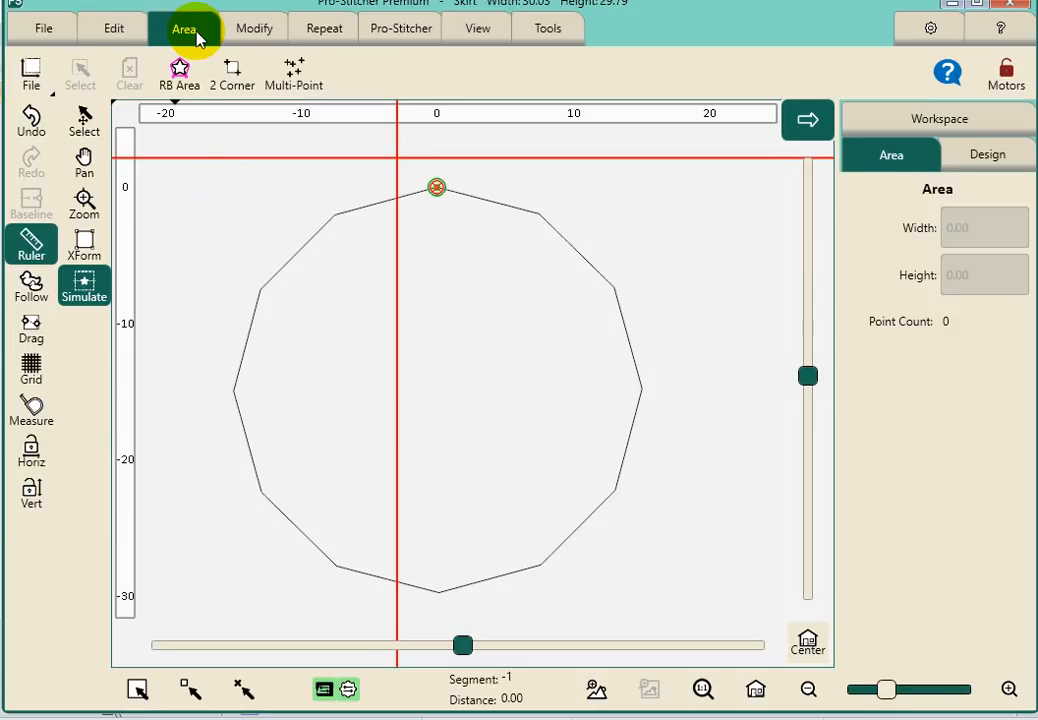
click(180, 80)
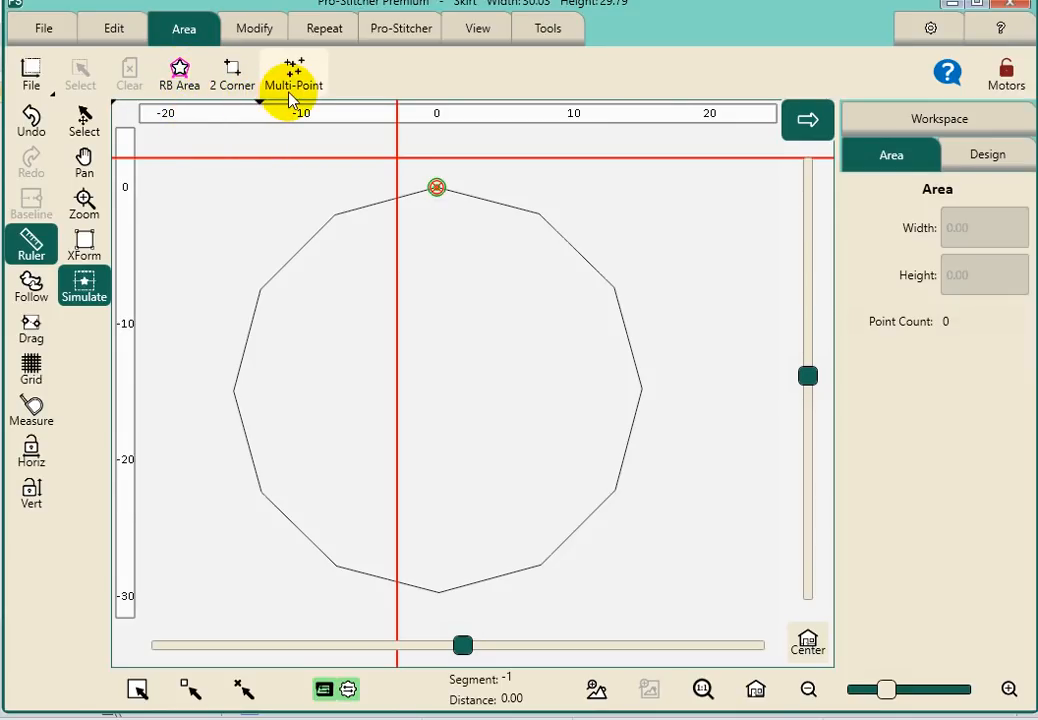
click(180, 80)
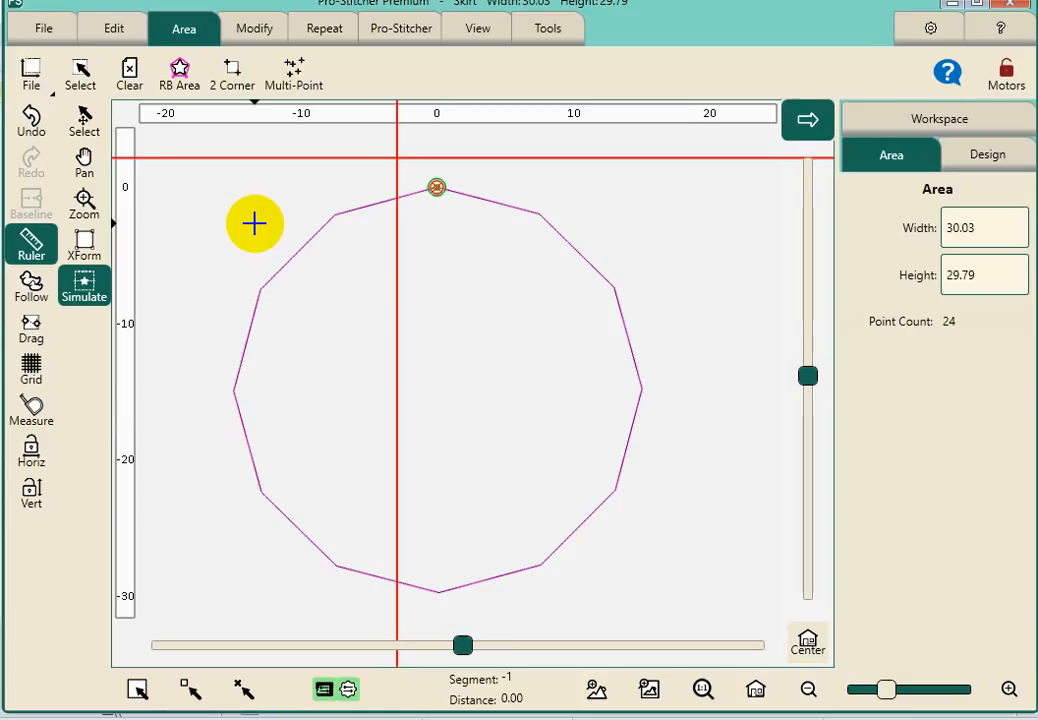
Step: Replace the Skirt design with the recent design christmas lights e2e, keeping the skirt area
click(37, 31)
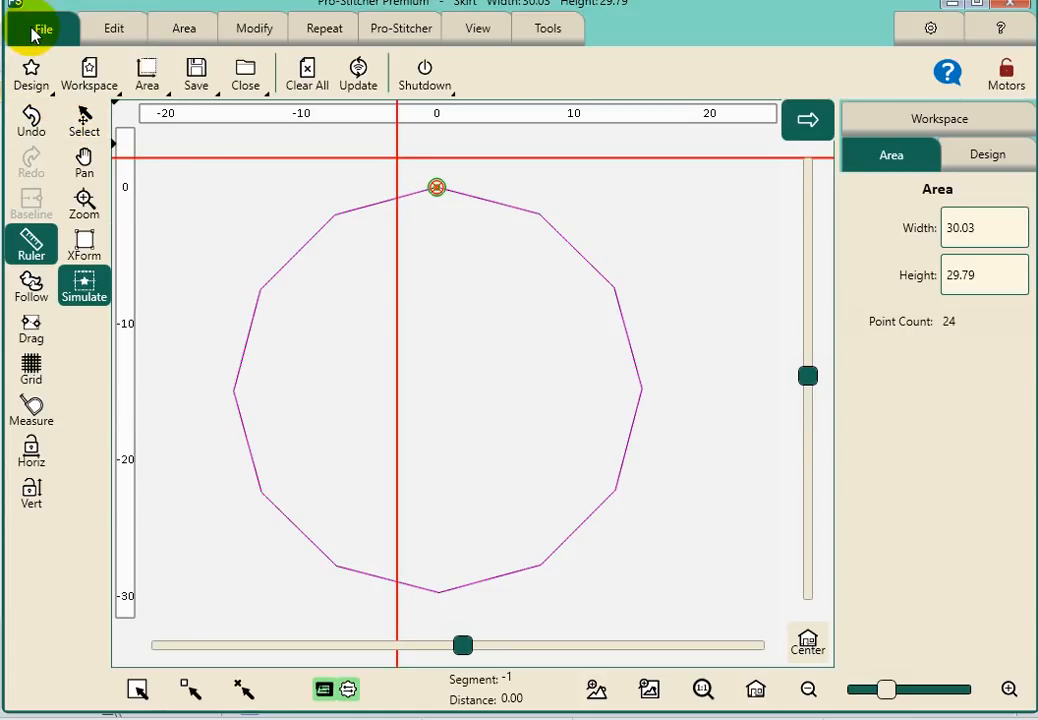
click(31, 72)
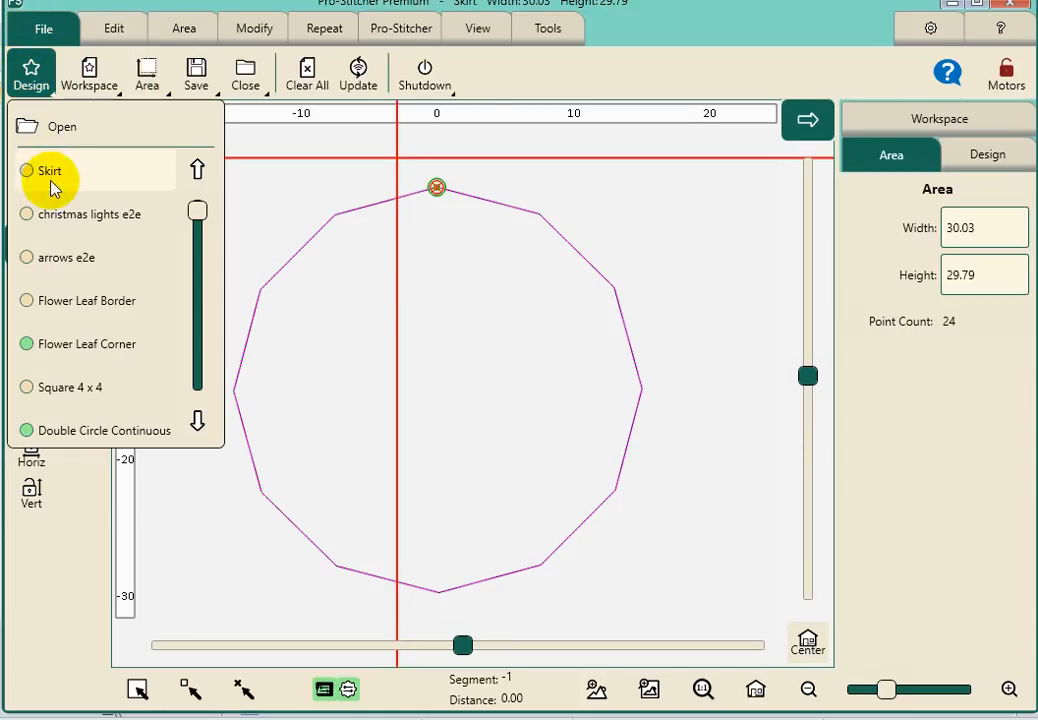
click(55, 216)
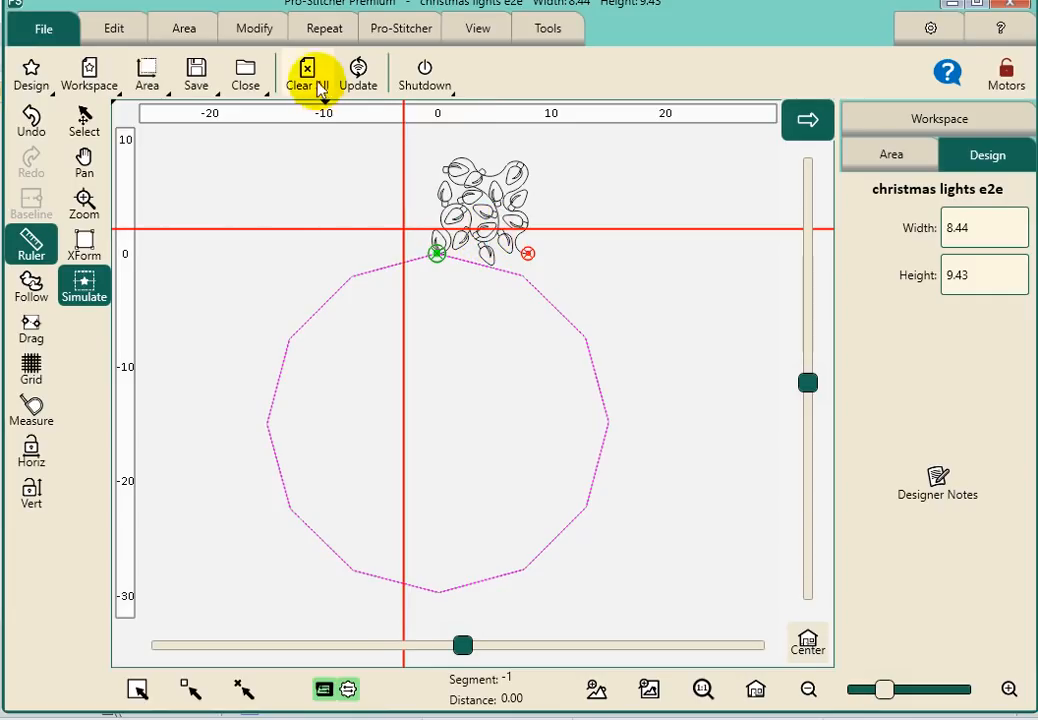
Step: Repeat the christmas lights e2e design 4 times horizontally with the gap set point to point (P2P)
click(318, 30)
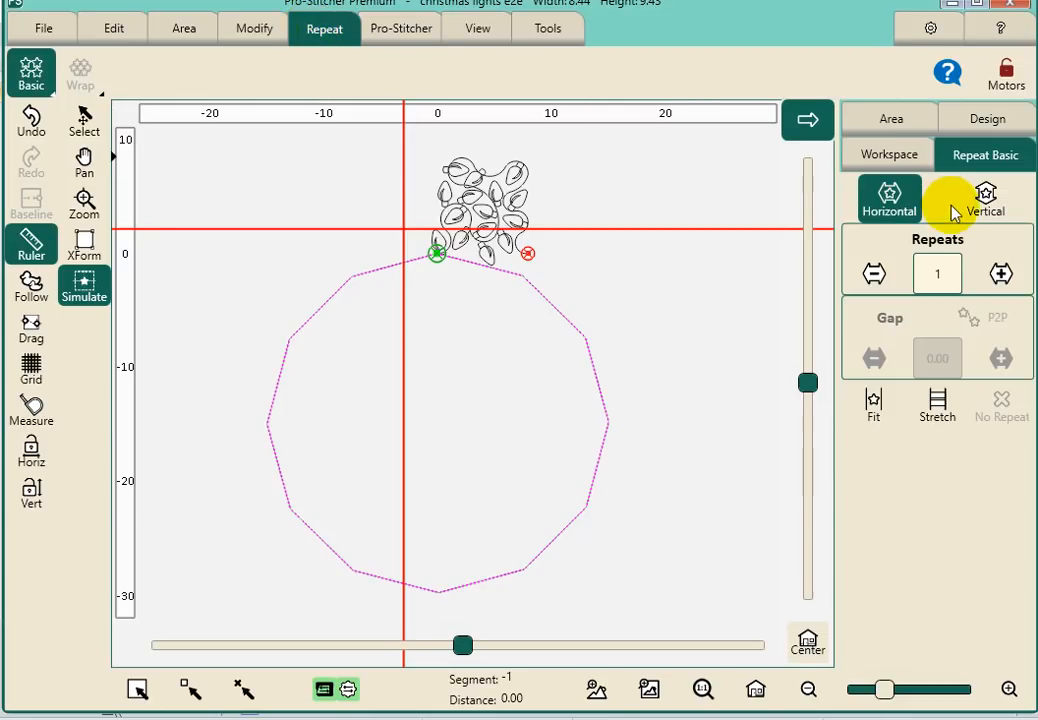
click(1000, 273)
click(1000, 273)
click(1000, 273)
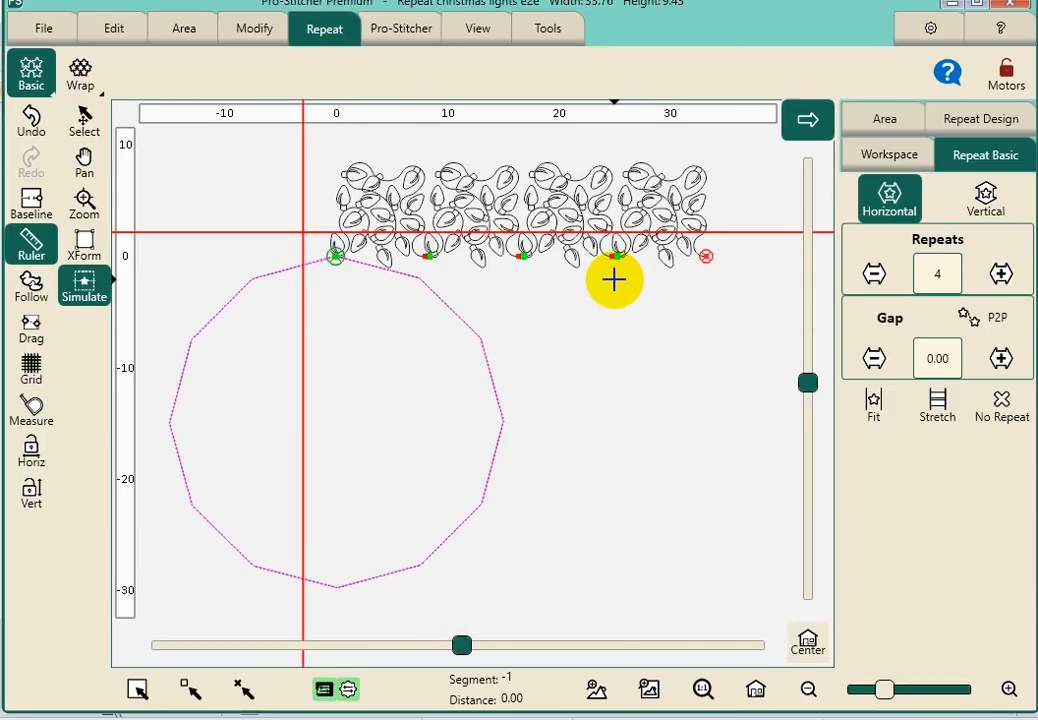
click(990, 322)
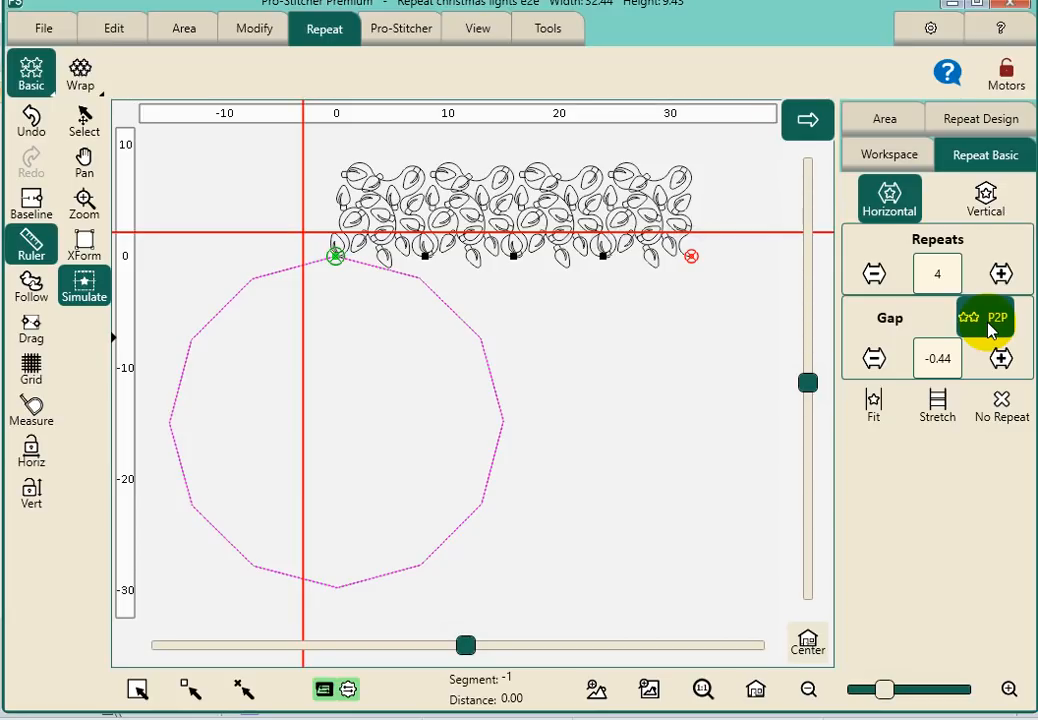
Step: Repeat the row of christmas lights 4 times vertically
click(993, 205)
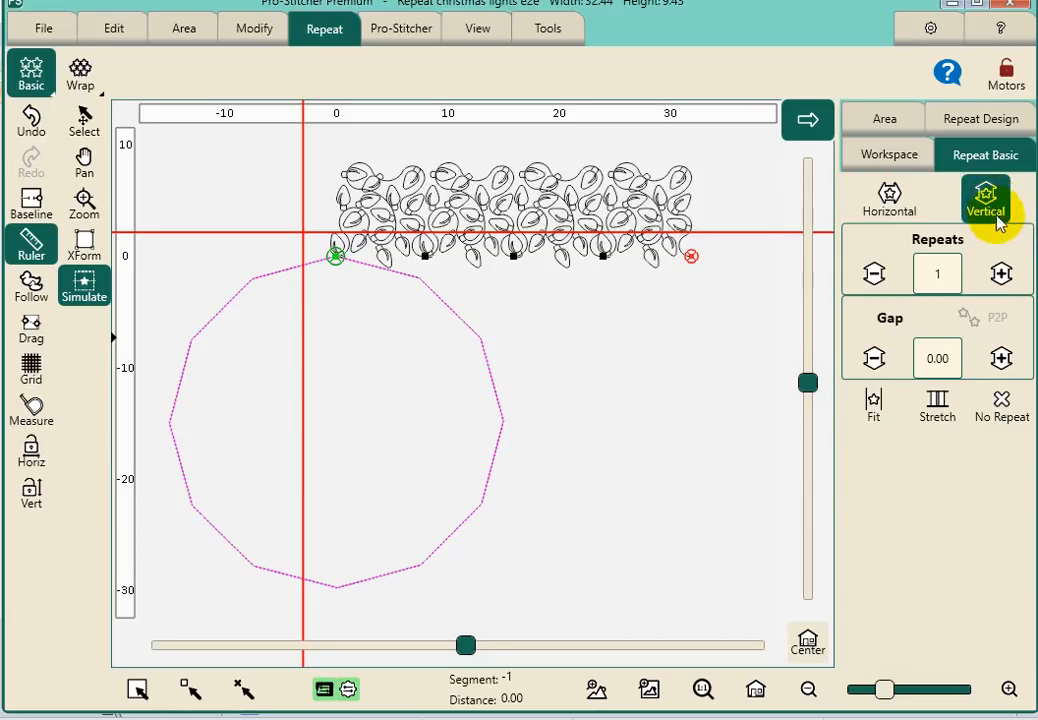
click(1001, 273)
click(1001, 273)
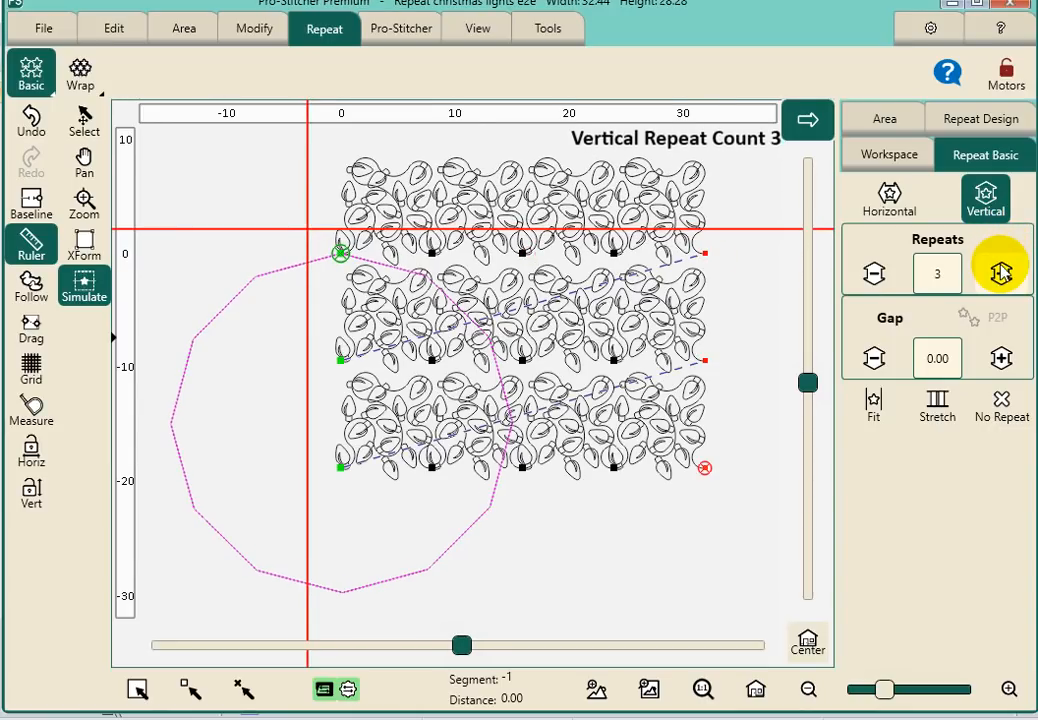
click(1001, 273)
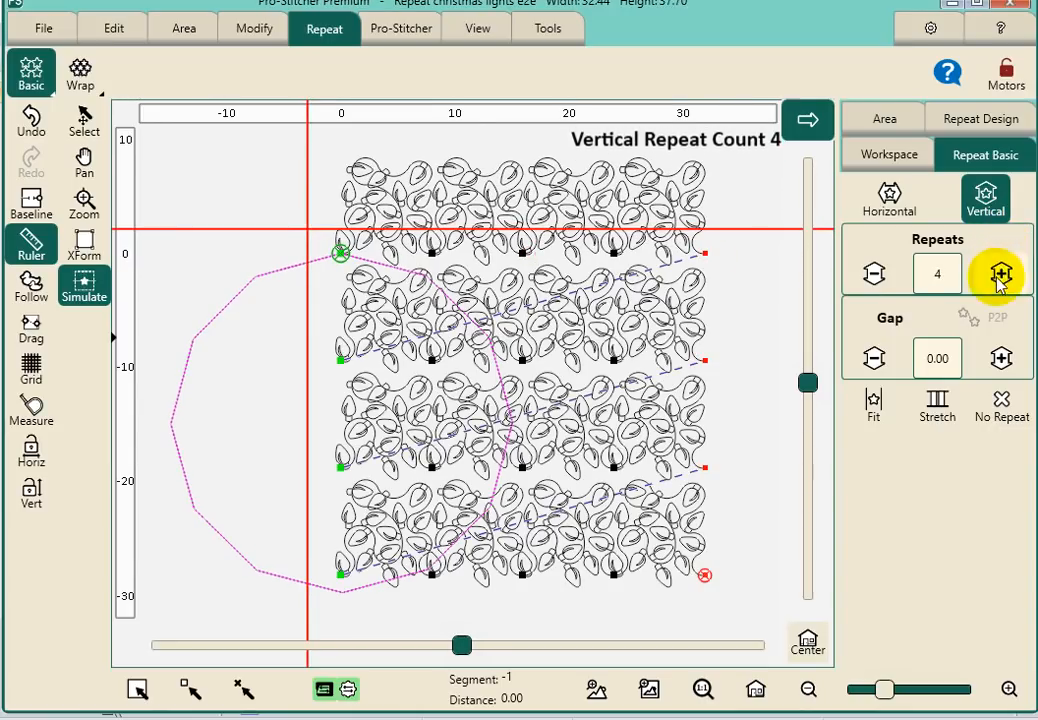
Step: Reduce the vertical gap between the repeated rows to -1.02 so that they nest together
click(872, 358)
click(873, 359)
drag(873, 360, 873, 360)
click(873, 360)
click(873, 360)
click(873, 360)
click(873, 360)
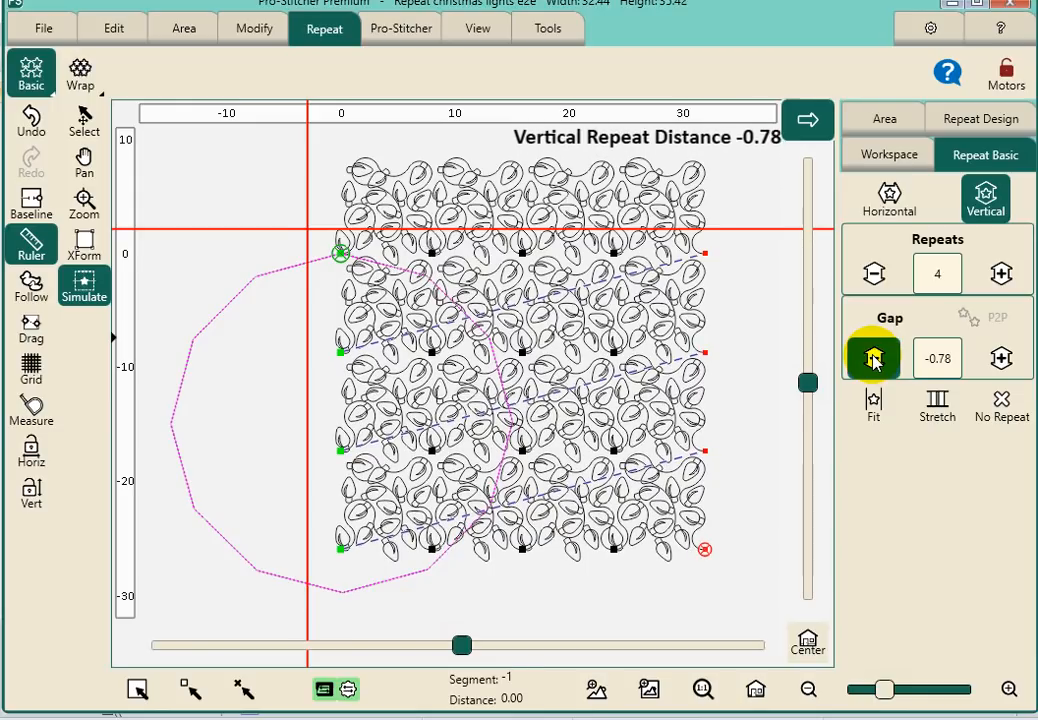
click(873, 360)
click(873, 360)
click(873, 360)
click(873, 360)
click(873, 360)
click(873, 360)
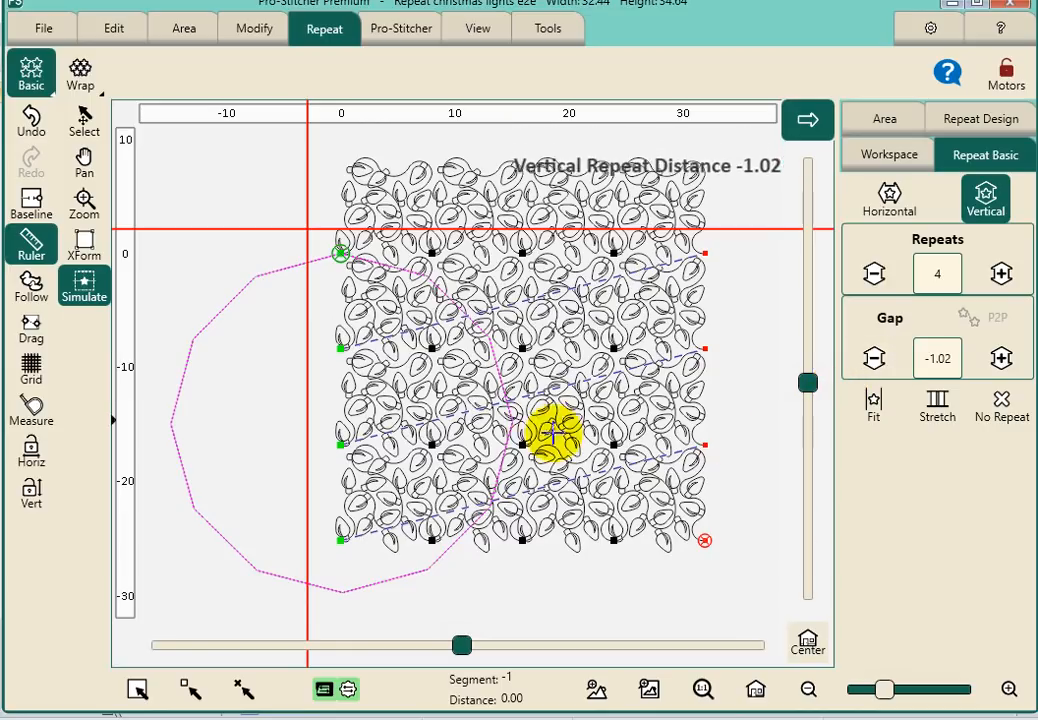
Step: Move the repeated christmas lights pattern so that it covers the whole skirt area, with its start point at about (-16, -6)
click(84, 120)
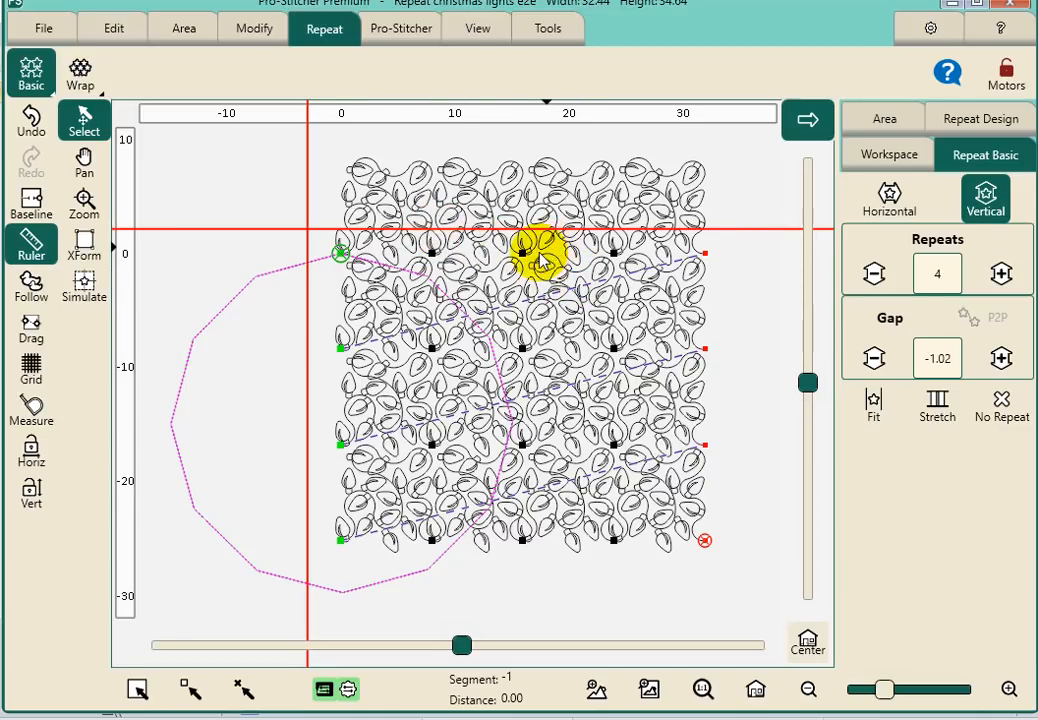
drag(540, 248, 360, 318)
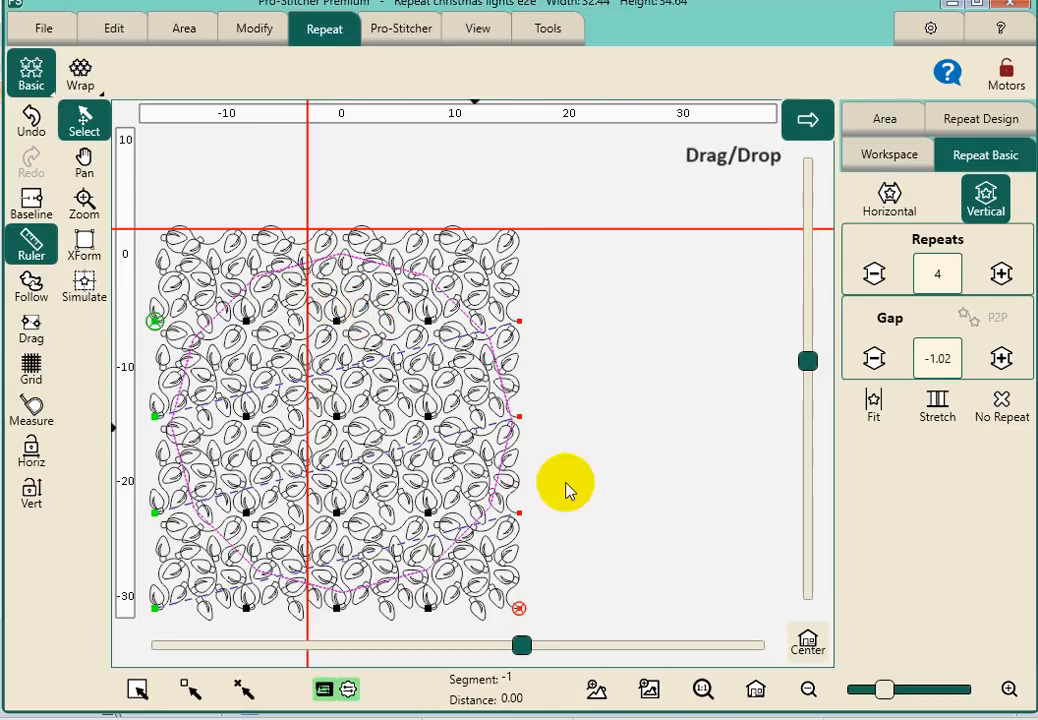
click(805, 645)
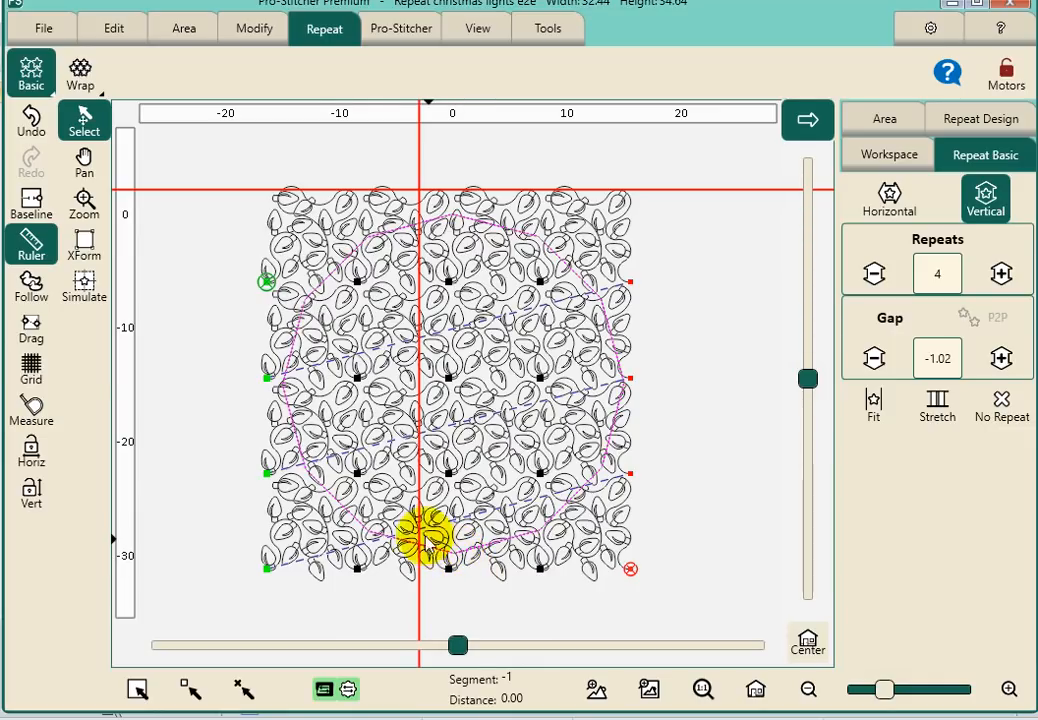
Step: Crop away the pattern outside the skirt area and connect the cut ends along the area's edges
click(257, 31)
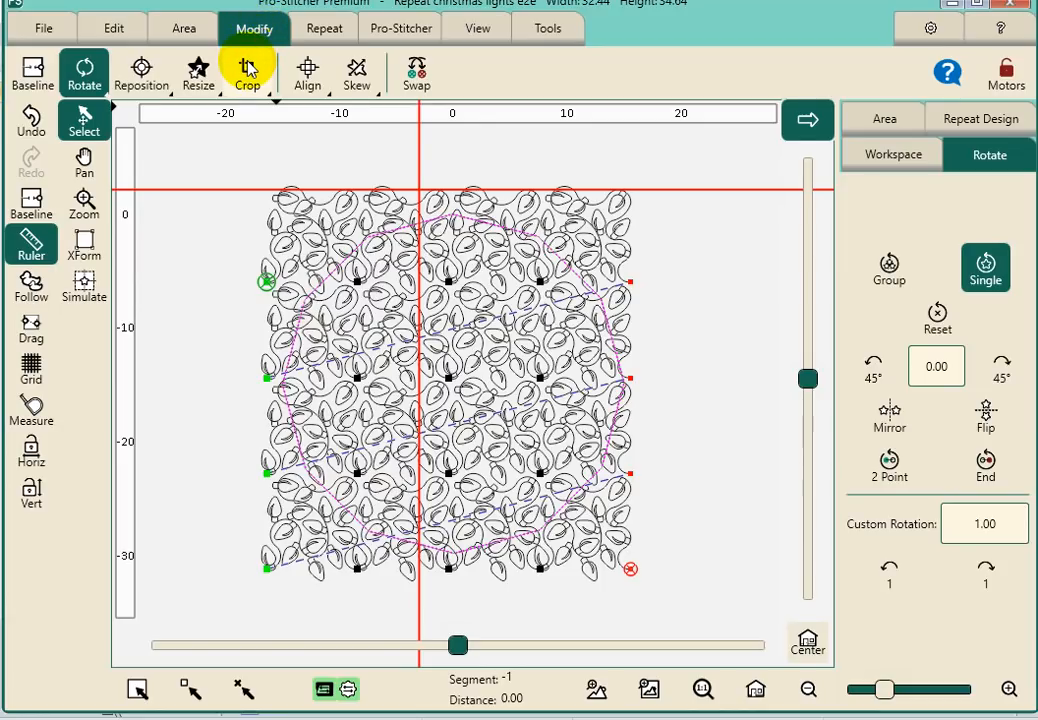
click(249, 70)
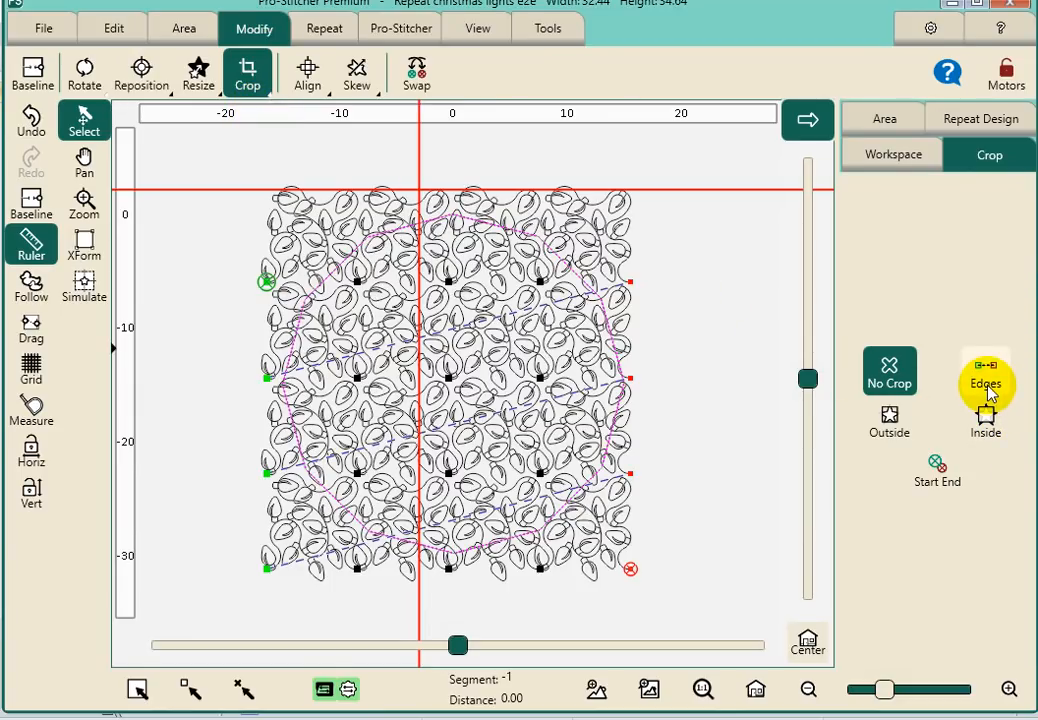
click(896, 414)
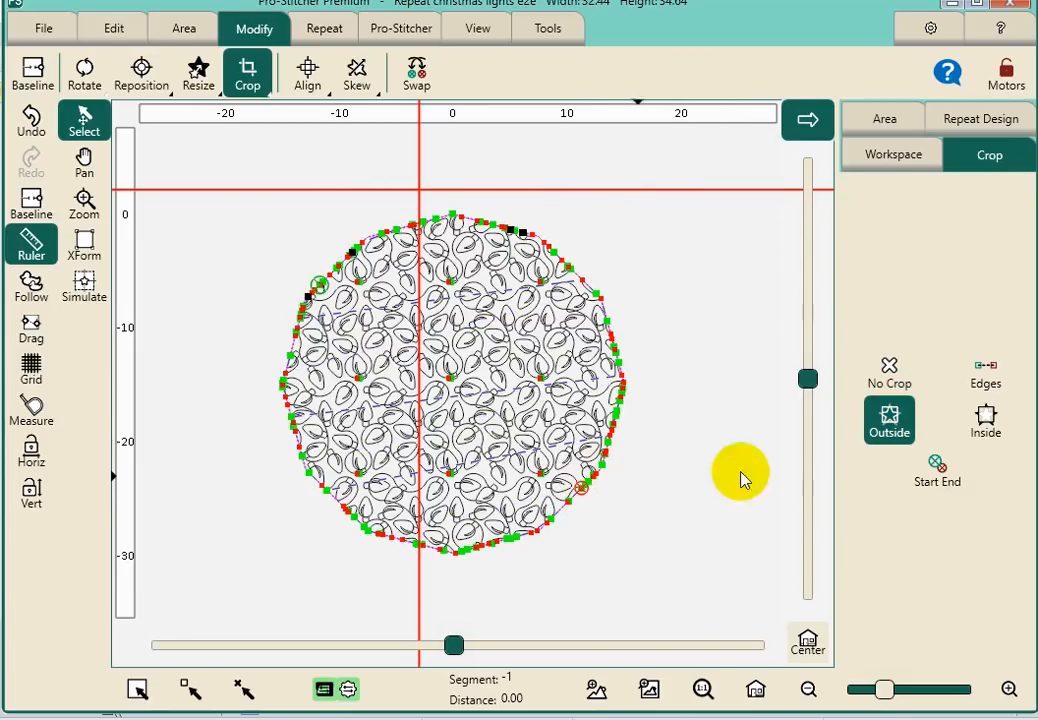
click(984, 381)
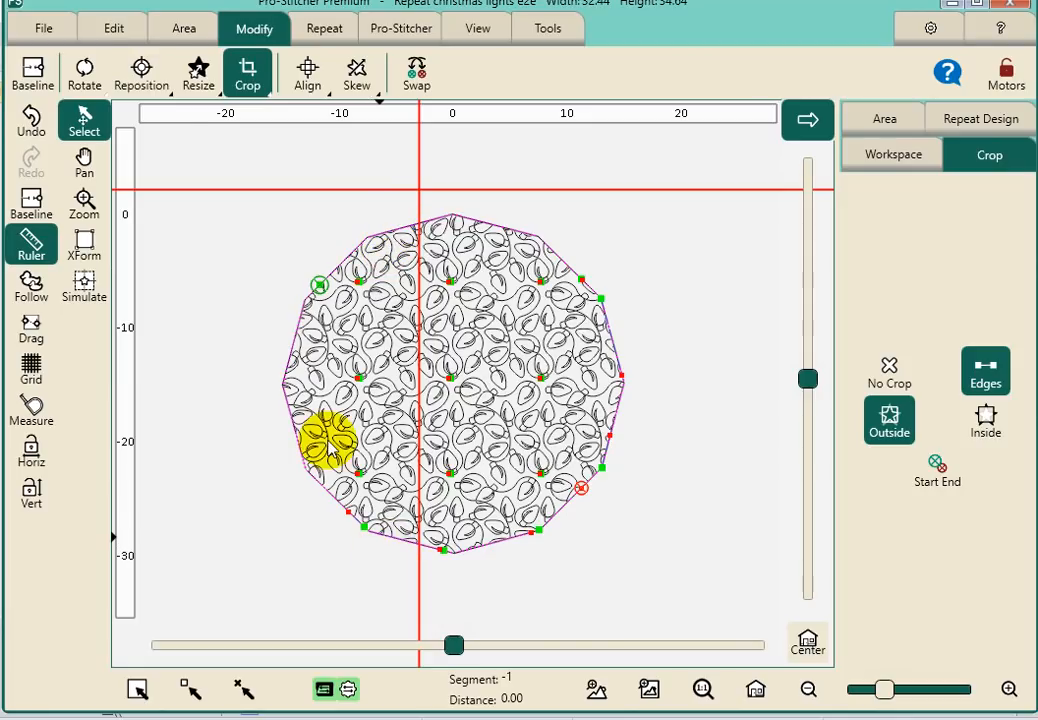
Step: Clear all designs and areas from the workspace and load the Skirt design again
click(44, 28)
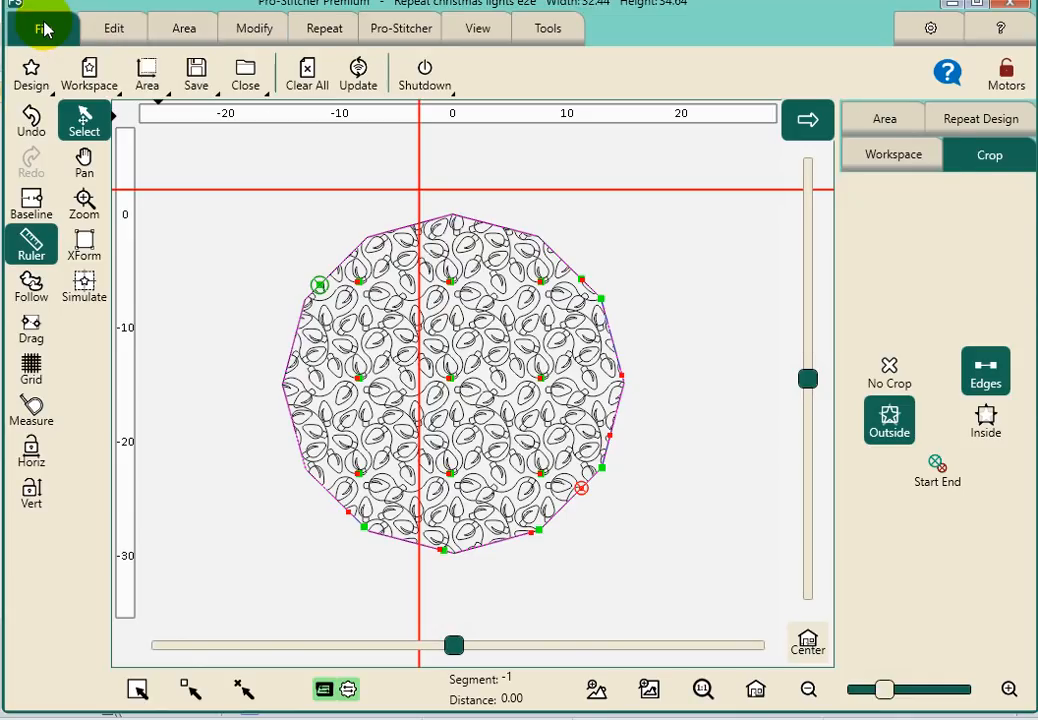
click(308, 72)
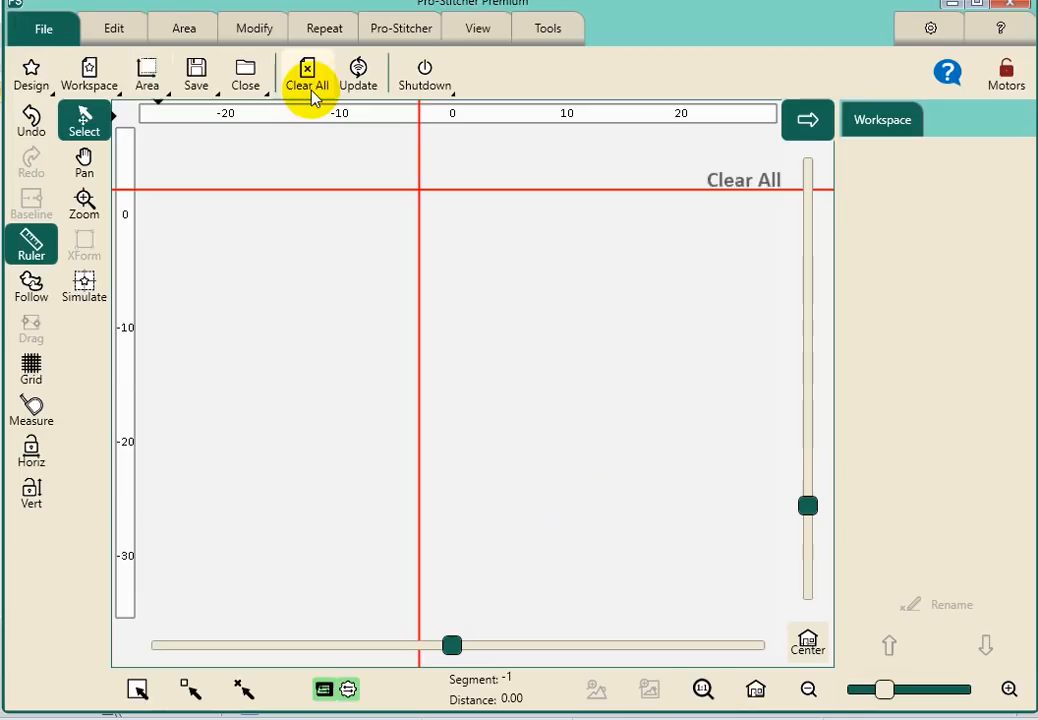
click(22, 70)
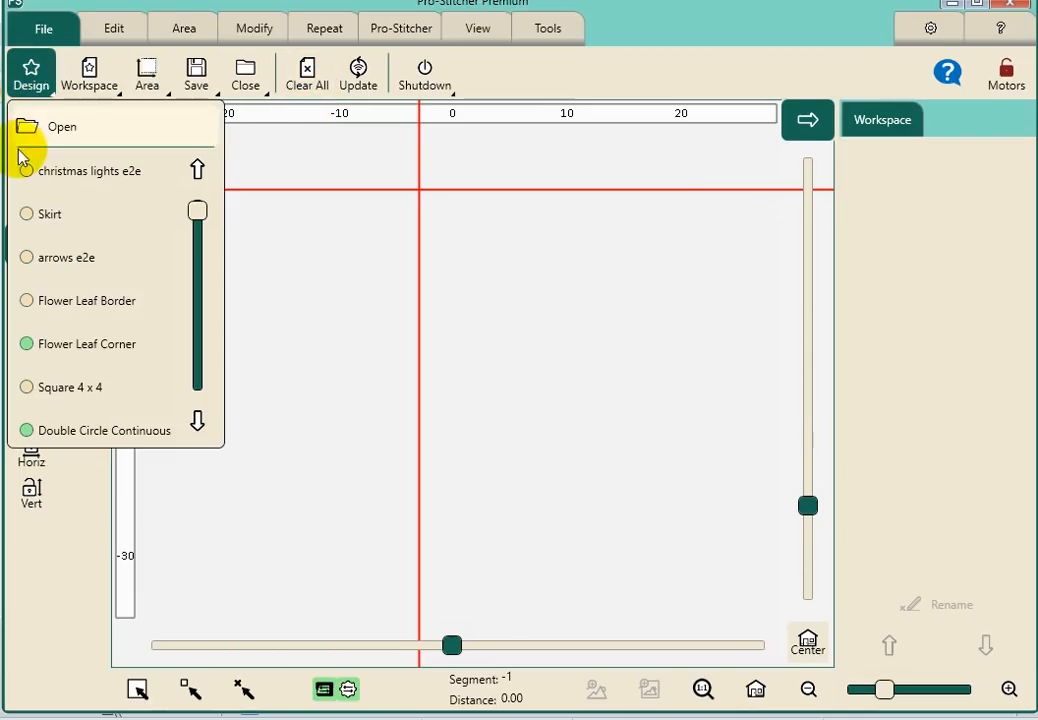
click(35, 220)
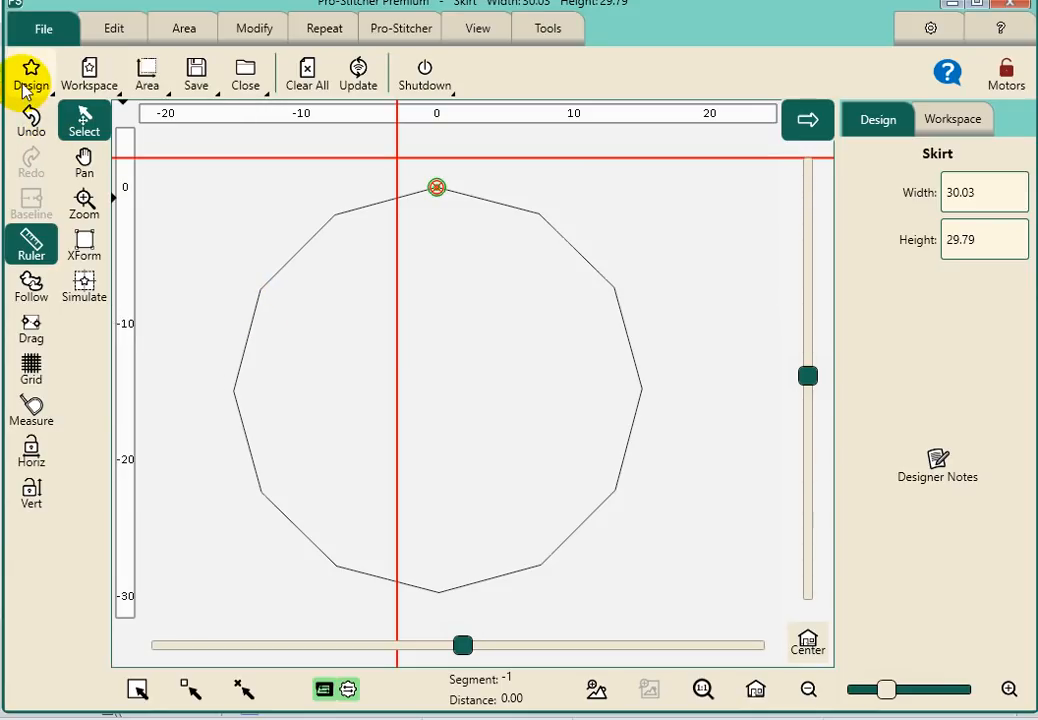
Step: Turn the reloaded Skirt outline into a quilting area with RB Area
click(183, 29)
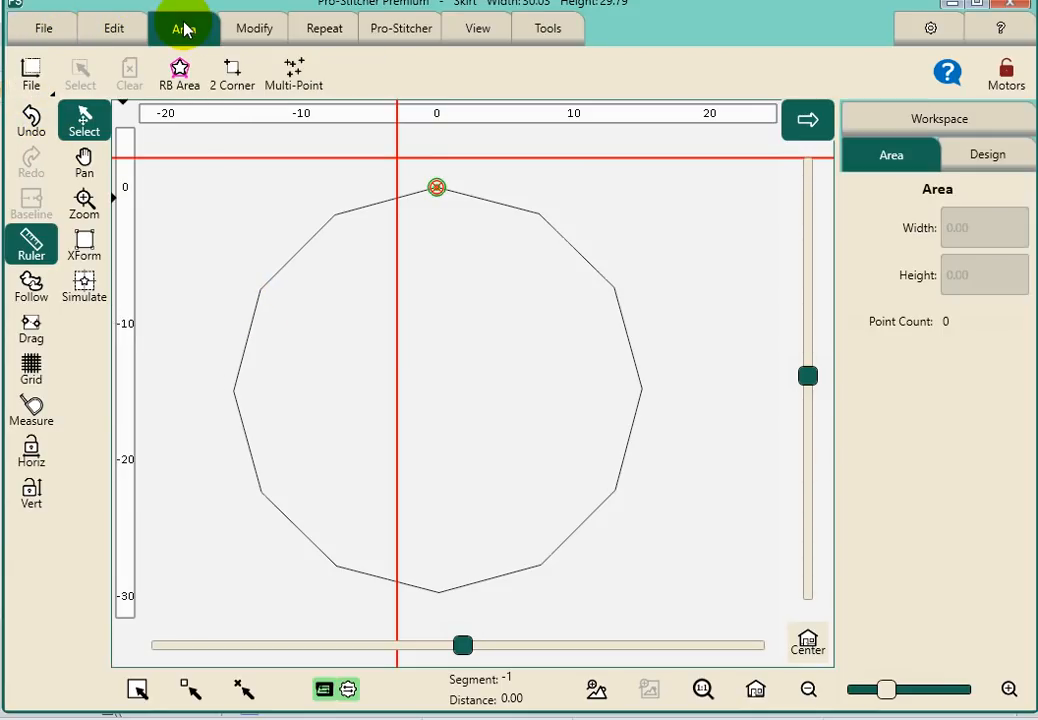
click(176, 76)
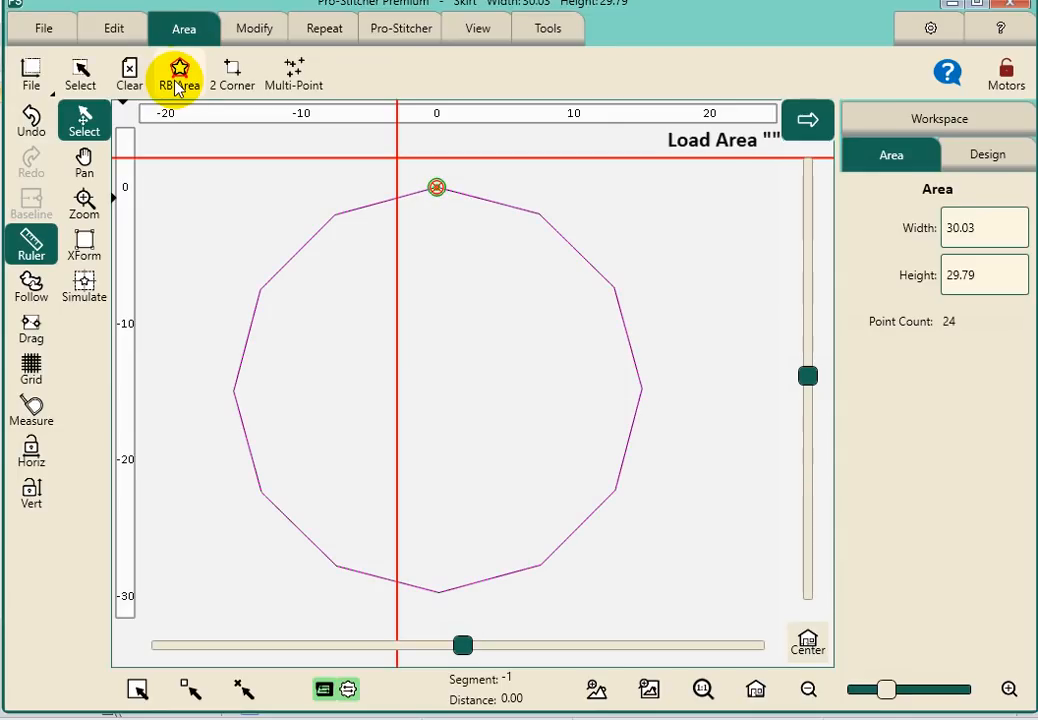
click(32, 76)
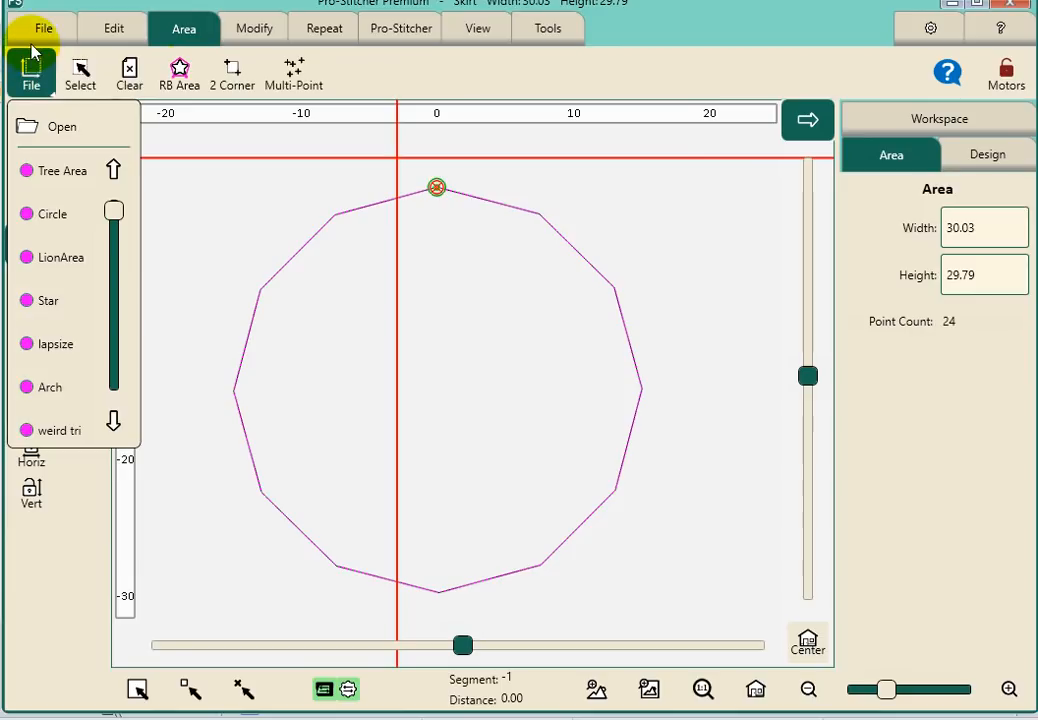
Step: Load the recent design christmas lights e2e into the workspace with the skirt area
click(36, 30)
click(31, 70)
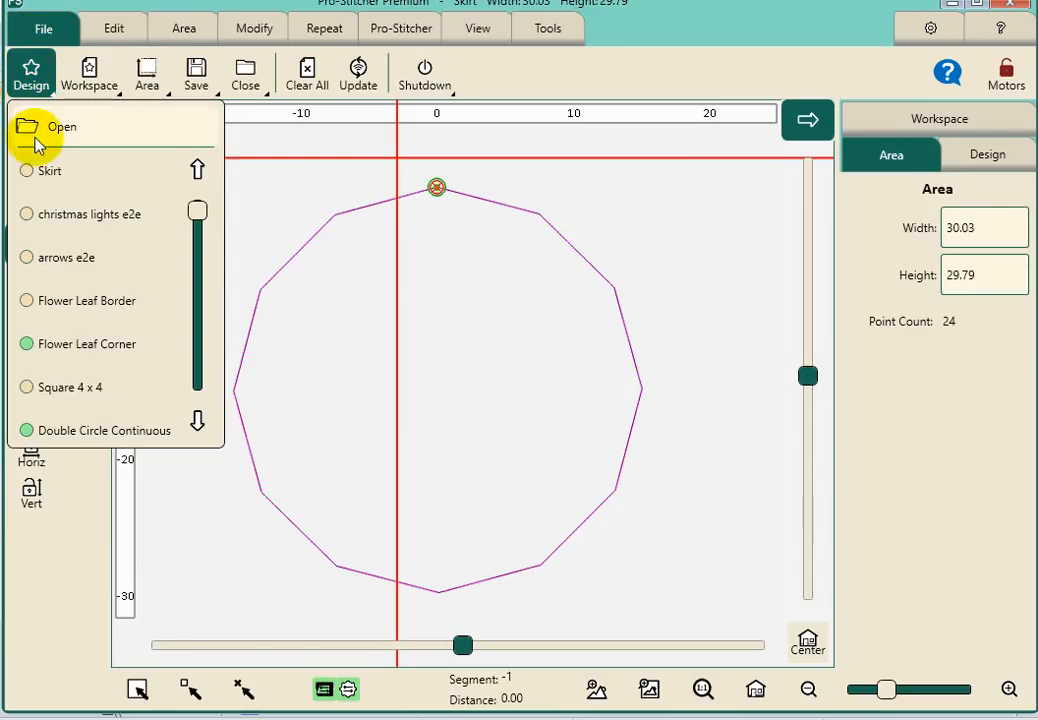
click(46, 212)
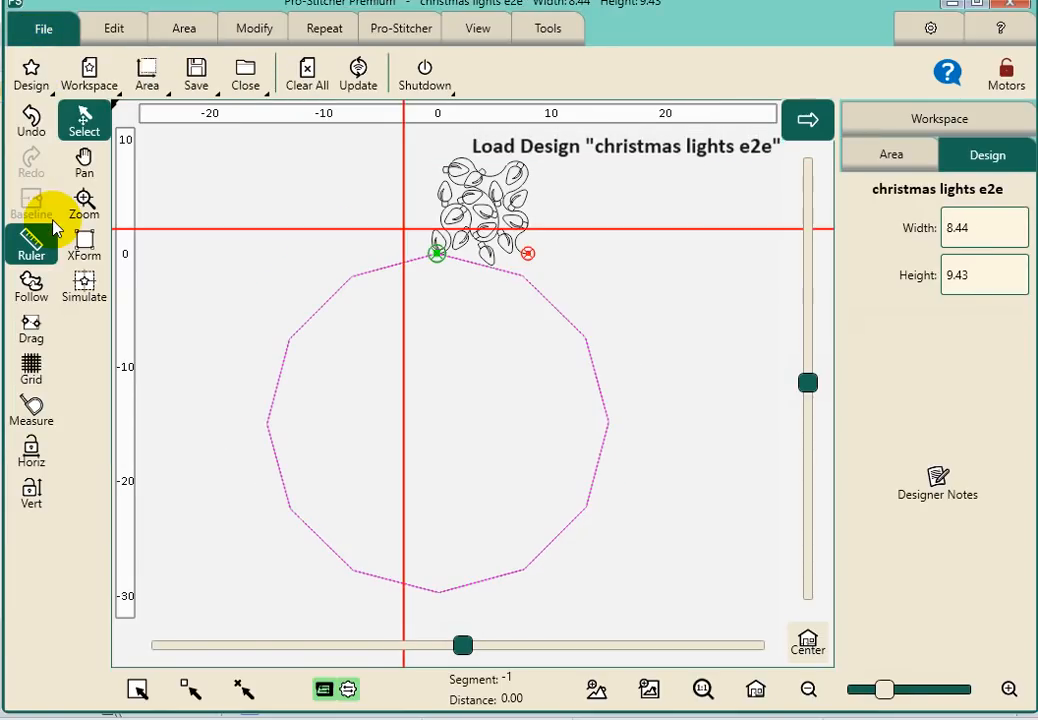
Step: Repeat the christmas lights e2e design horizontally four times with point-to-point spacing
click(302, 21)
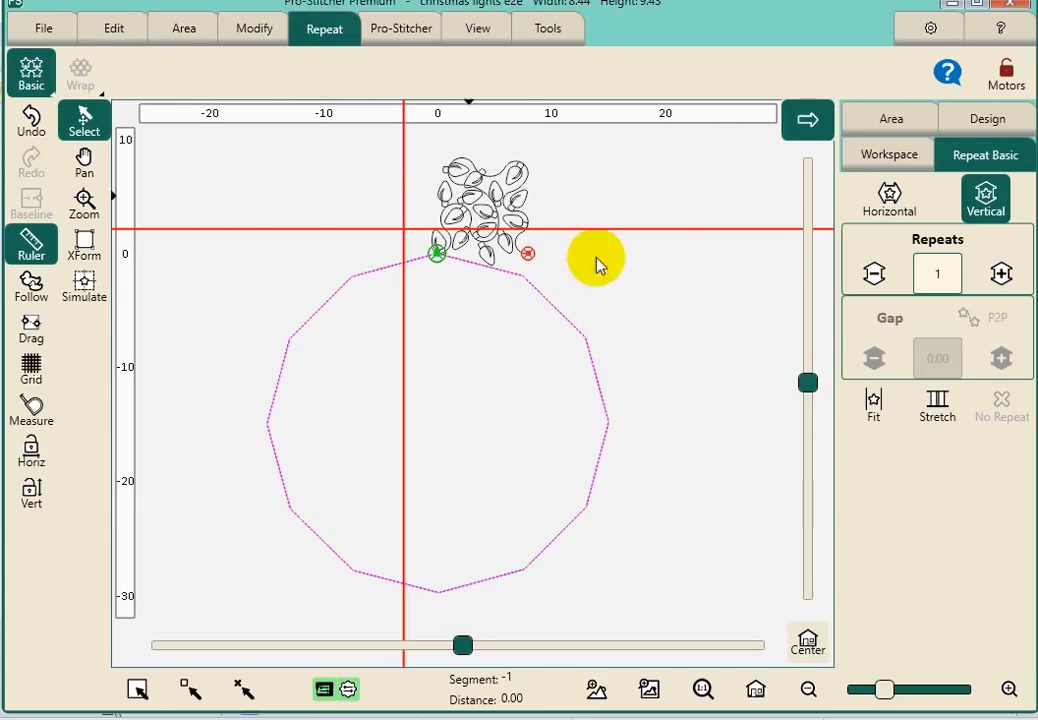
click(886, 198)
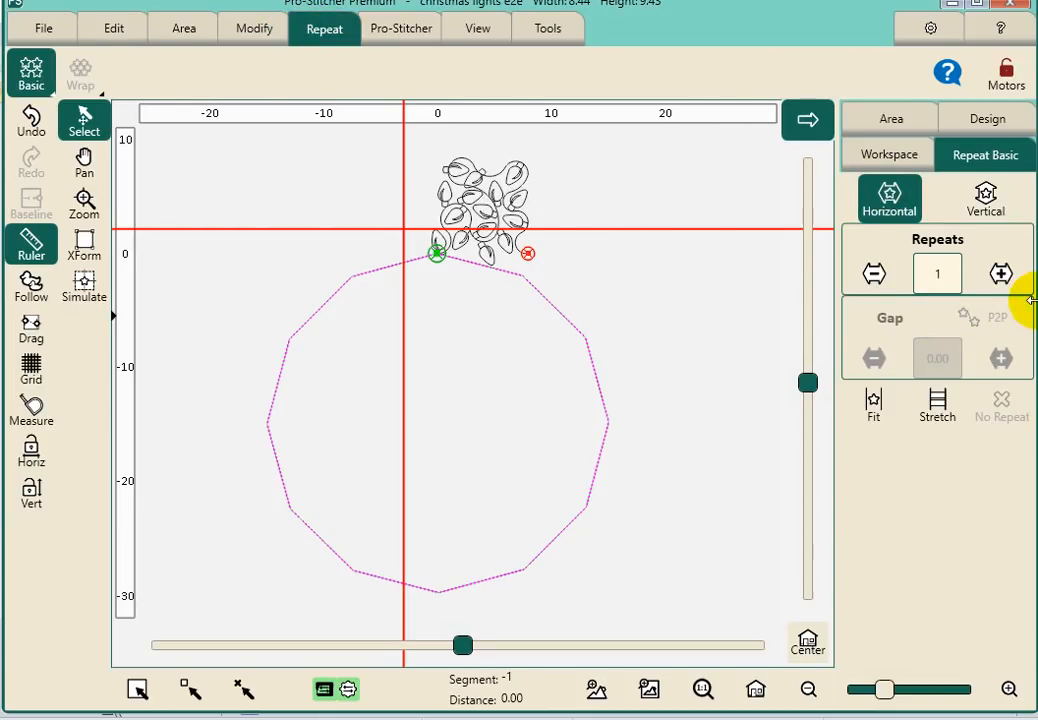
click(1002, 273)
click(1003, 273)
click(1002, 273)
click(972, 322)
Step: Set the vertical repeats of the christmas lights row to 4
click(990, 212)
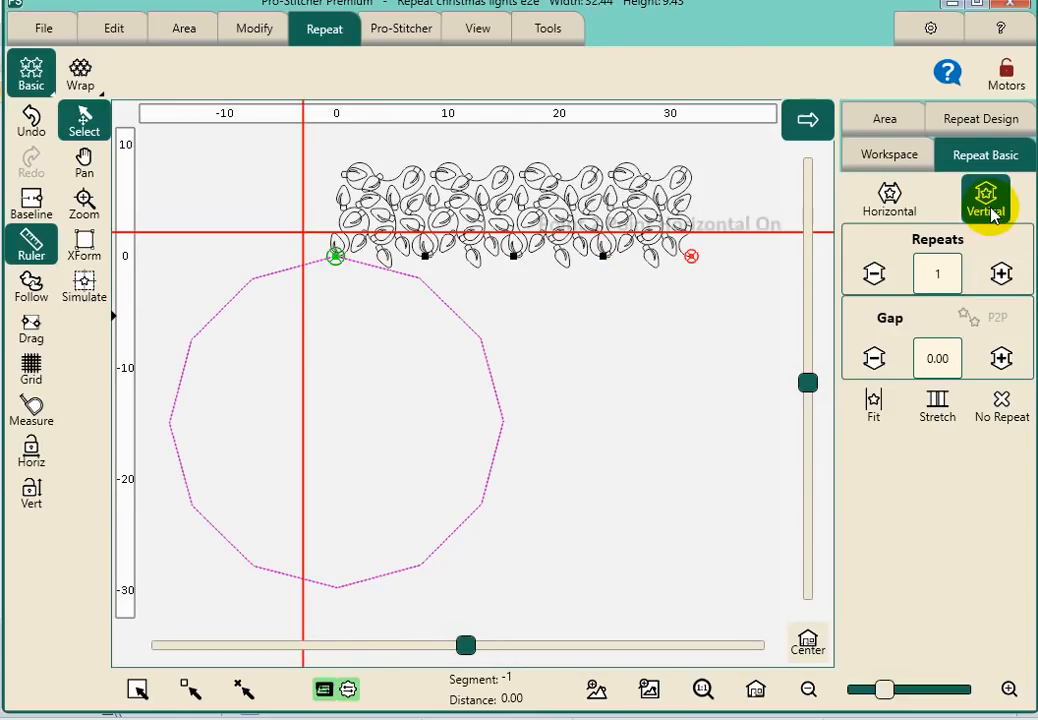
click(1002, 273)
click(1002, 273)
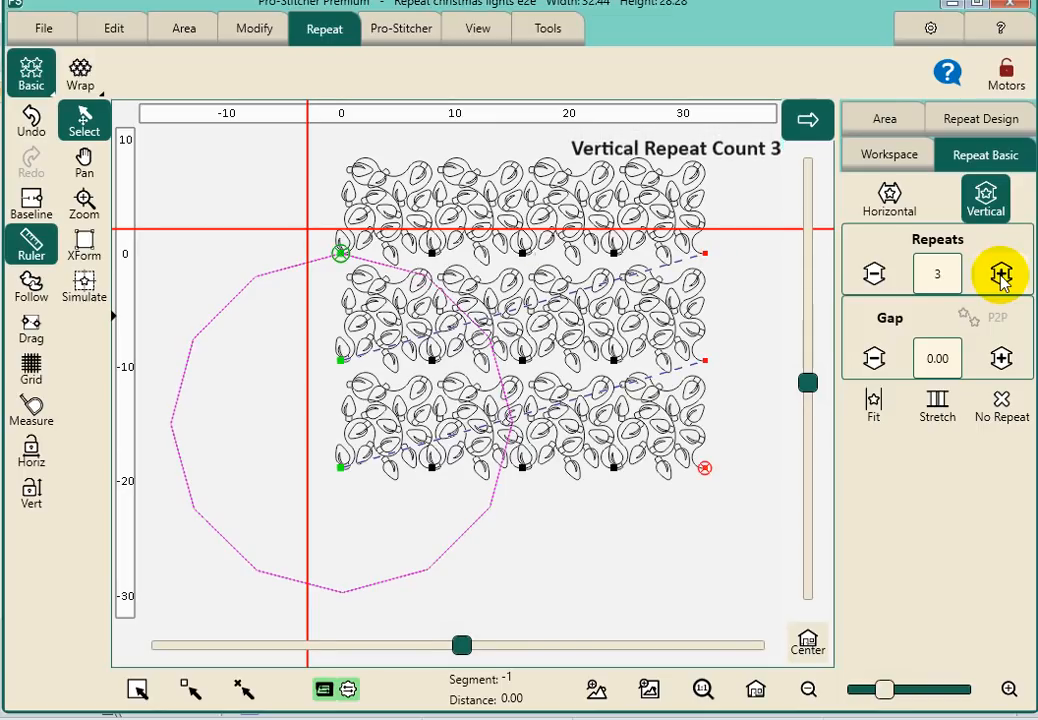
click(1002, 273)
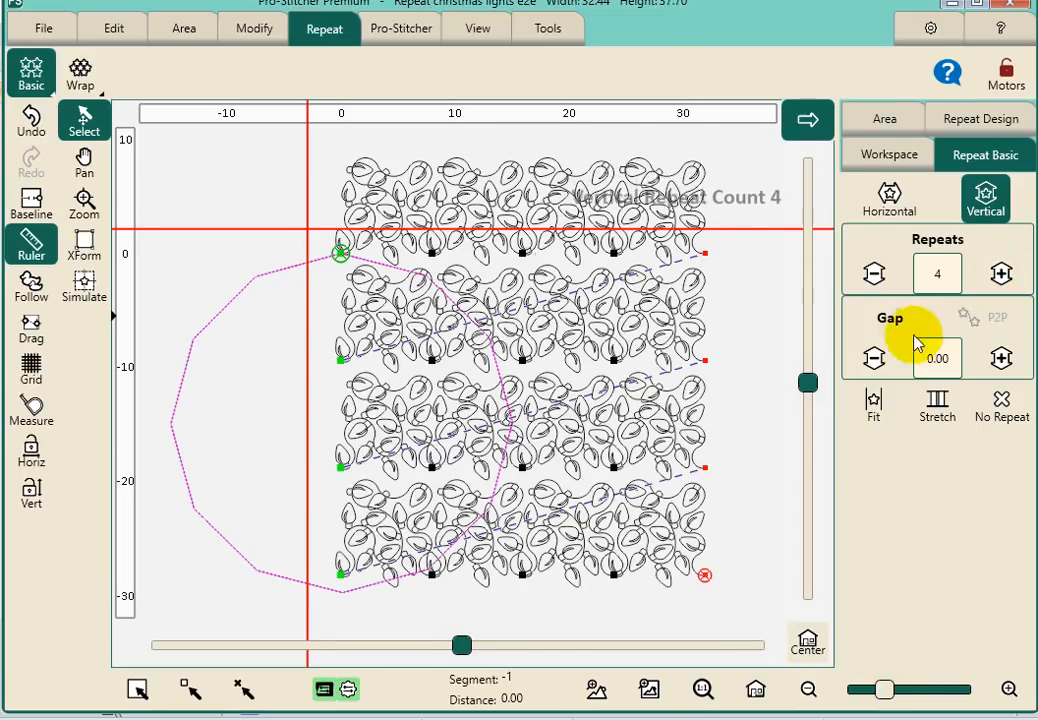
Step: Set the vertical repeat gap to -1.18 so the rows of lights nest together
click(874, 360)
click(874, 360)
click(874, 360)
click(874, 360)
click(874, 360)
click(874, 360)
click(874, 360)
click(874, 360)
click(874, 360)
click(874, 360)
click(874, 360)
click(874, 360)
click(874, 360)
click(874, 360)
click(874, 360)
click(874, 360)
click(874, 360)
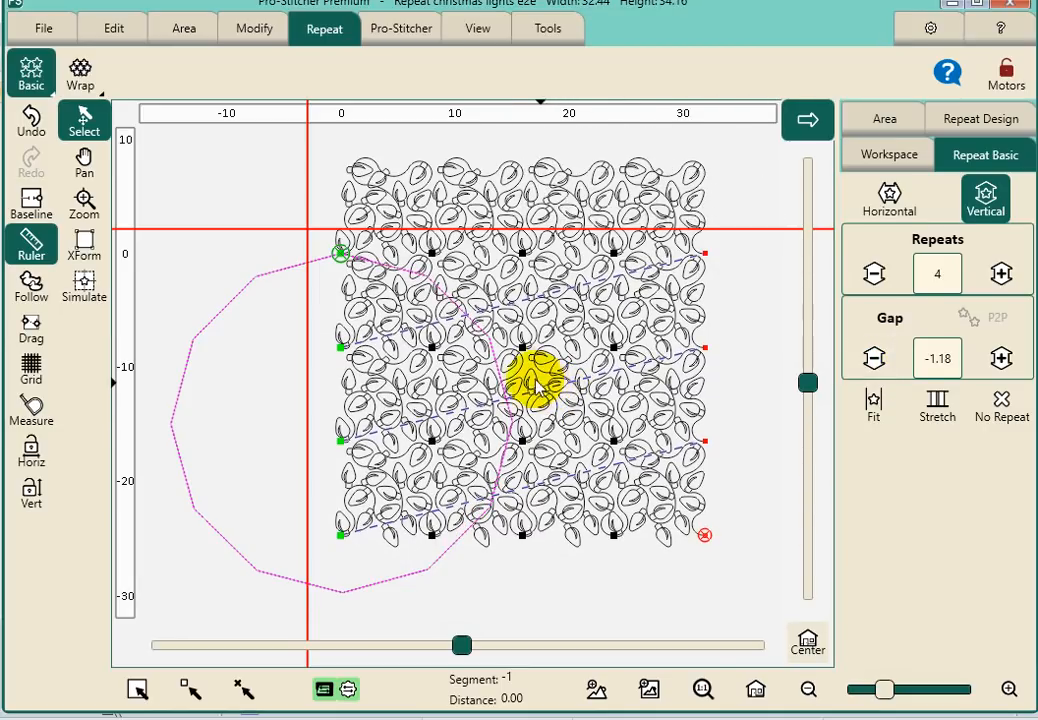
Step: Move the repeated christmas lights pattern so it covers the whole skirt area, and baseline it
drag(459, 267, 388, 272)
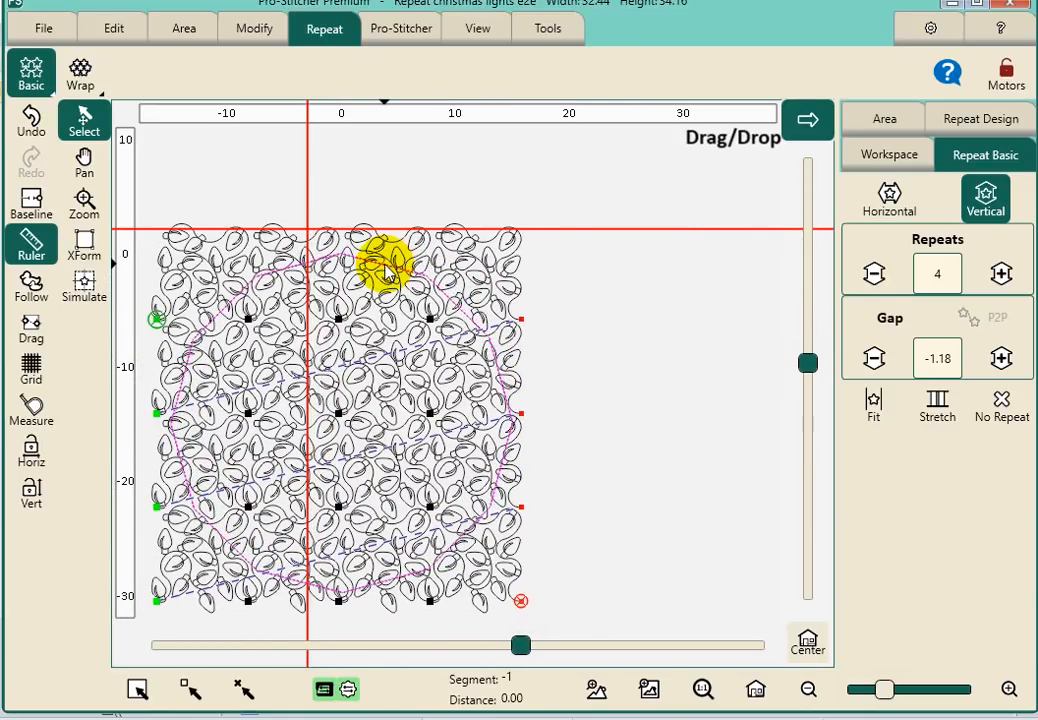
click(22, 205)
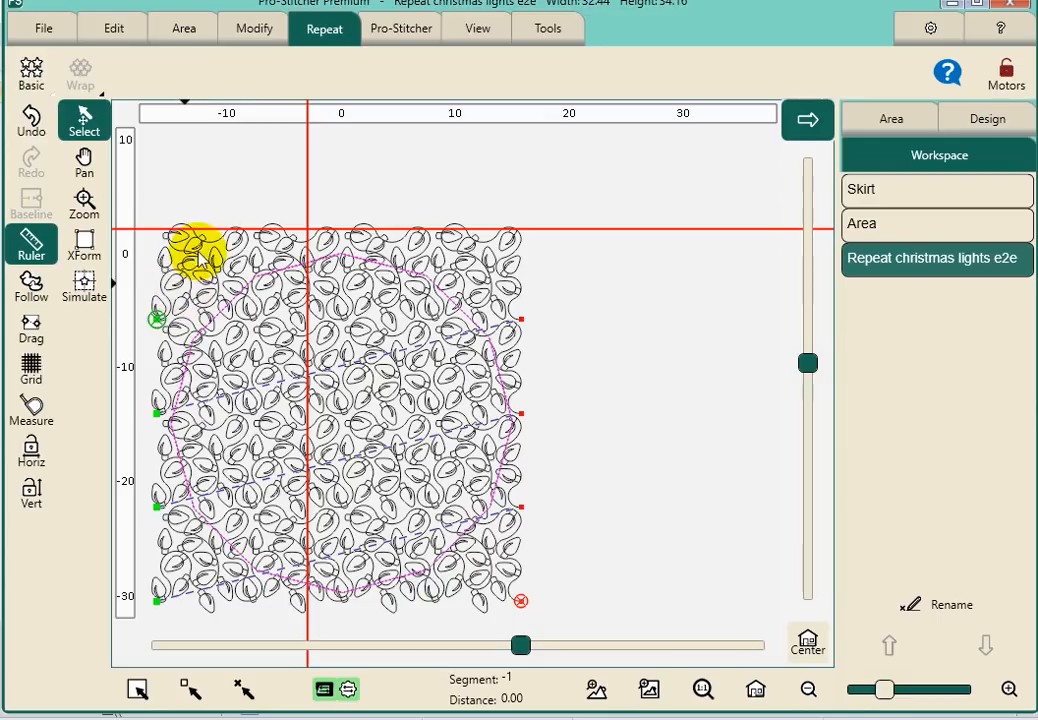
Step: Crop away the repeated pattern outside the skirt area, connecting the cut ends along the edges
click(240, 24)
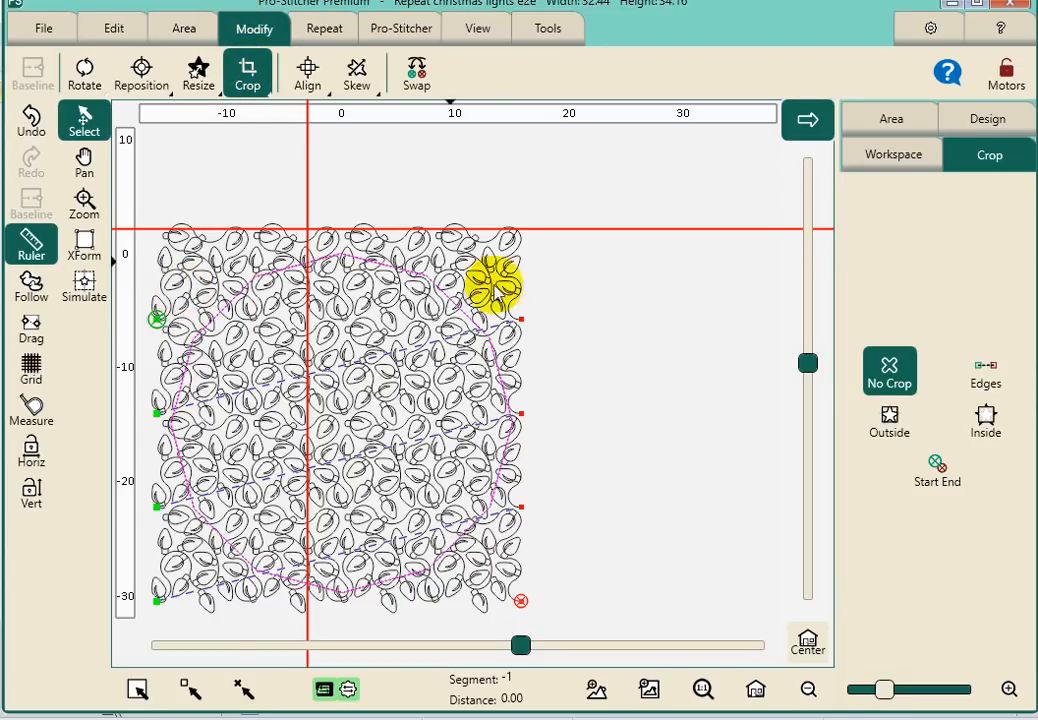
click(993, 388)
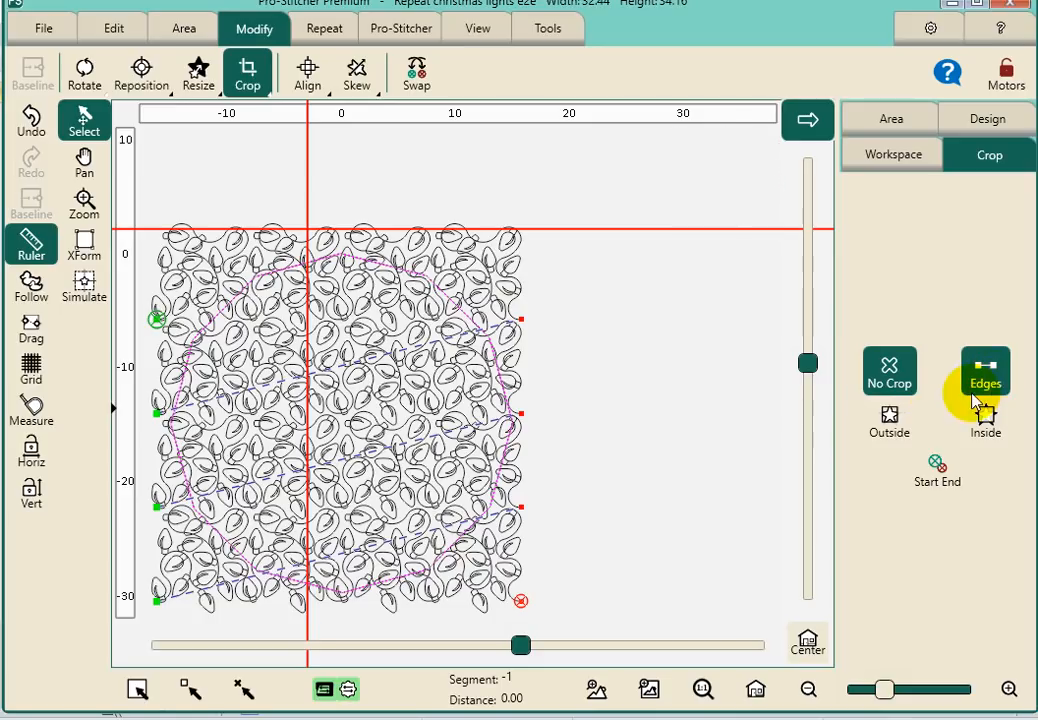
click(889, 425)
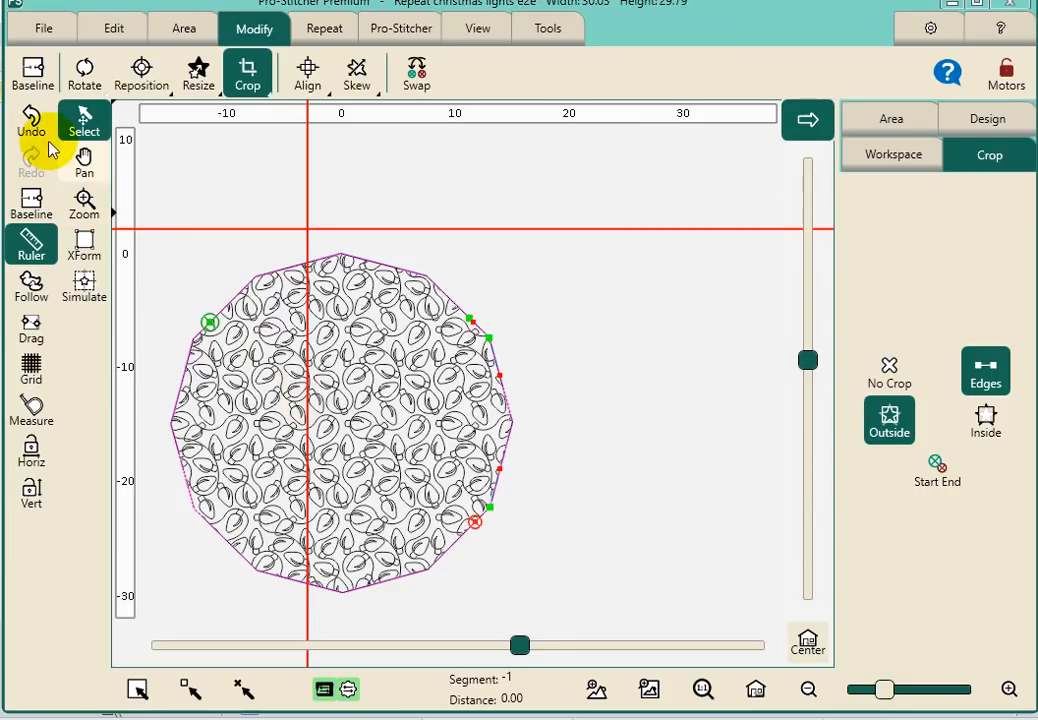
Step: Undo the outside crop and its edge connection on the repeated pattern
click(30, 120)
click(30, 120)
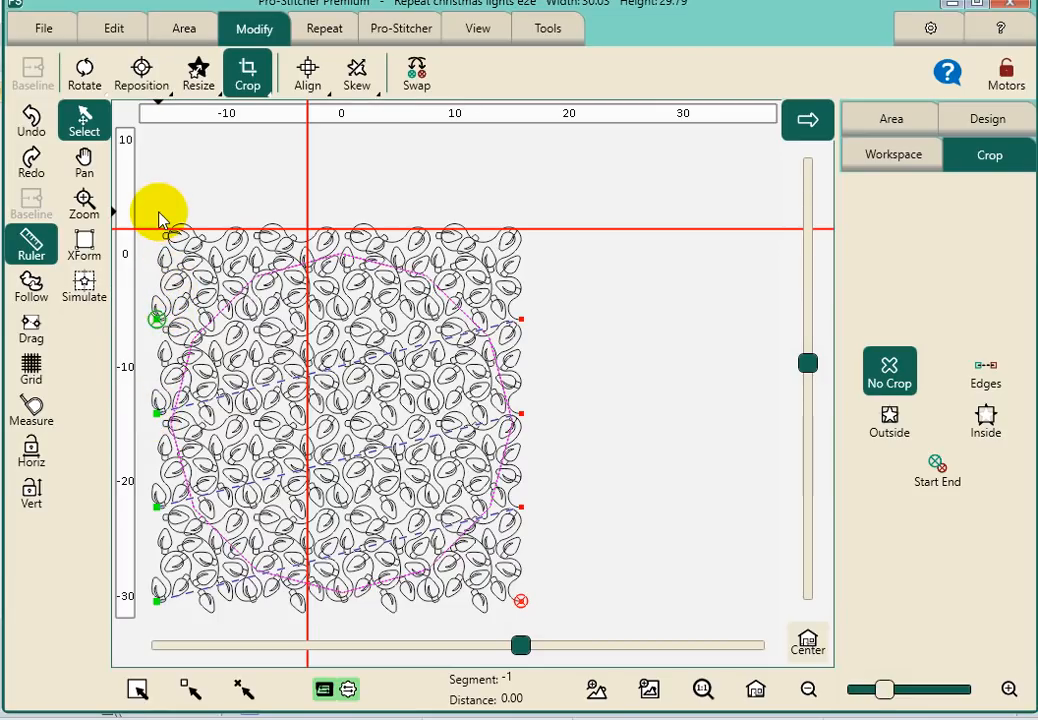
Step: Select the full skirt area and clear it, keeping the repeated pattern and the Skirt outline
click(172, 36)
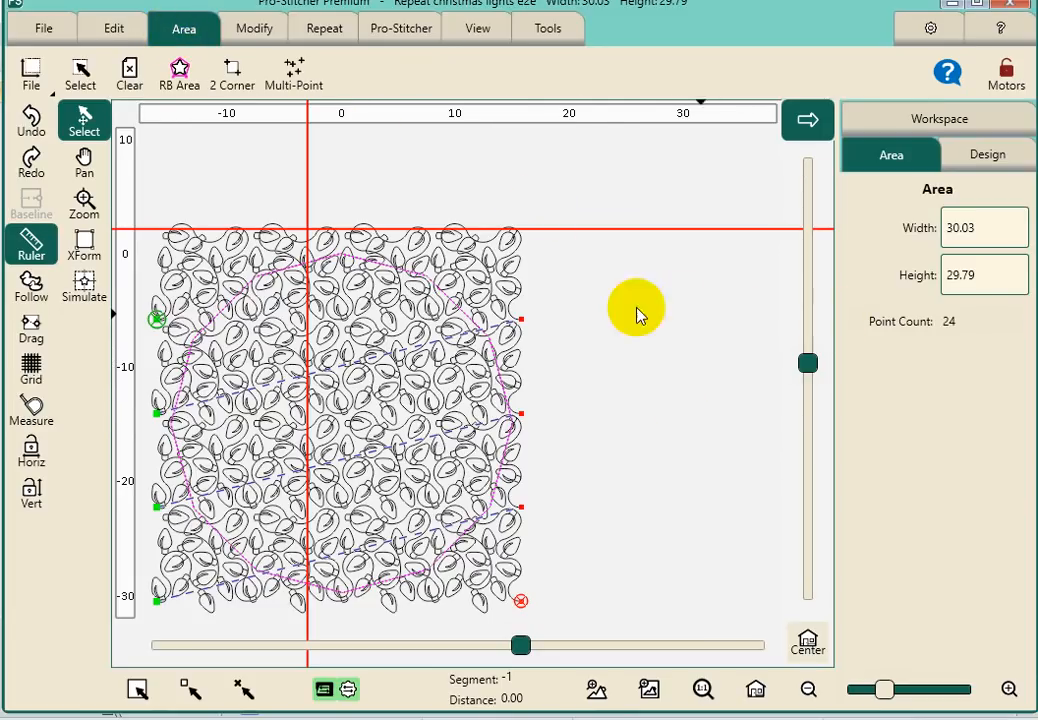
click(447, 295)
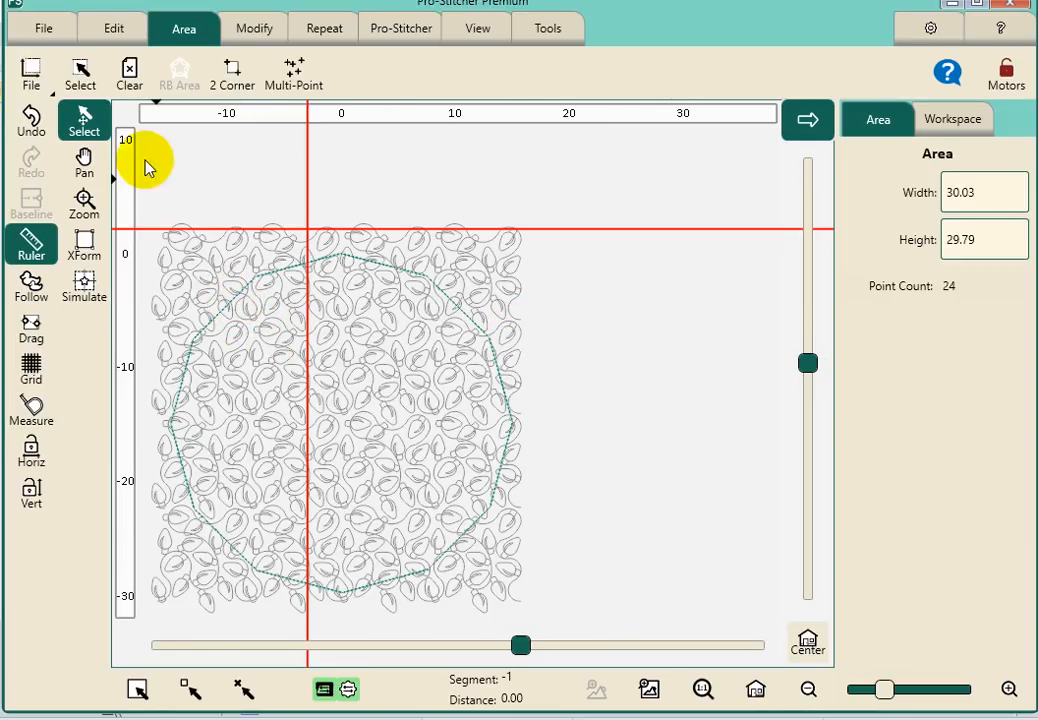
click(126, 85)
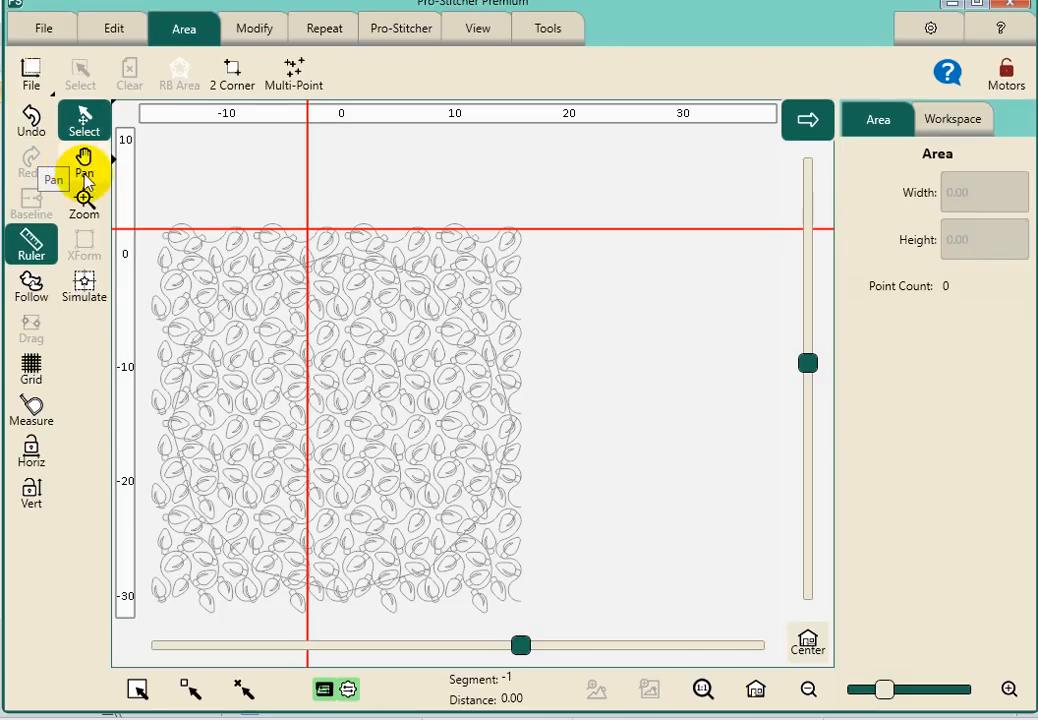
Step: Mark a seven-point Multi-Point area along the upper part of the skirt outline, about 27.13 wide and 9.33 high, using simulated machine positions
click(85, 285)
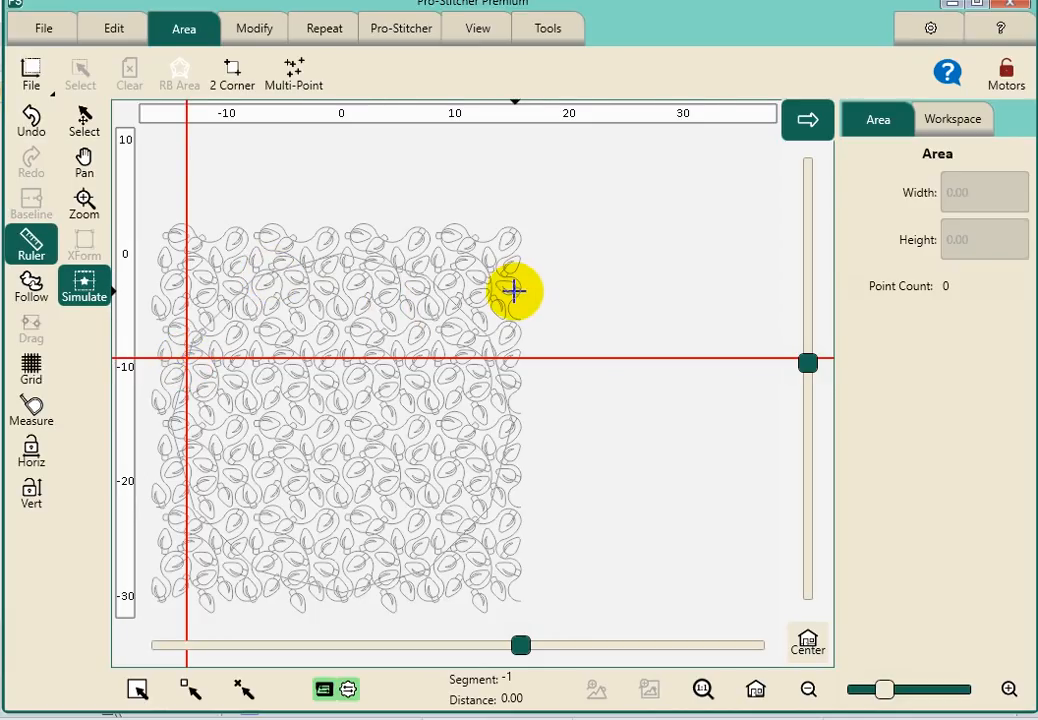
click(293, 82)
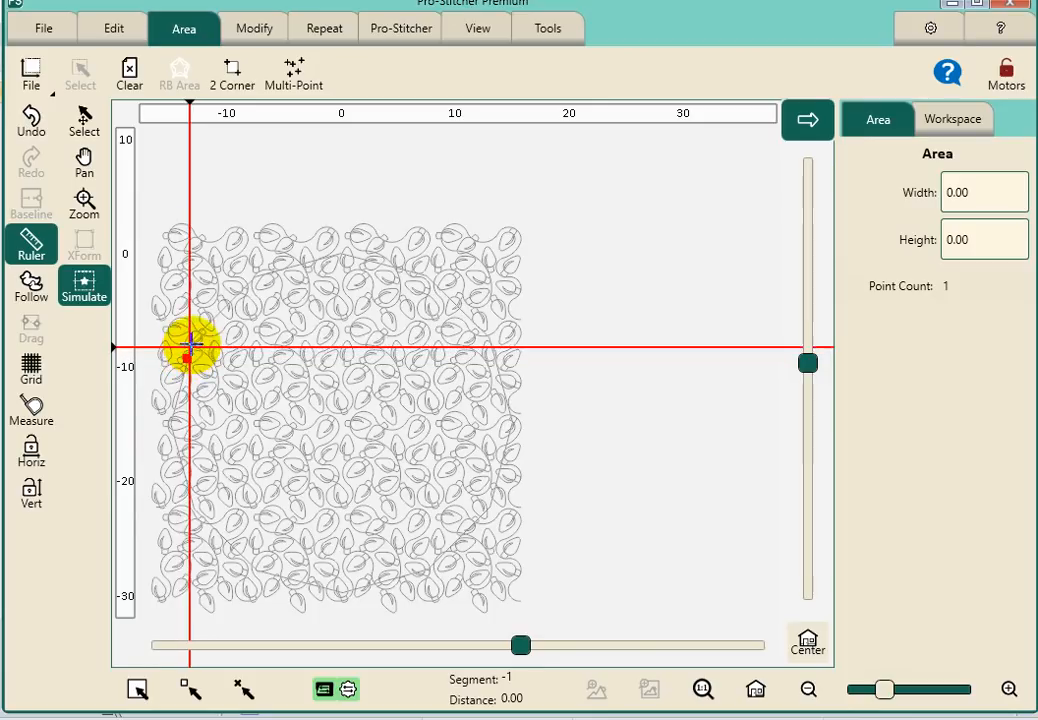
click(286, 70)
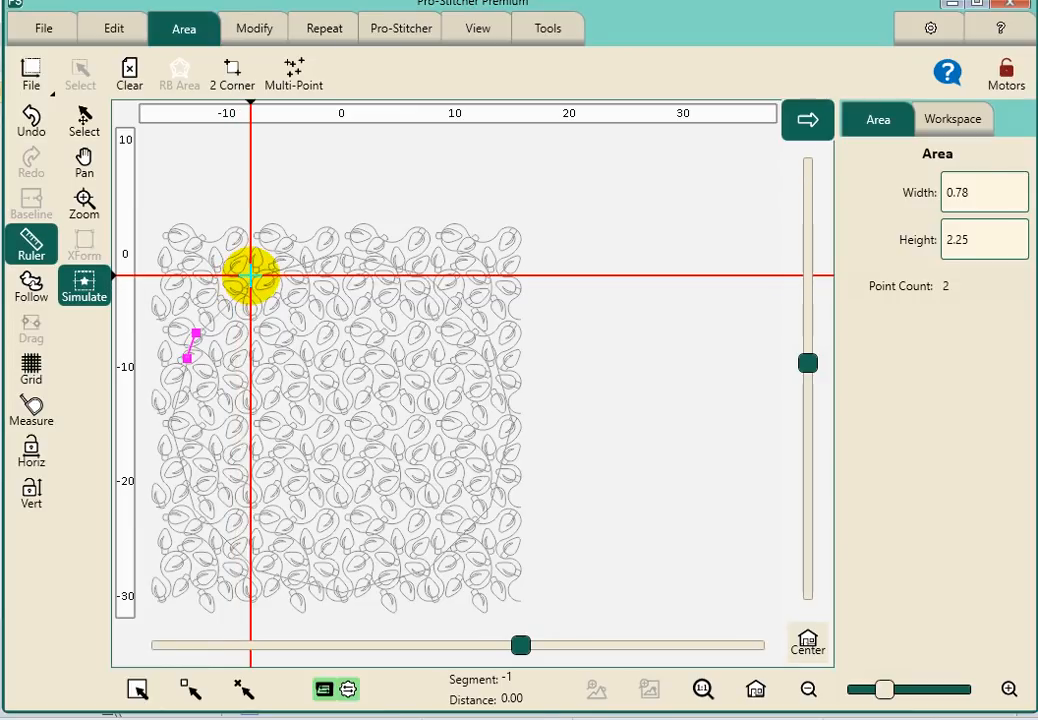
click(294, 68)
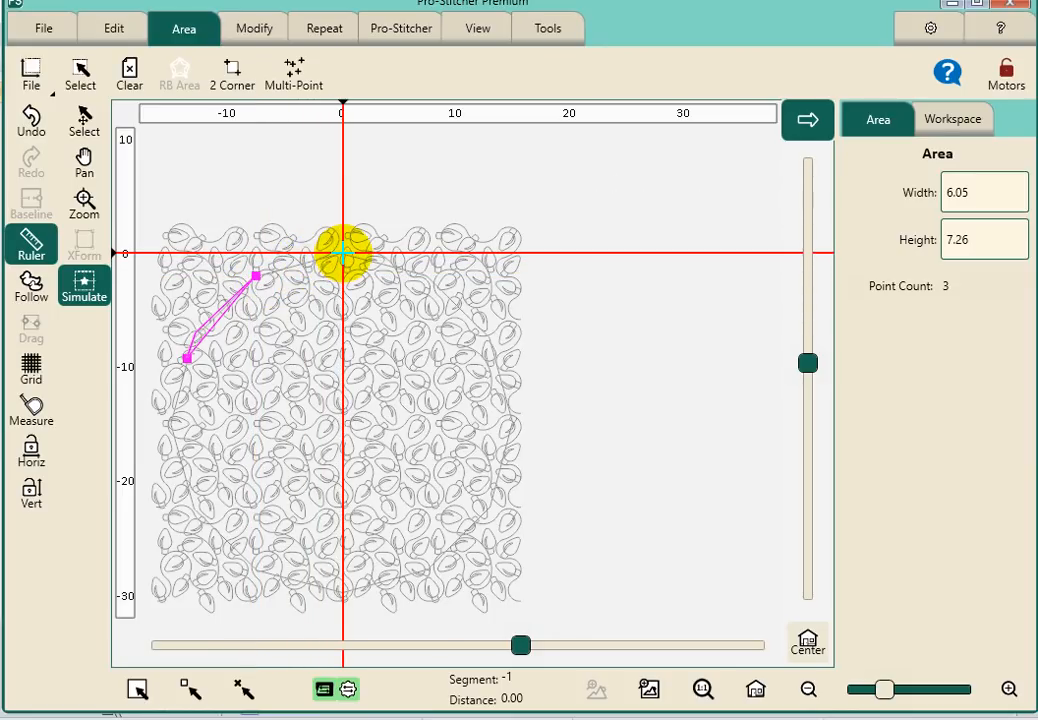
click(294, 78)
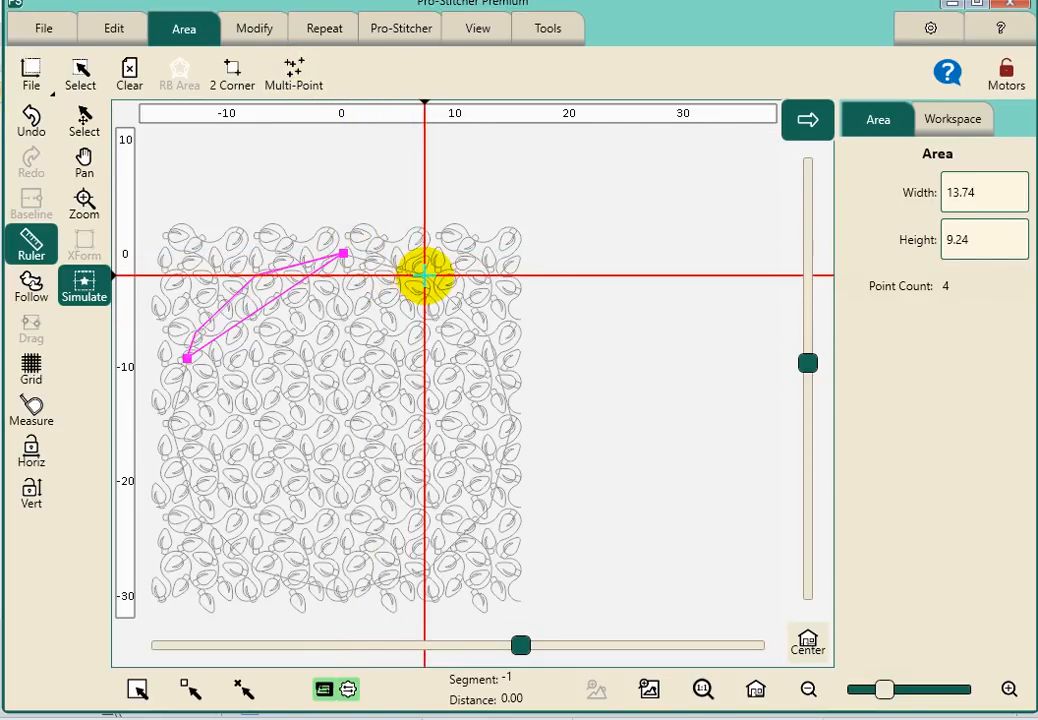
click(283, 80)
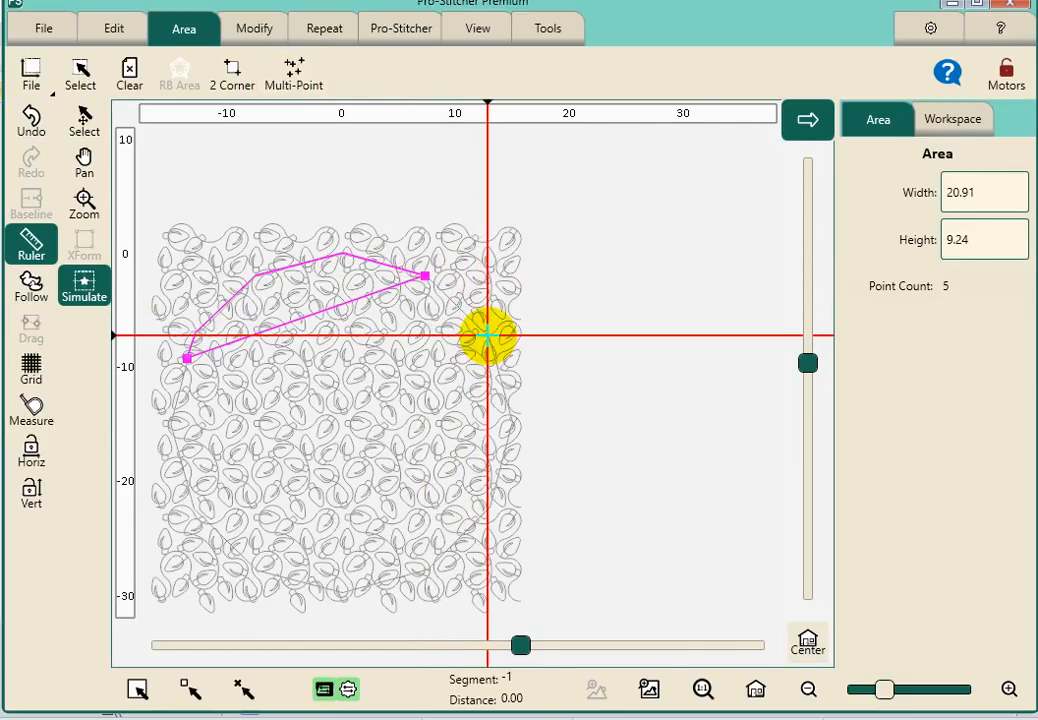
click(294, 66)
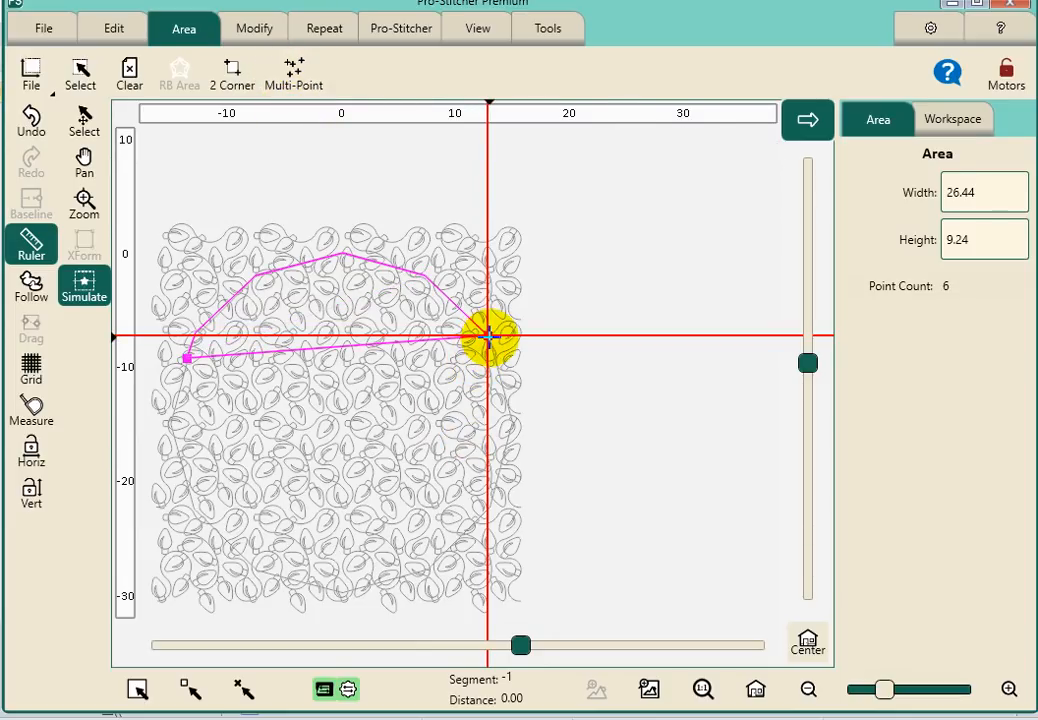
drag(489, 337, 495, 359)
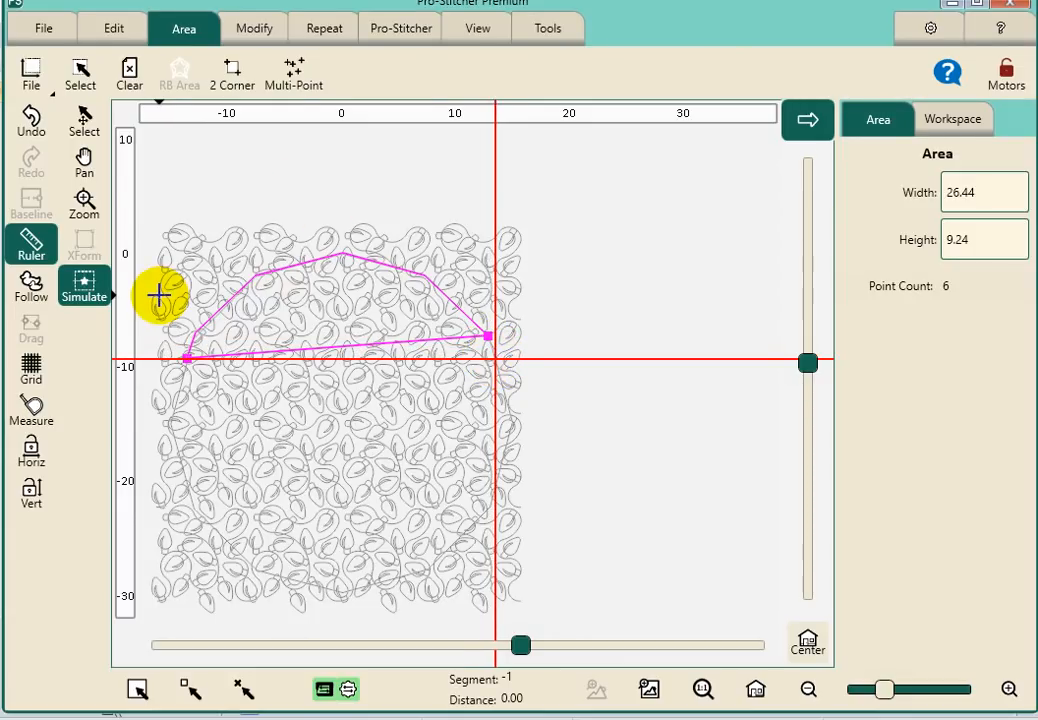
click(294, 80)
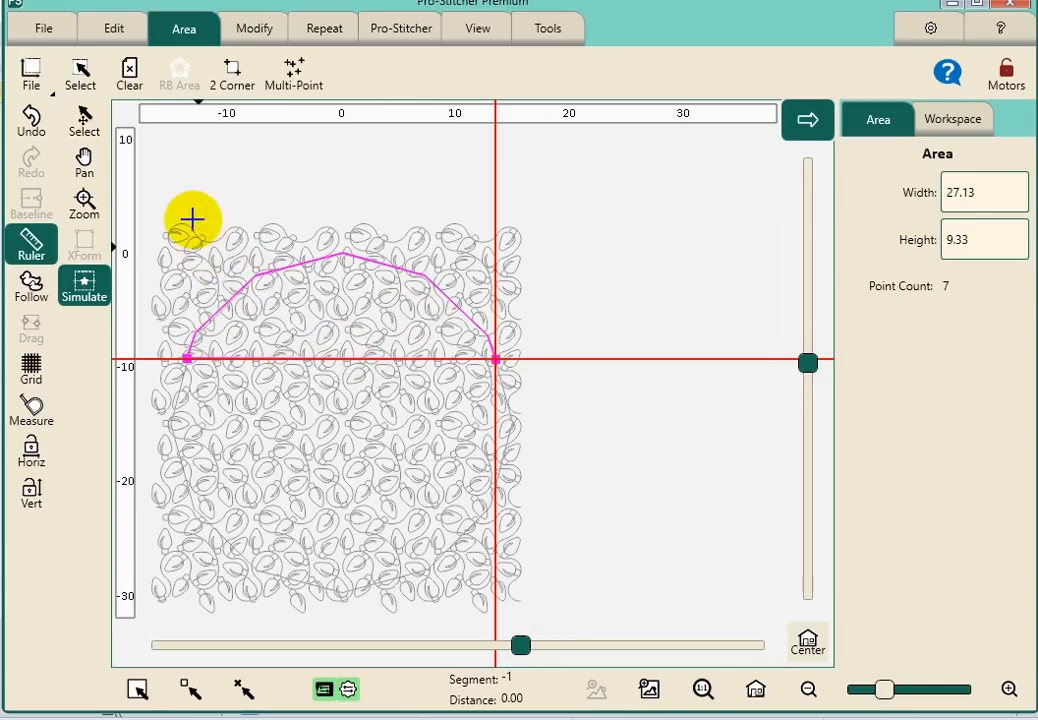
Step: Select the repeated christmas lights pattern and crop it outside the new partial area, with Edges connecting the cut ends
click(252, 29)
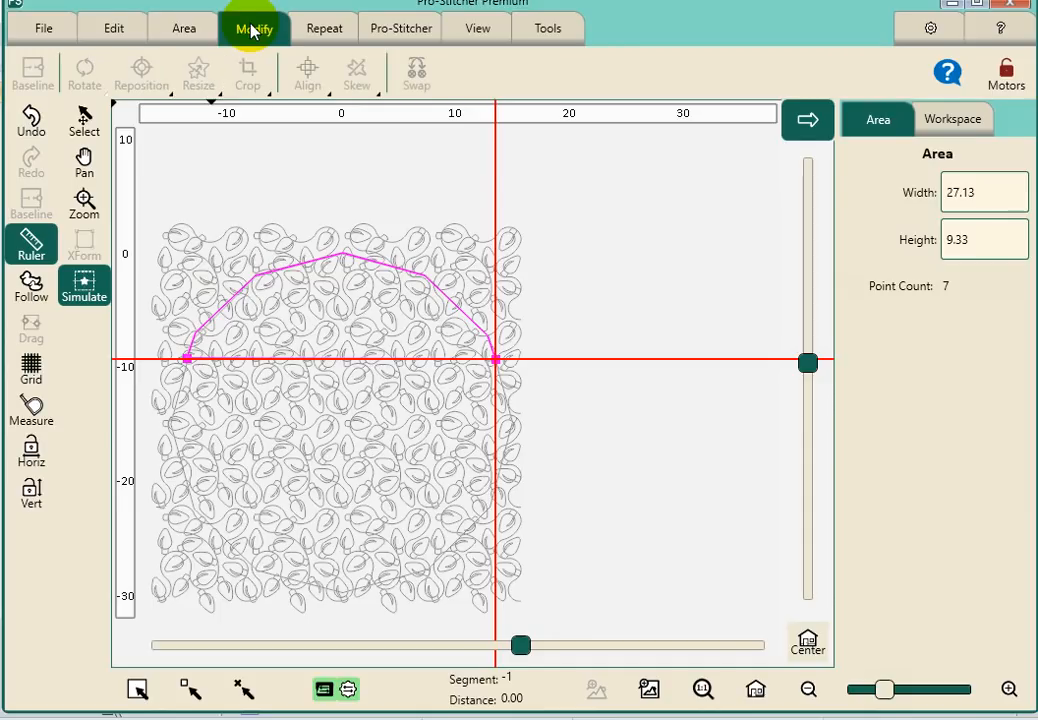
click(102, 120)
click(200, 277)
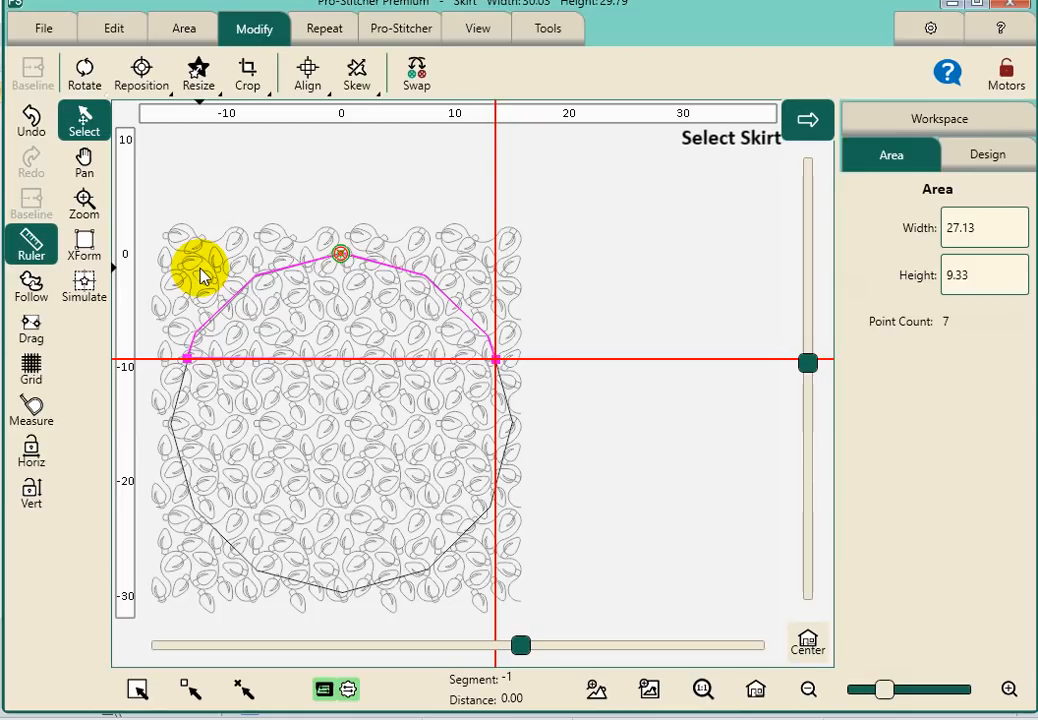
click(181, 240)
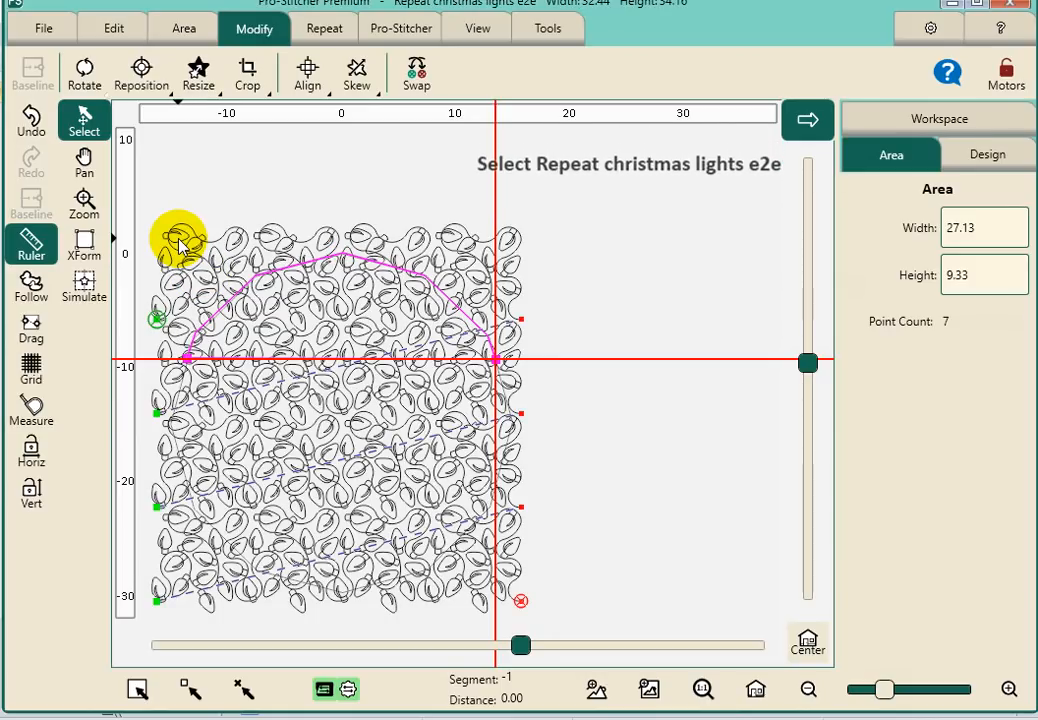
click(248, 76)
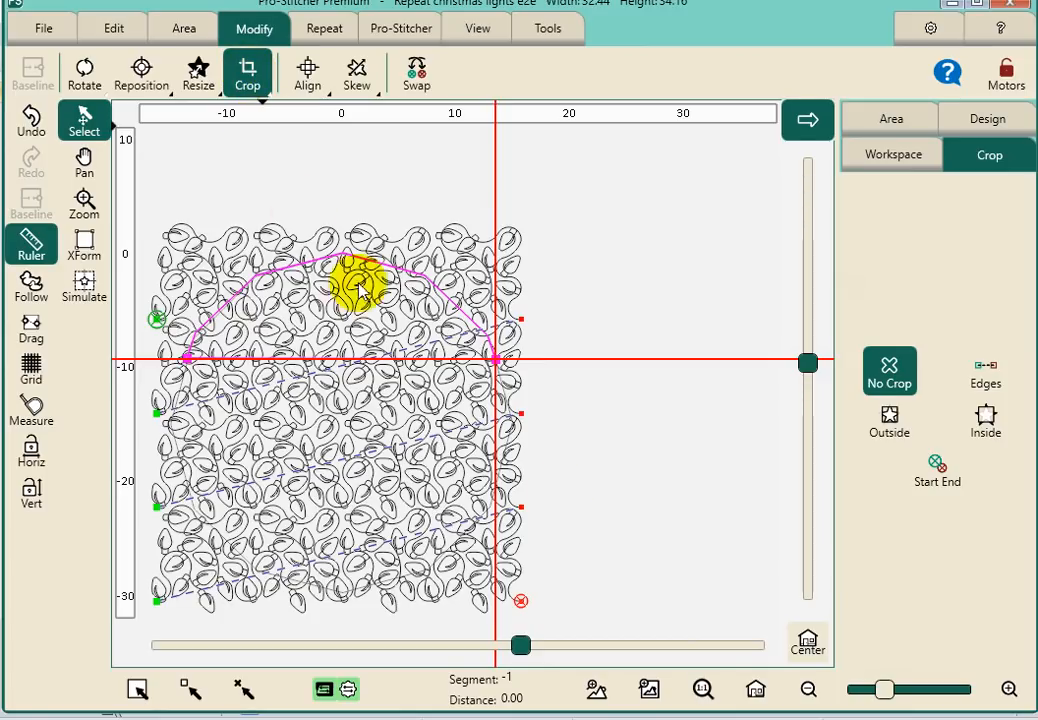
click(972, 378)
click(889, 426)
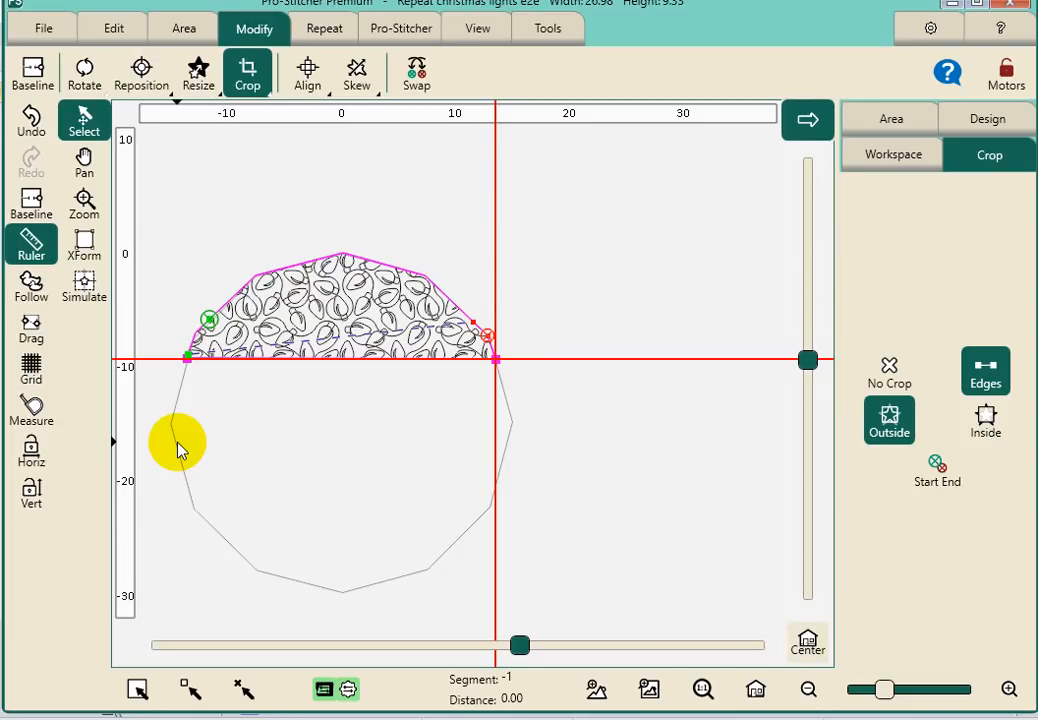
Step: Clear all designs and areas from the workspace and move the simulated machine position to about -14, 7
click(45, 30)
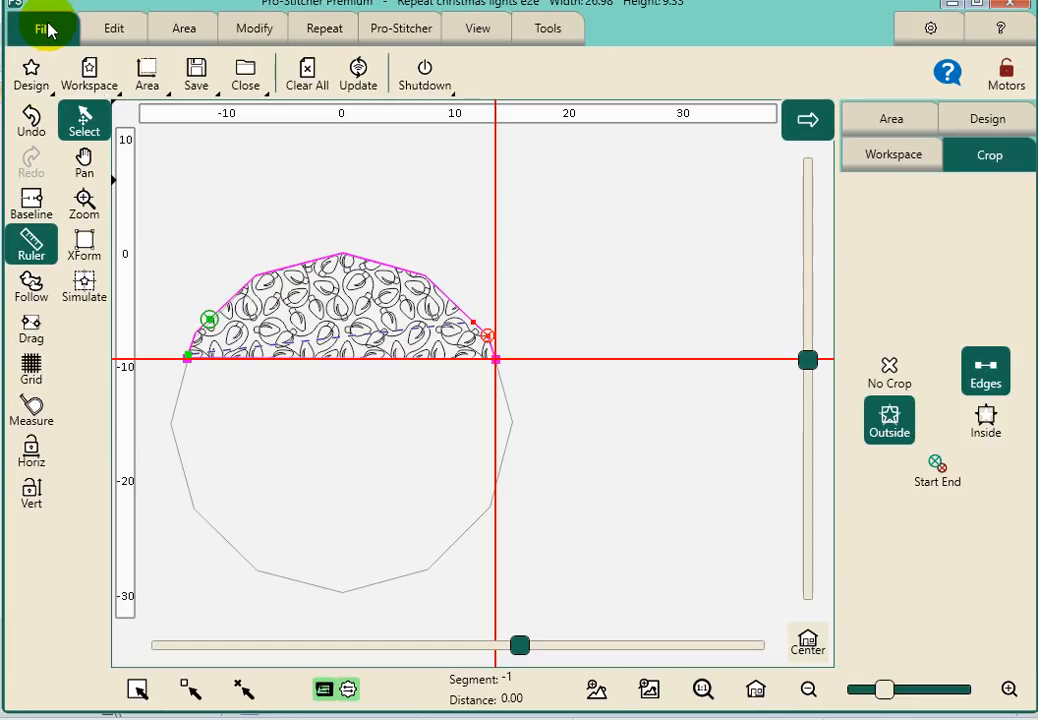
click(306, 72)
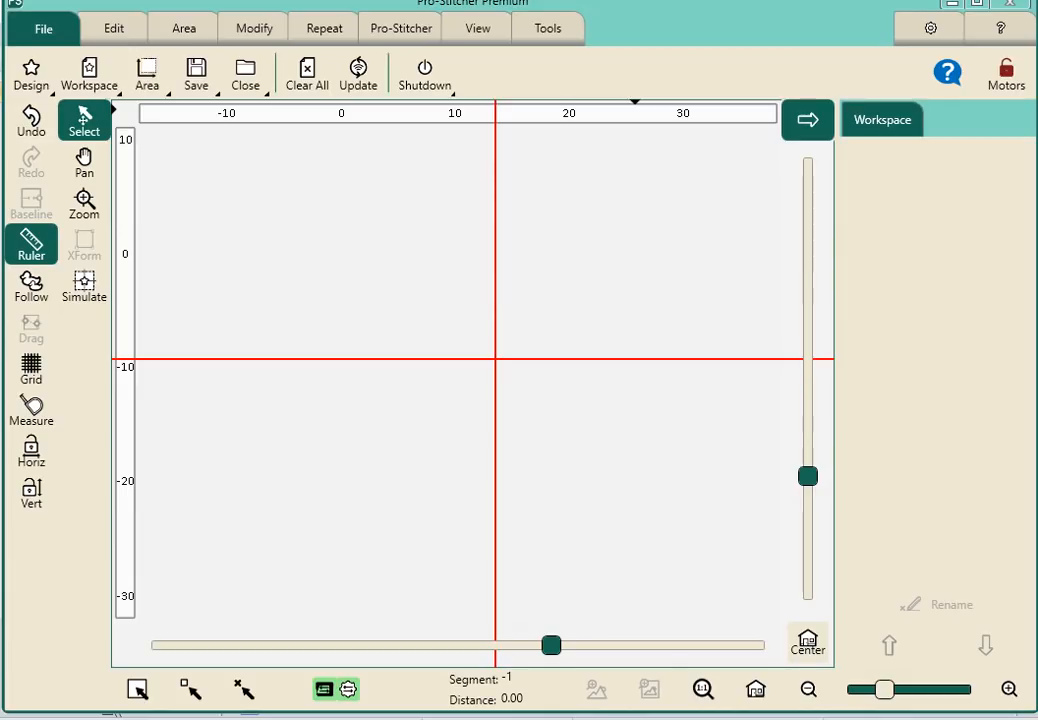
click(85, 290)
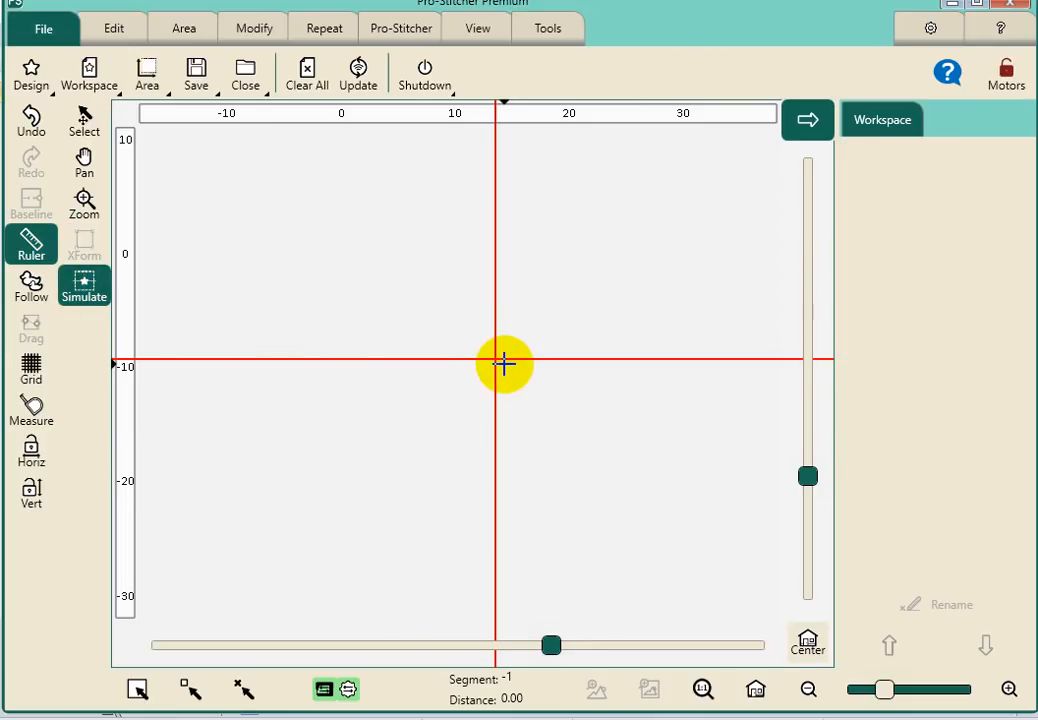
drag(497, 358, 184, 171)
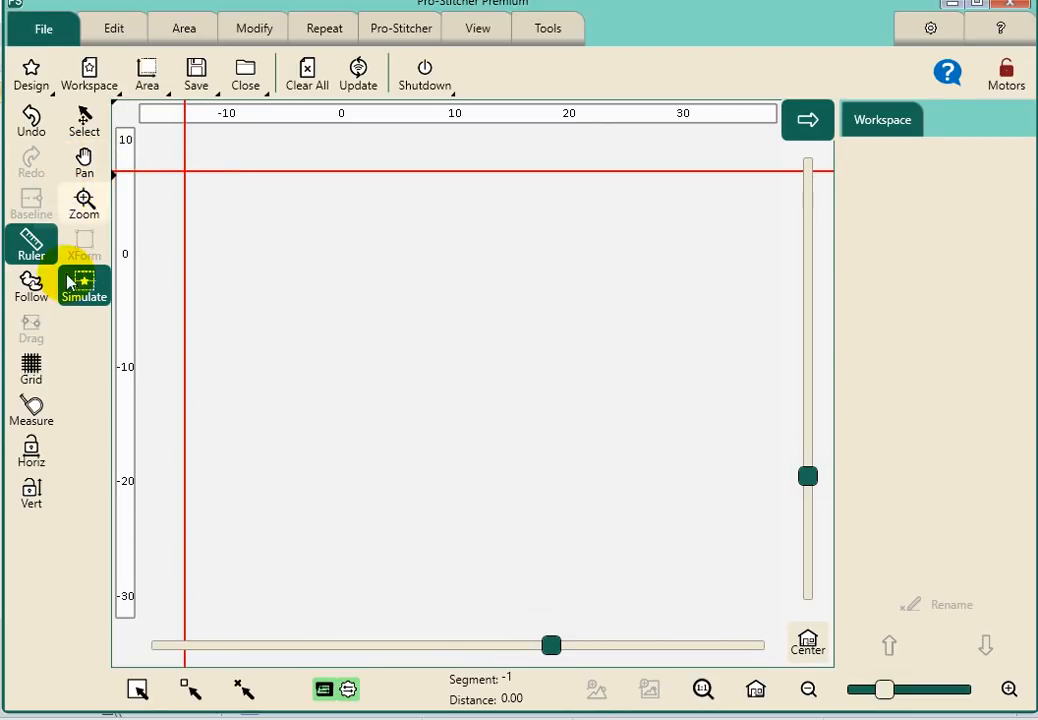
Step: Open the recent designs Skirt and christmas lights e2e into the empty workspace with simulation turned off
click(86, 124)
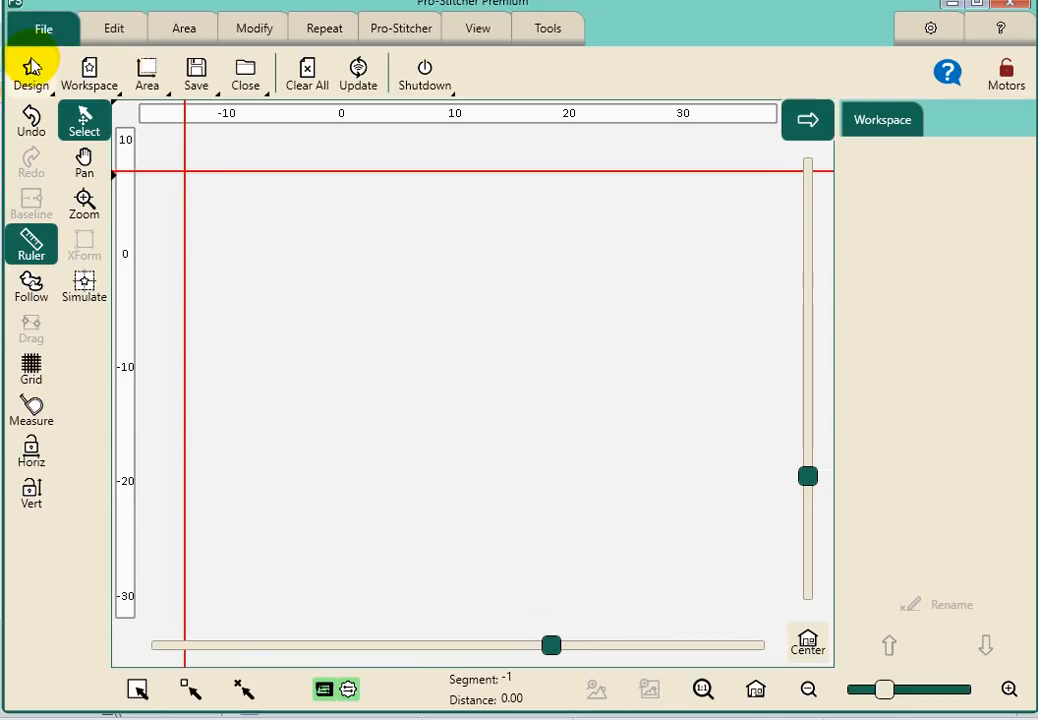
click(31, 70)
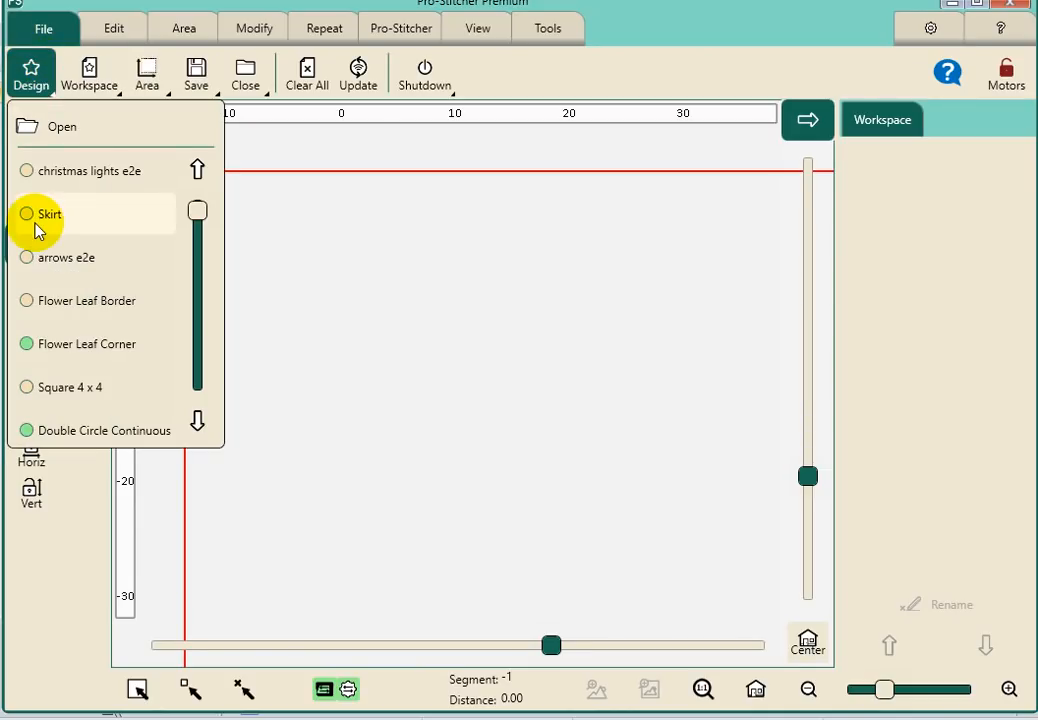
click(36, 216)
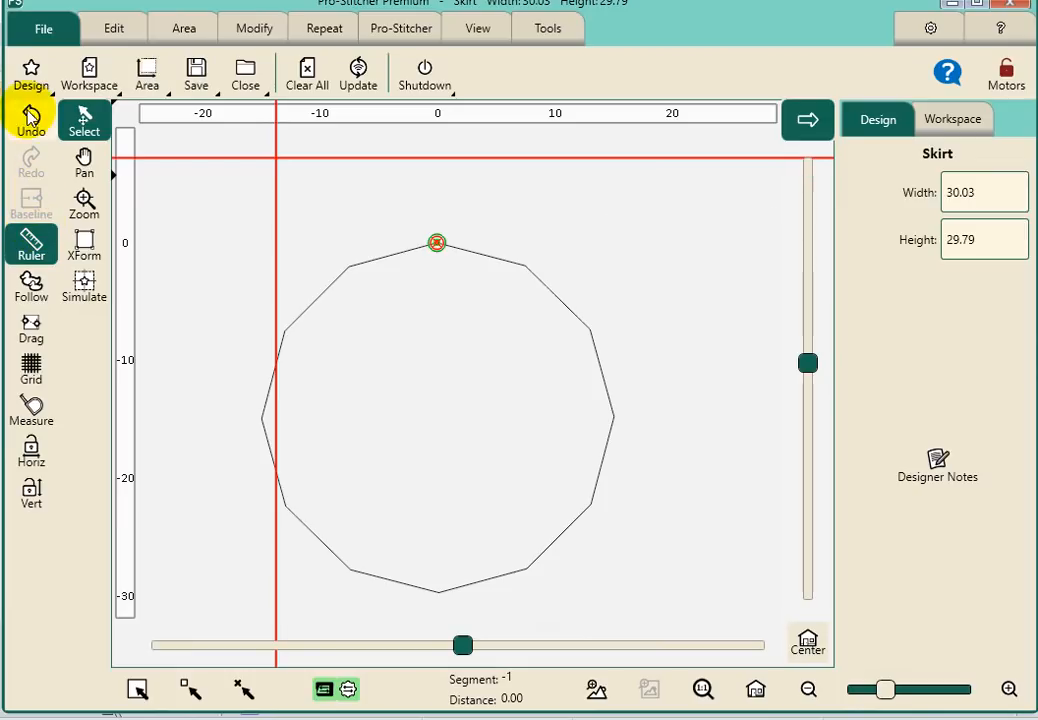
click(30, 78)
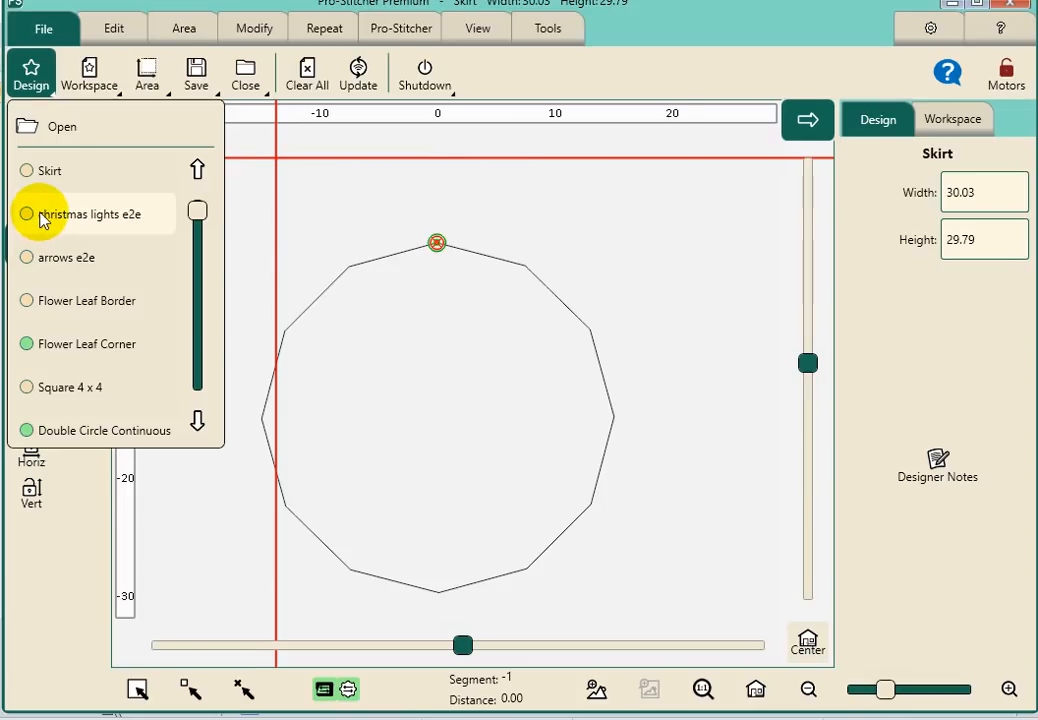
click(40, 218)
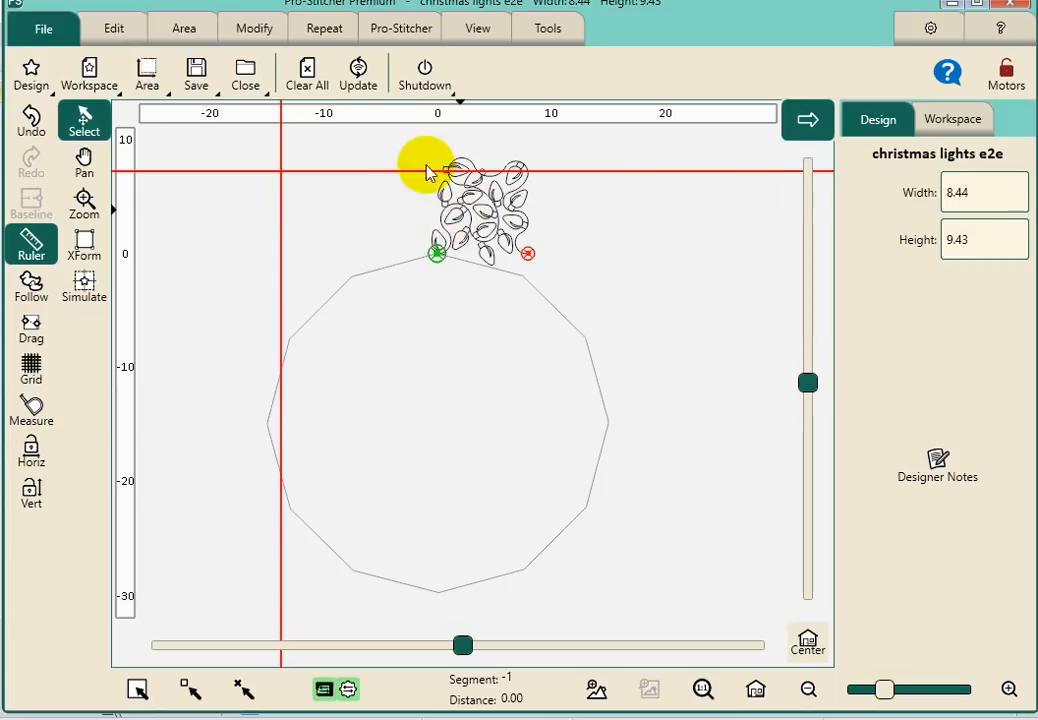
Step: Repeat the christmas lights e2e design horizontally four times with point-to-point joining, and baseline the resulting row
click(326, 30)
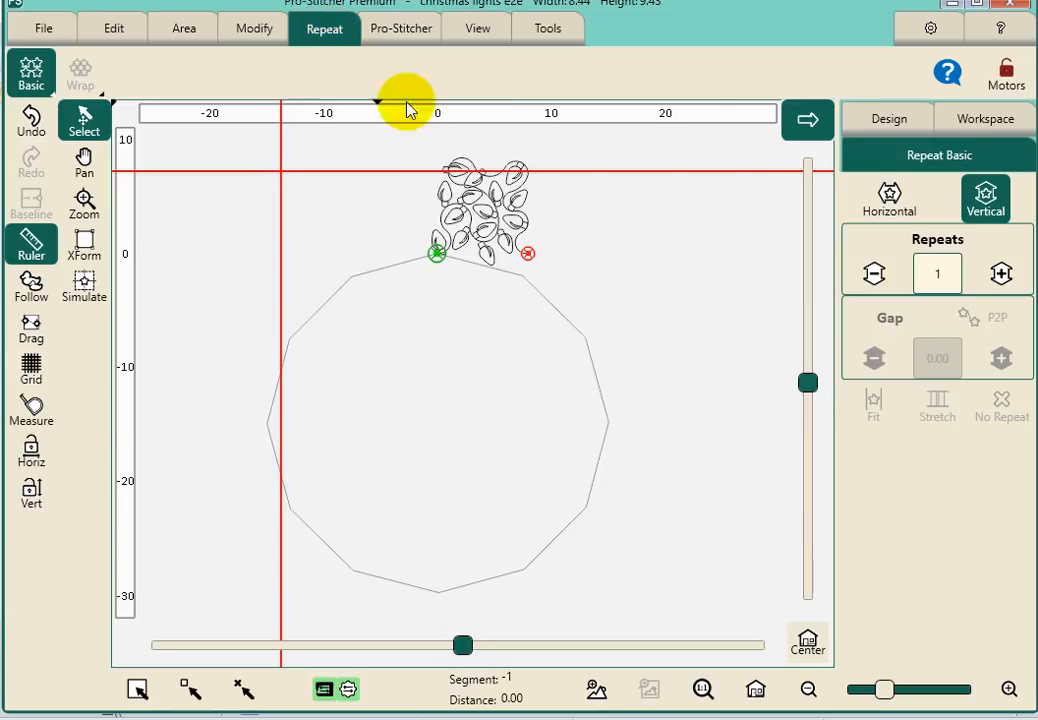
click(891, 206)
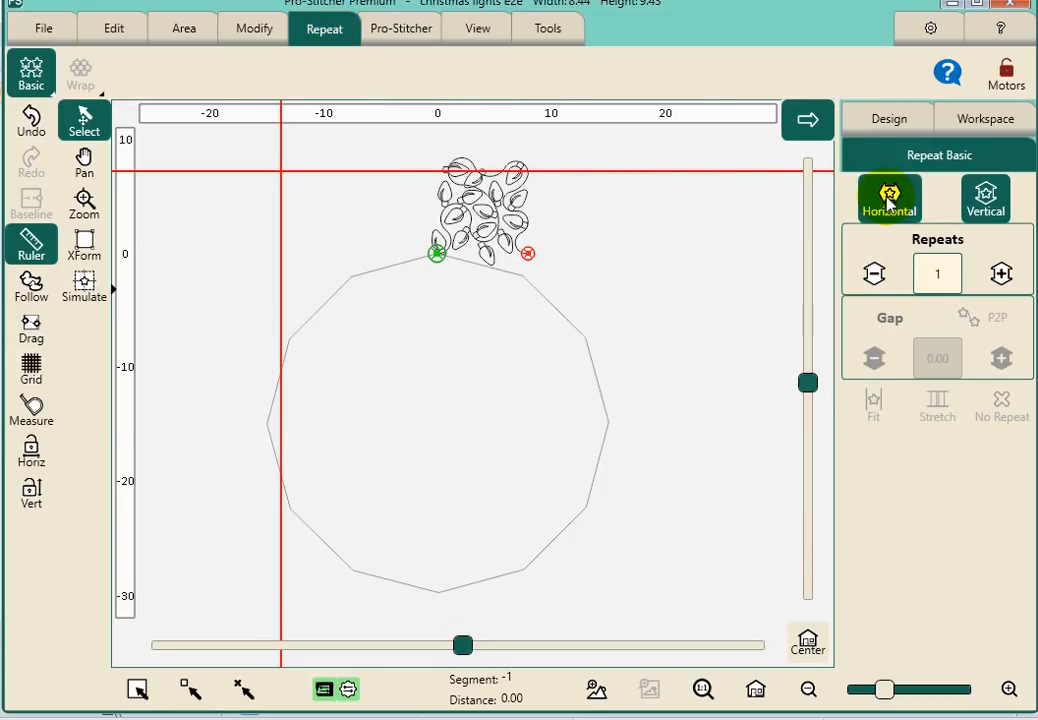
click(1001, 277)
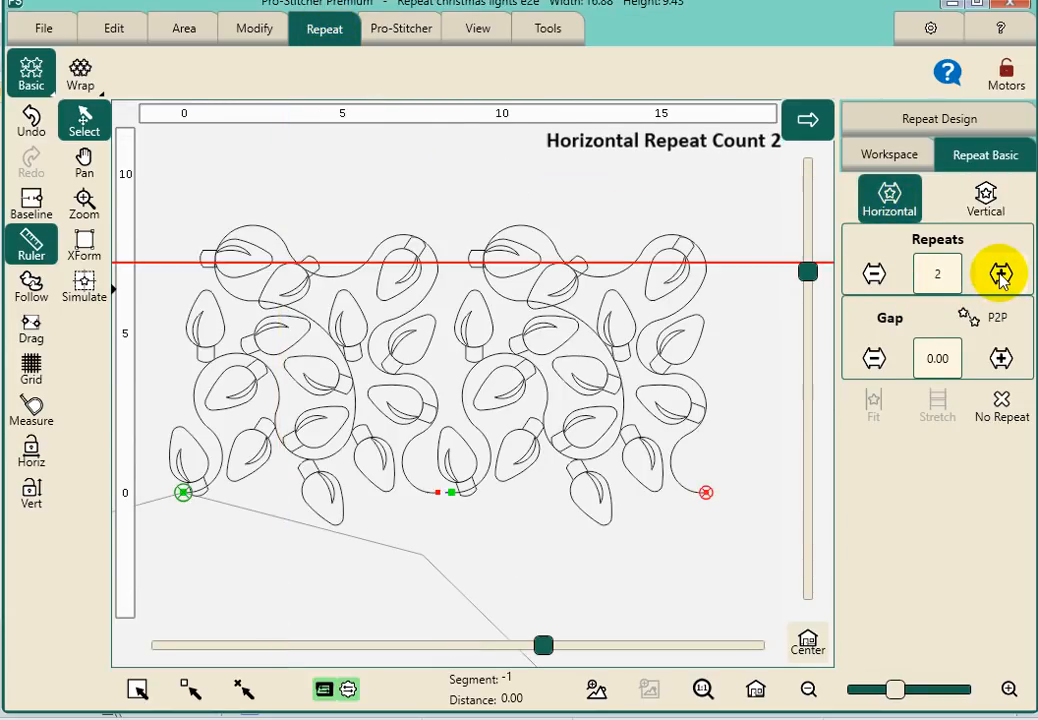
click(1001, 277)
click(1001, 277)
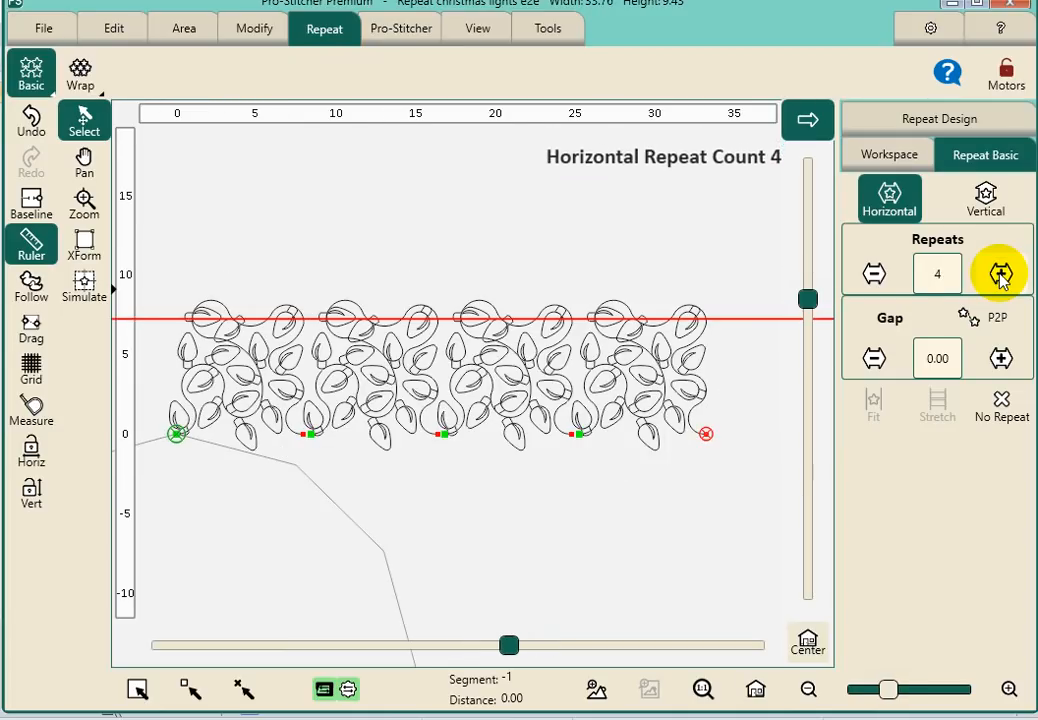
click(972, 320)
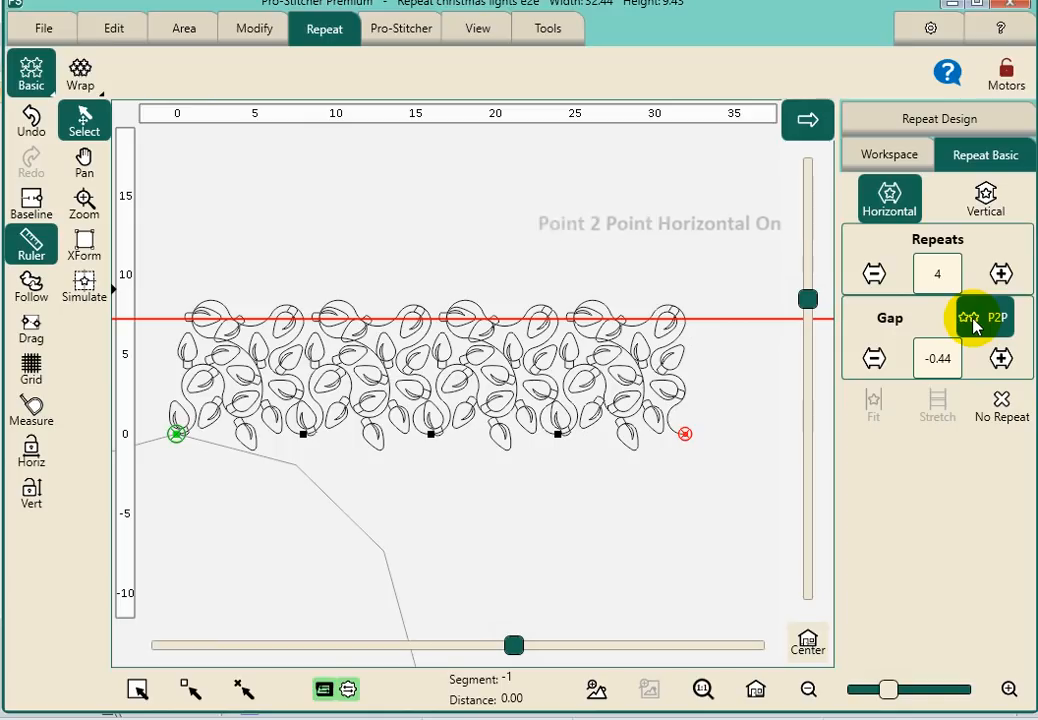
click(31, 207)
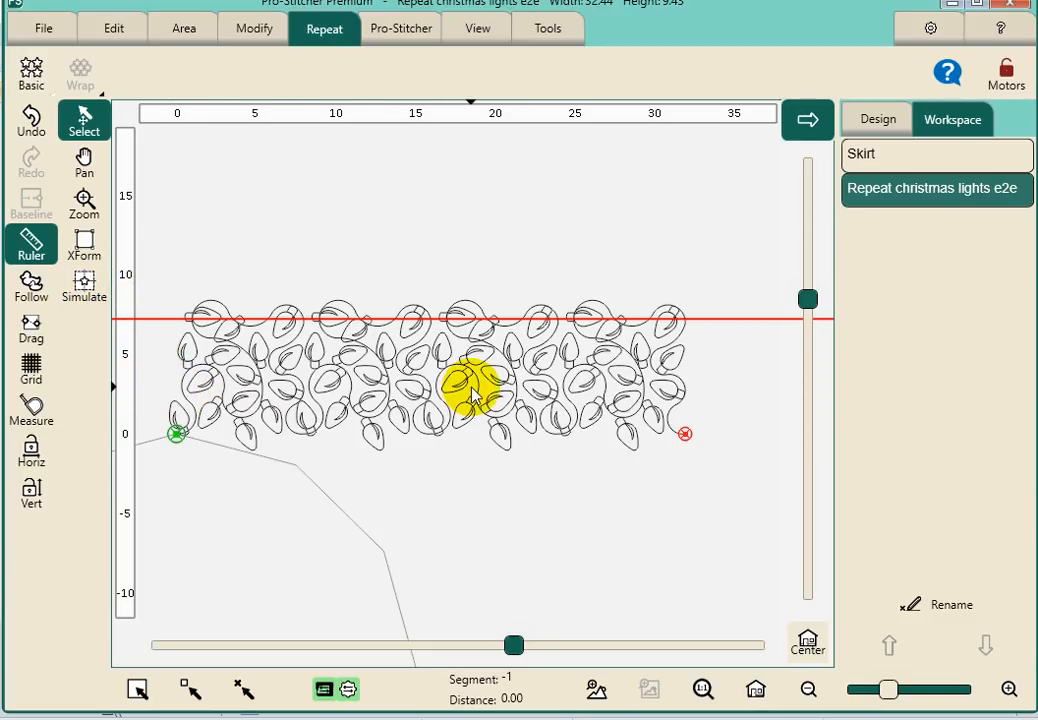
Step: Move the repeated christmas lights row over the upper part of the Skirt outline, spanning it from side to side
drag(472, 395, 259, 442)
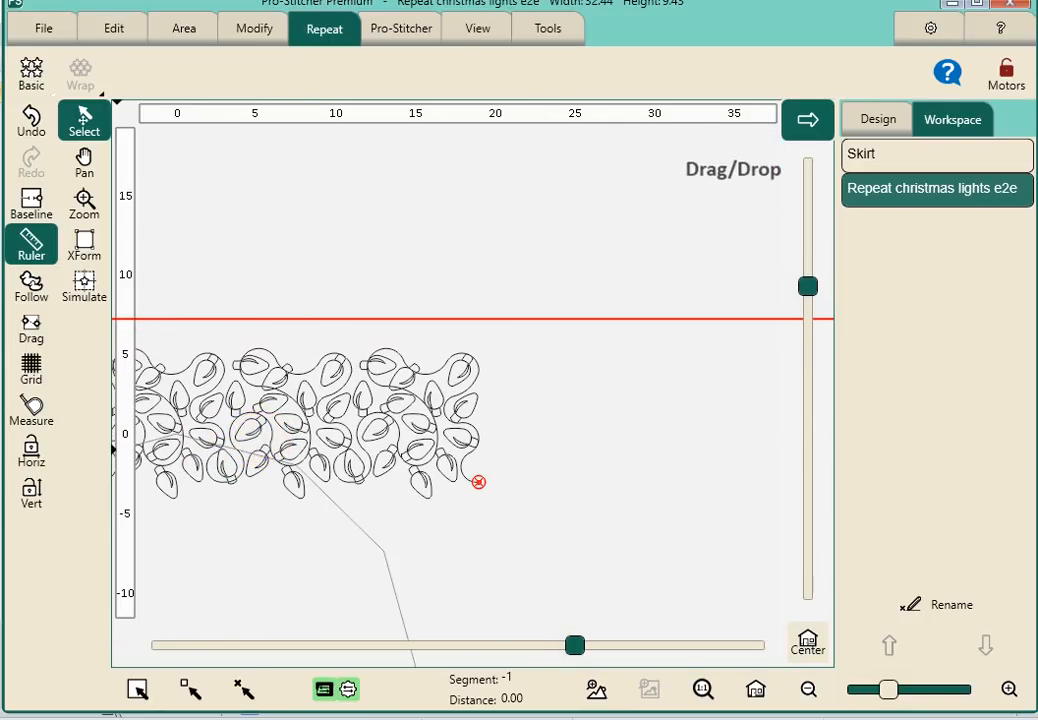
click(806, 645)
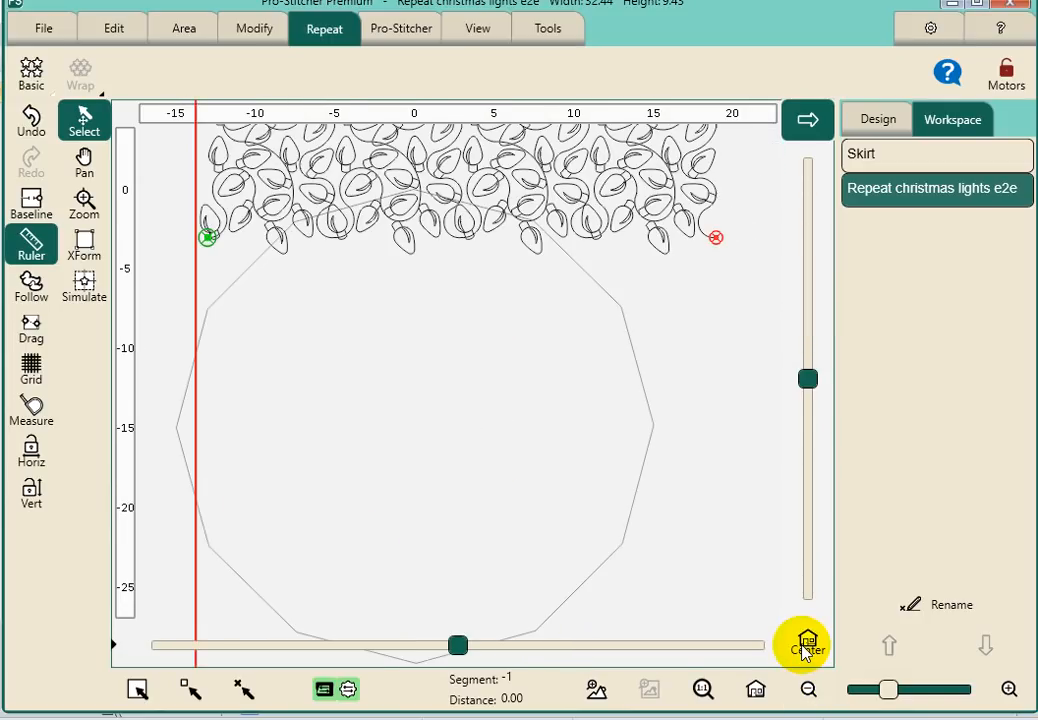
drag(423, 163, 391, 240)
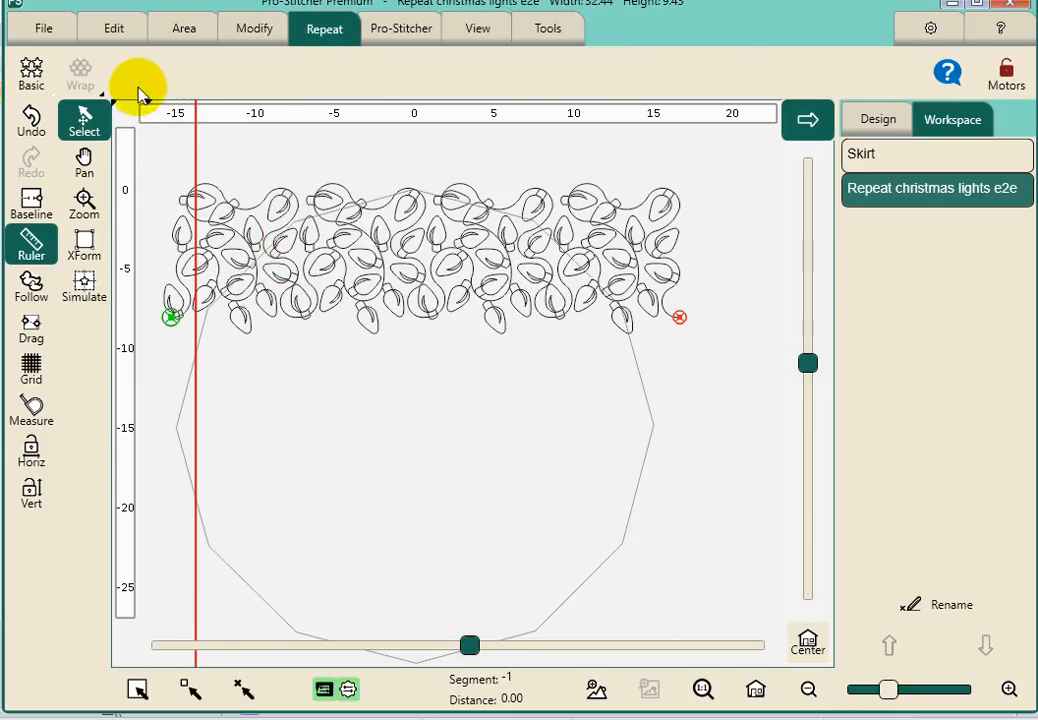
Step: Duplicate the christmas lights row and place the copy directly beneath the first row, nesting the two closely
click(100, 30)
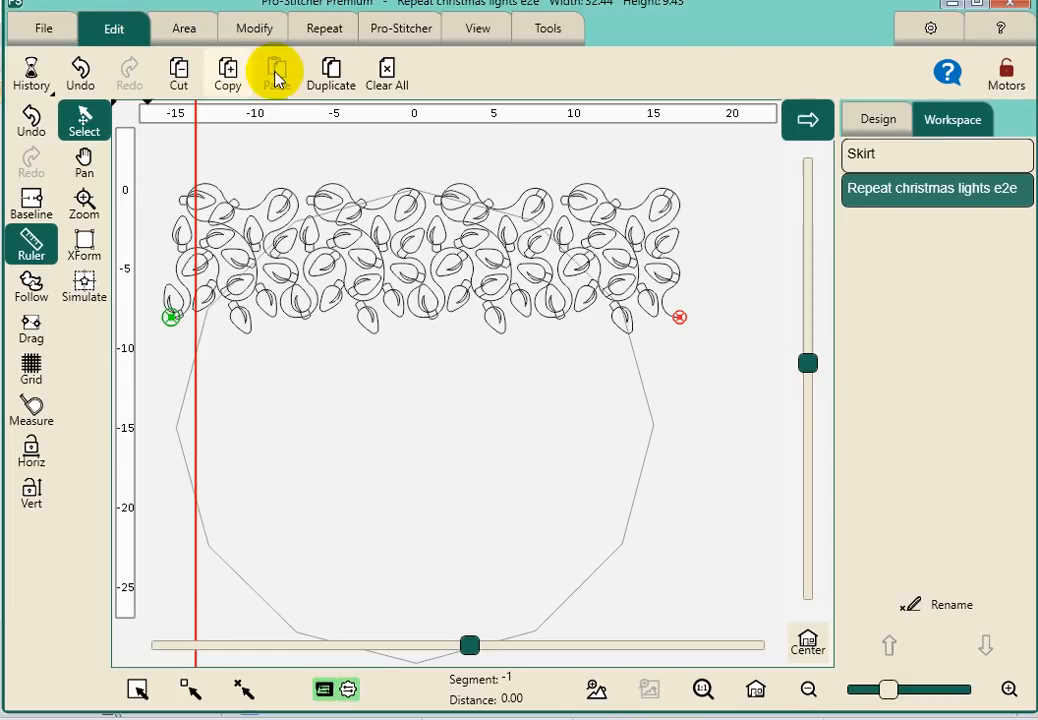
click(337, 70)
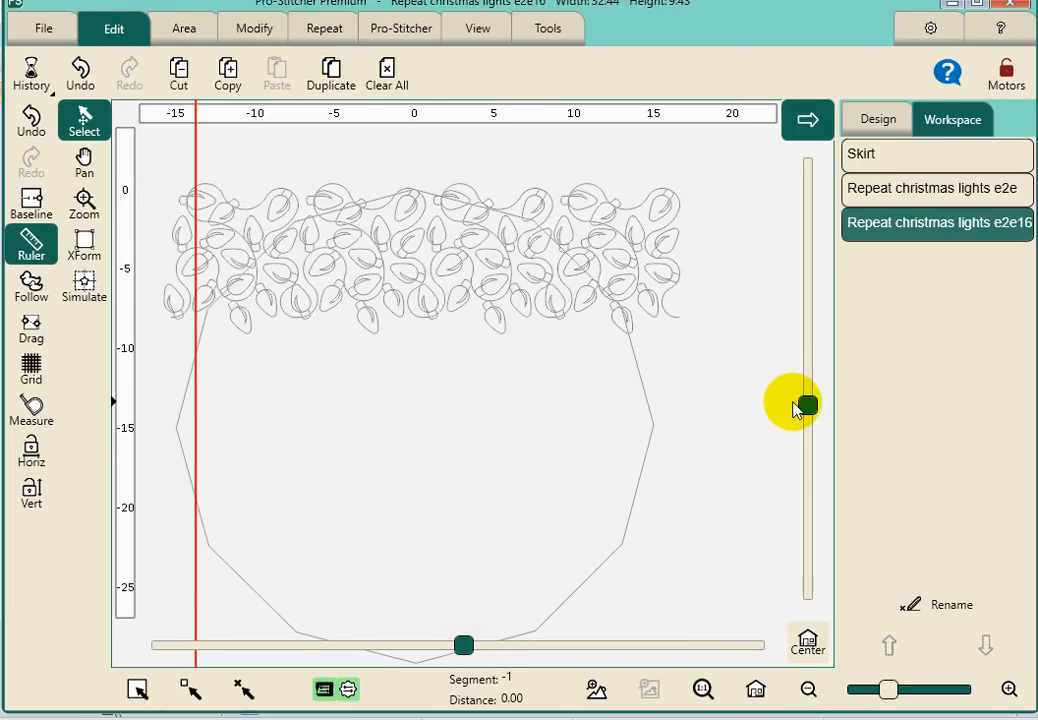
drag(808, 406, 808, 387)
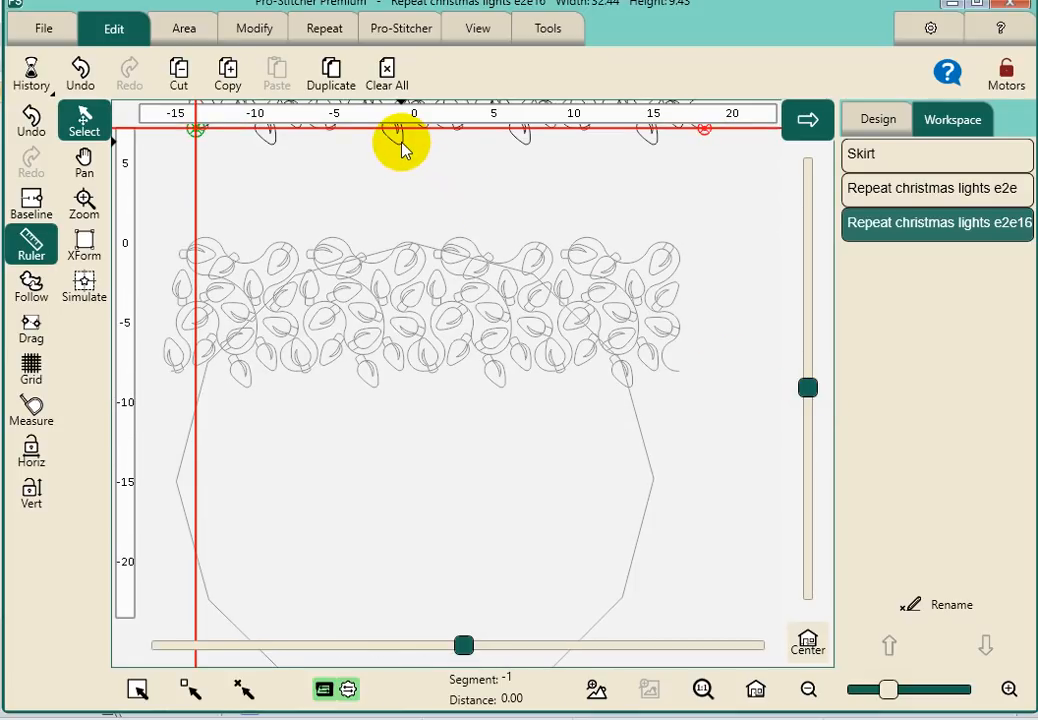
mouse_move(404, 182)
mouse_down()
mouse_move(405, 278)
mouse_move(338, 463)
mouse_move(303, 515)
mouse_move(342, 545)
mouse_move(368, 533)
mouse_move(368, 521)
mouse_move(366, 530)
mouse_up()
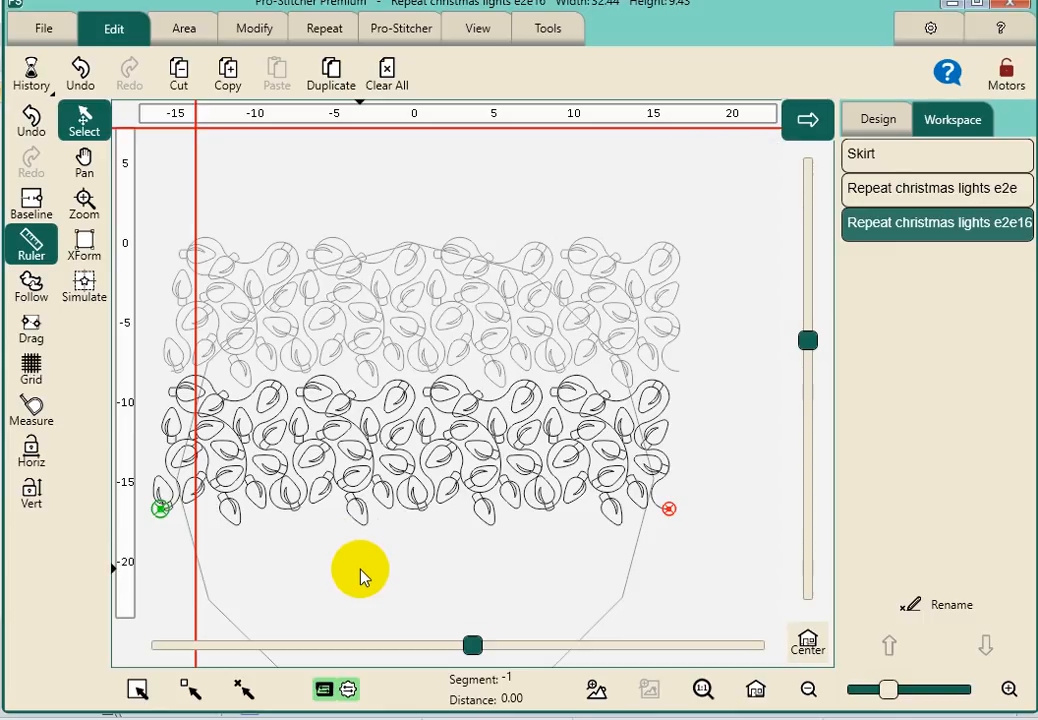
Step: Set the Reposition nudge distance to 0.2 and nudge the second row right twice and up once
click(240, 30)
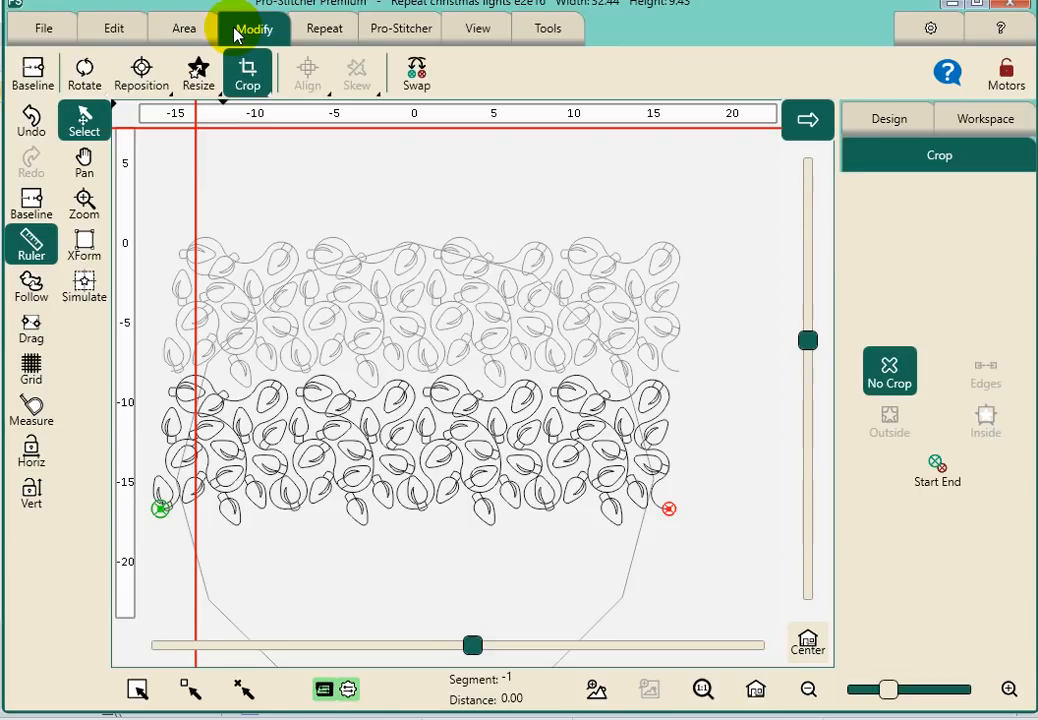
click(140, 78)
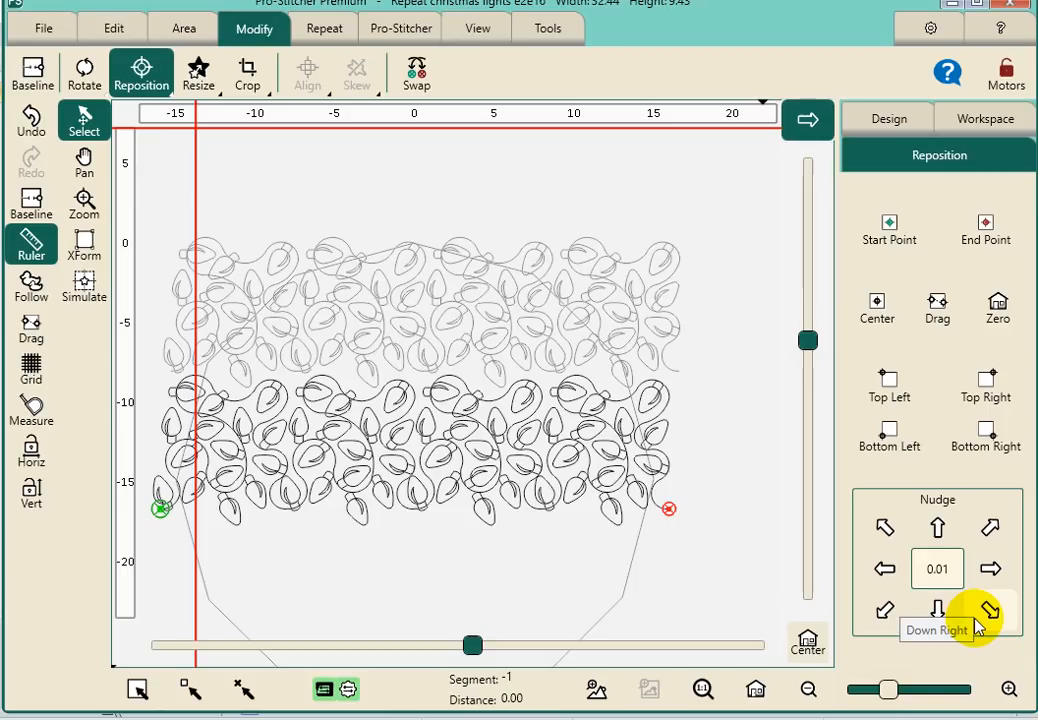
click(942, 569)
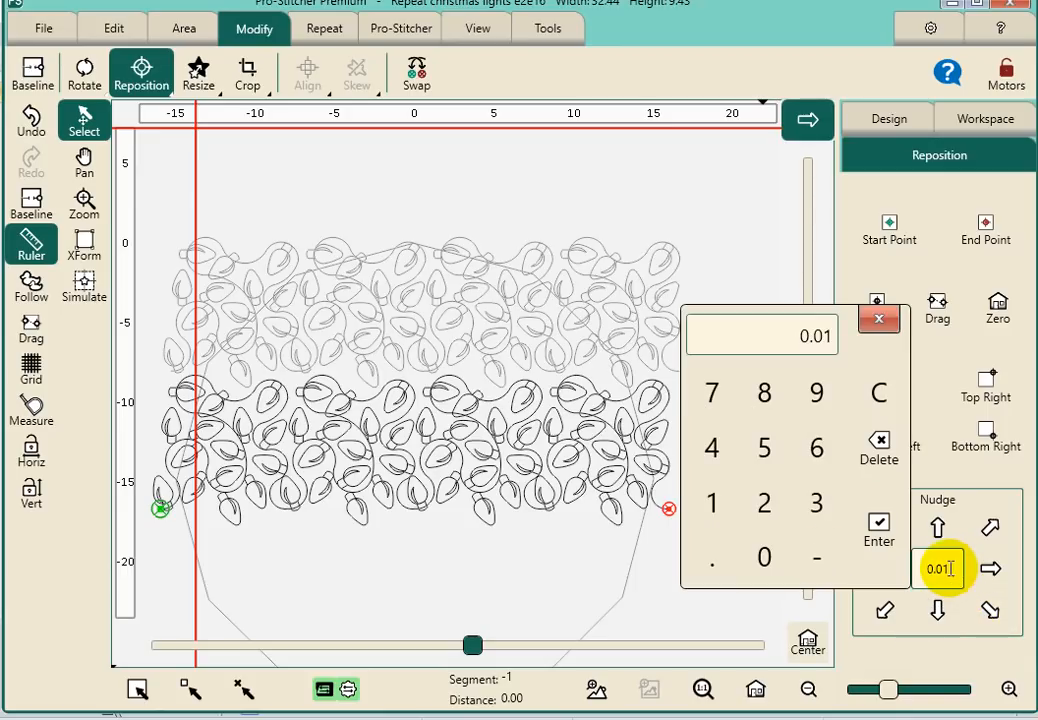
click(718, 558)
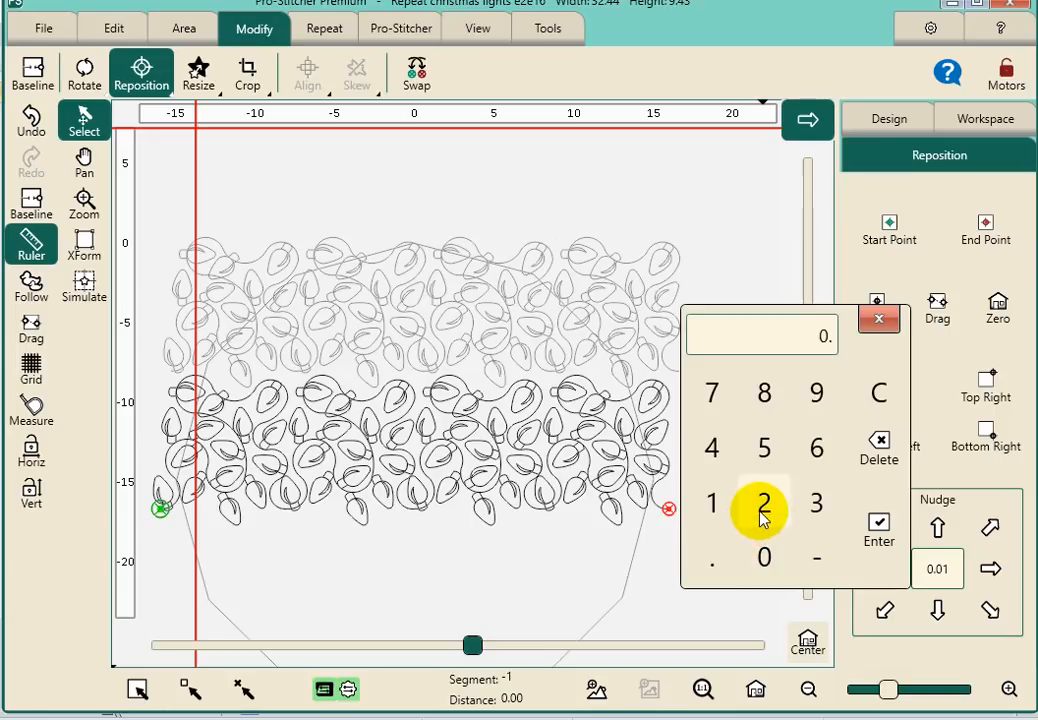
click(879, 533)
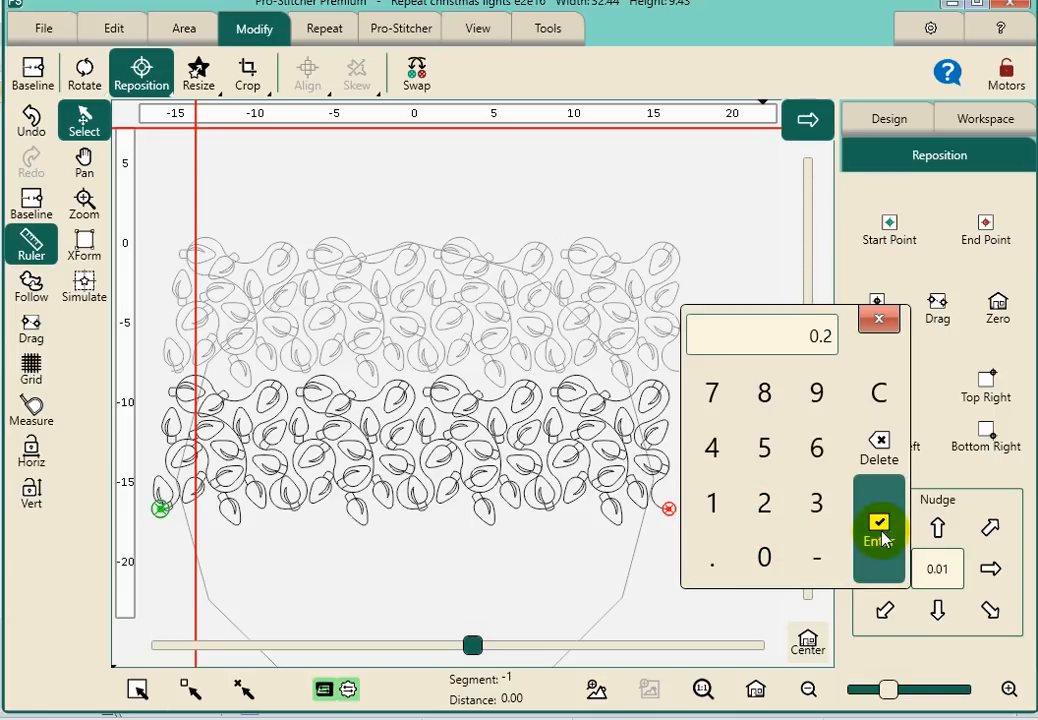
click(988, 570)
click(988, 570)
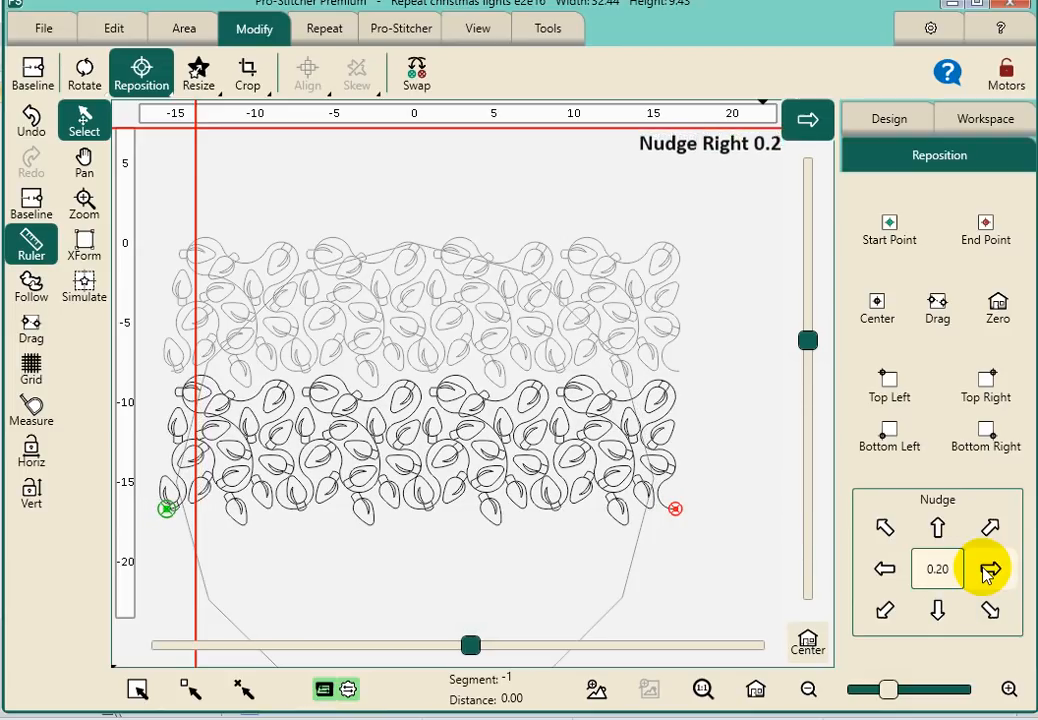
click(936, 528)
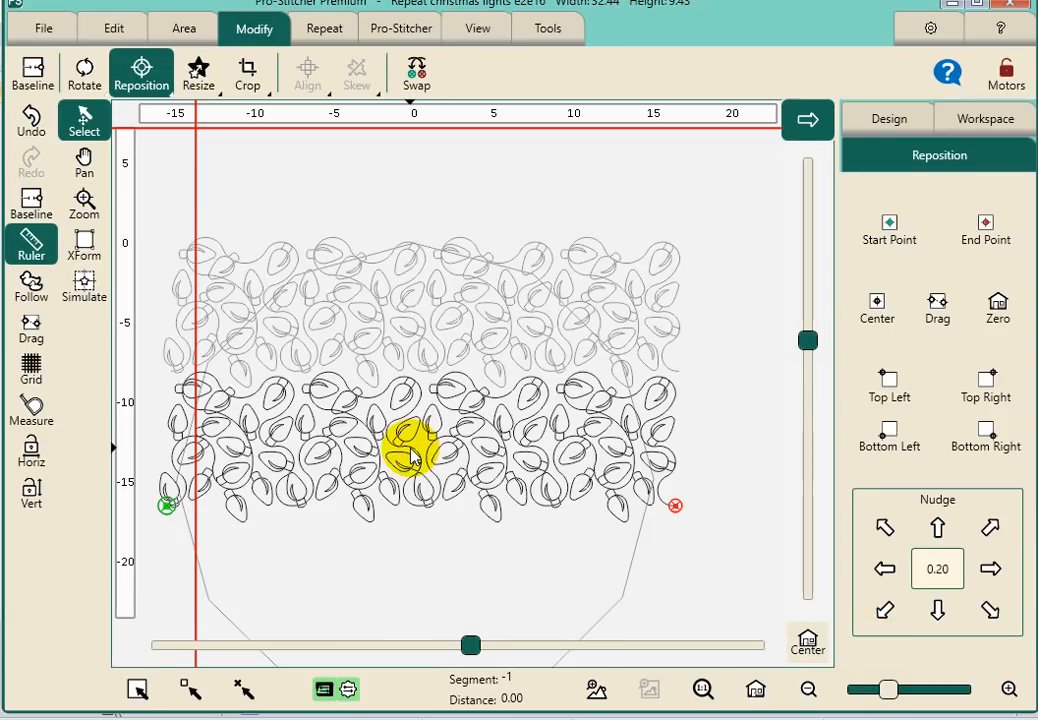
Step: Duplicate the second row and place the copy as a third nested row beneath it, fine-tuning its vertical spacing
click(113, 31)
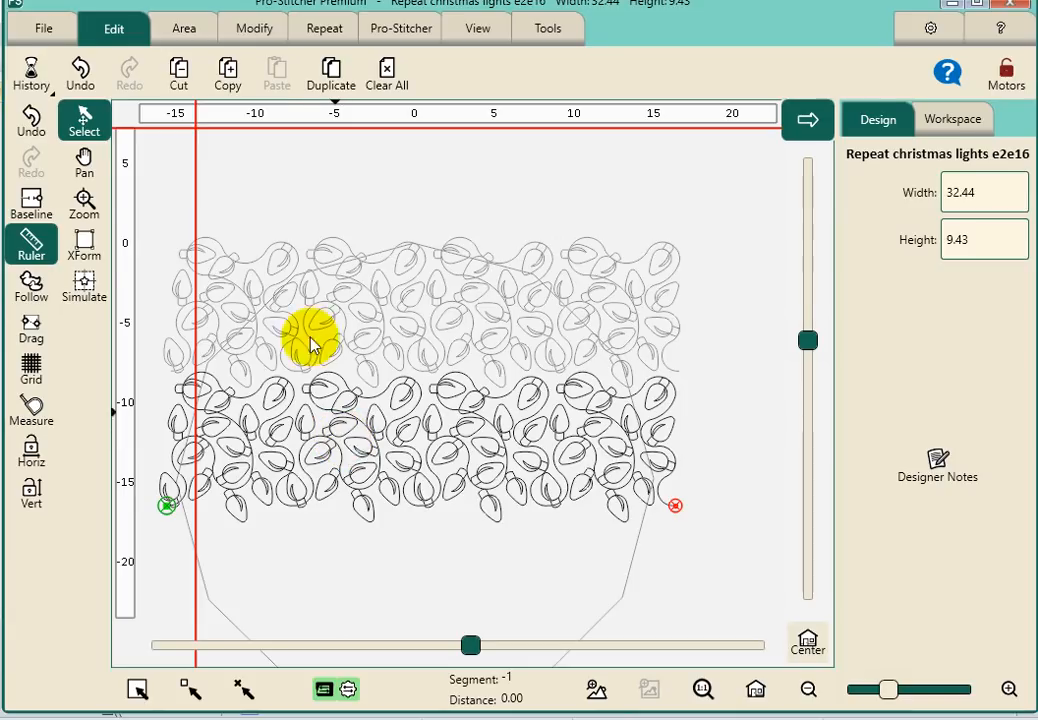
click(331, 74)
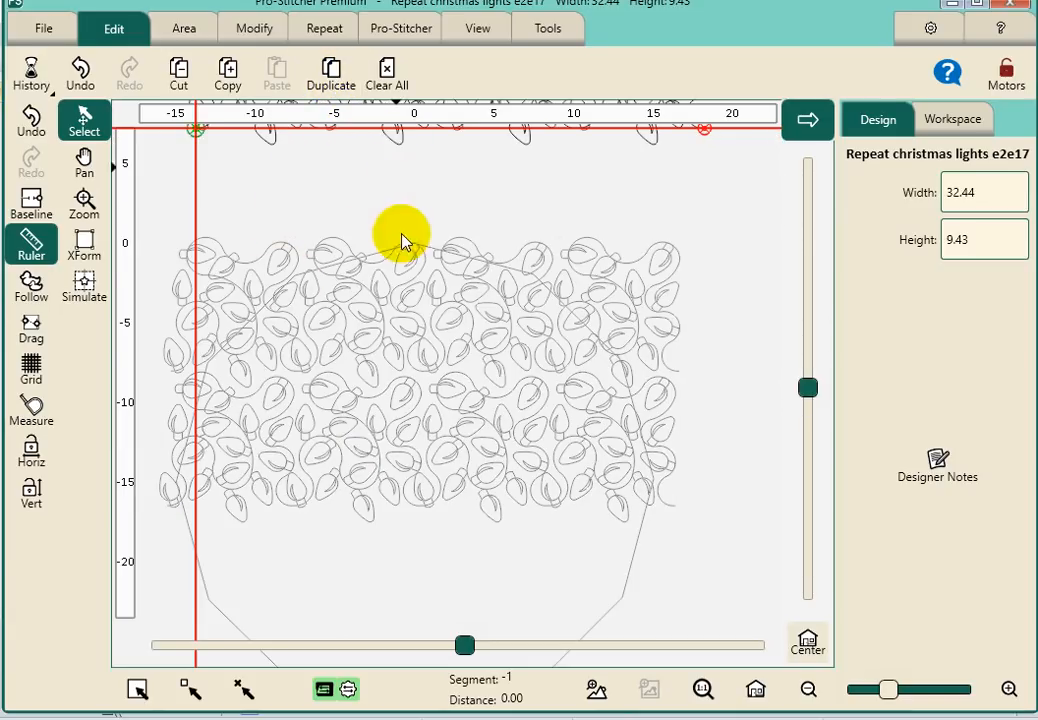
drag(412, 430, 346, 666)
drag(351, 662, 371, 656)
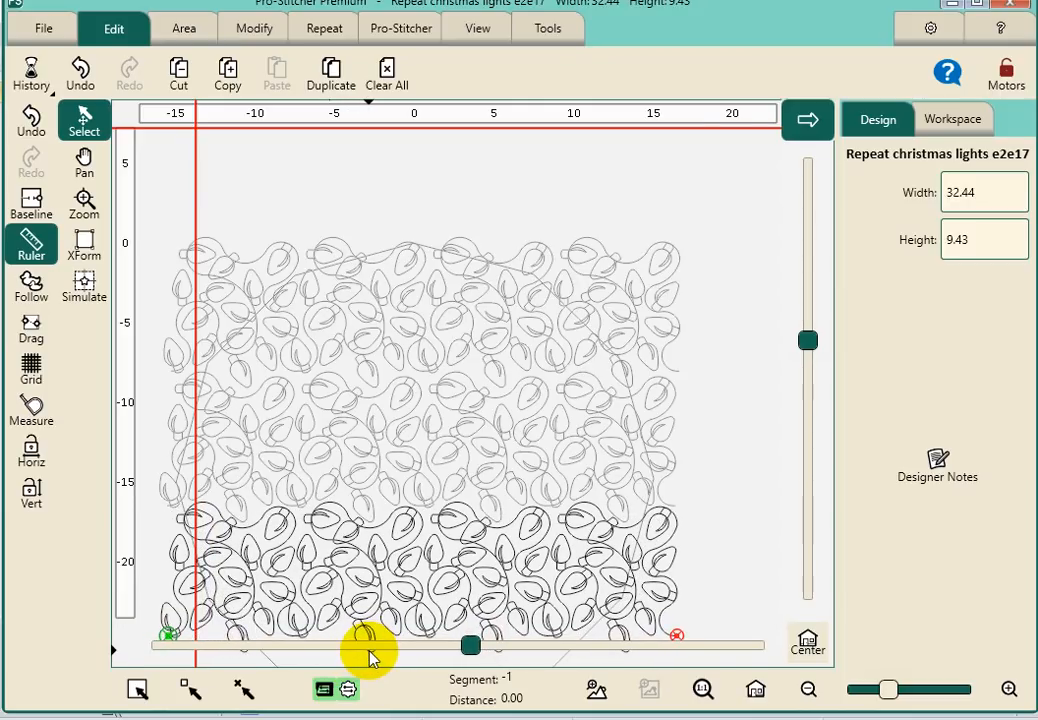
click(371, 656)
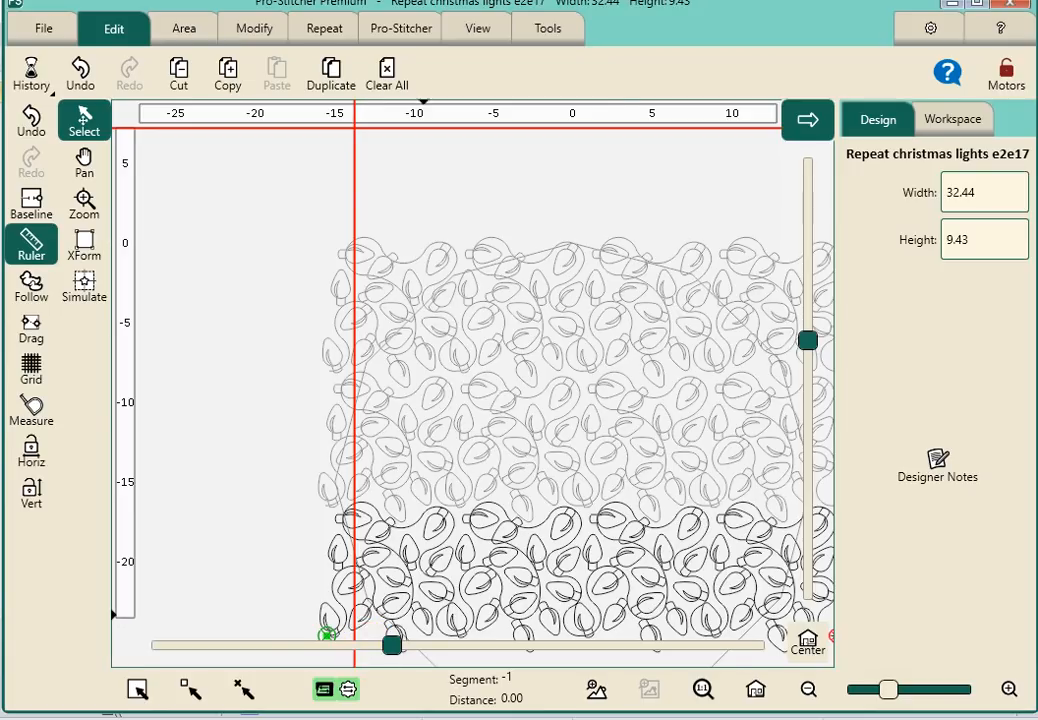
click(807, 643)
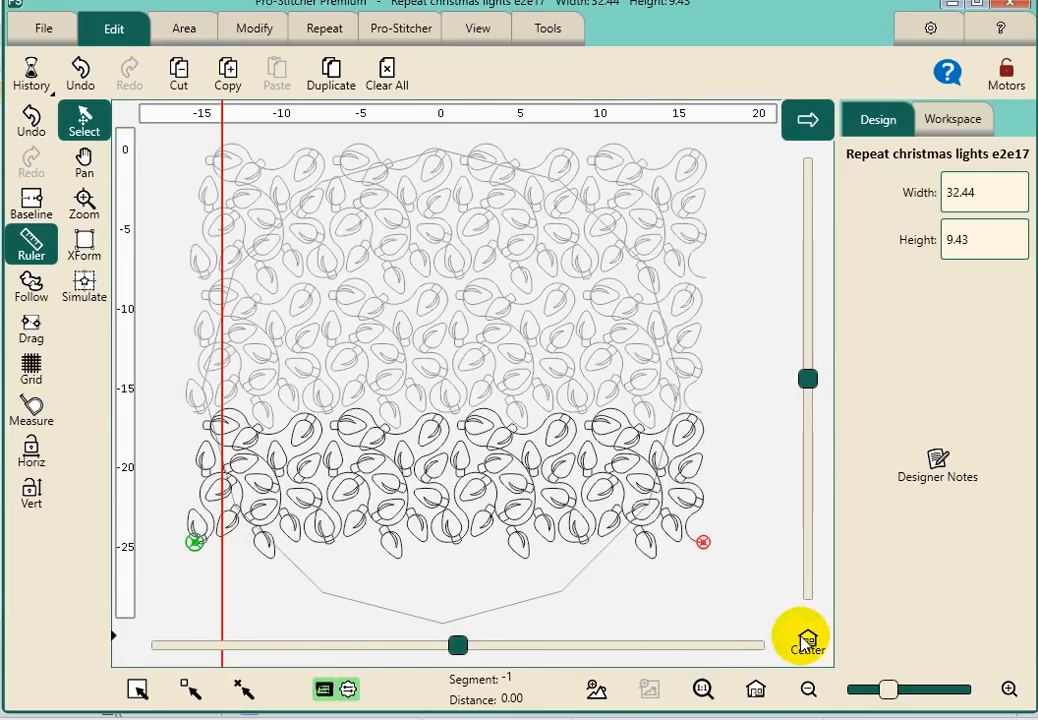
drag(547, 508, 549, 512)
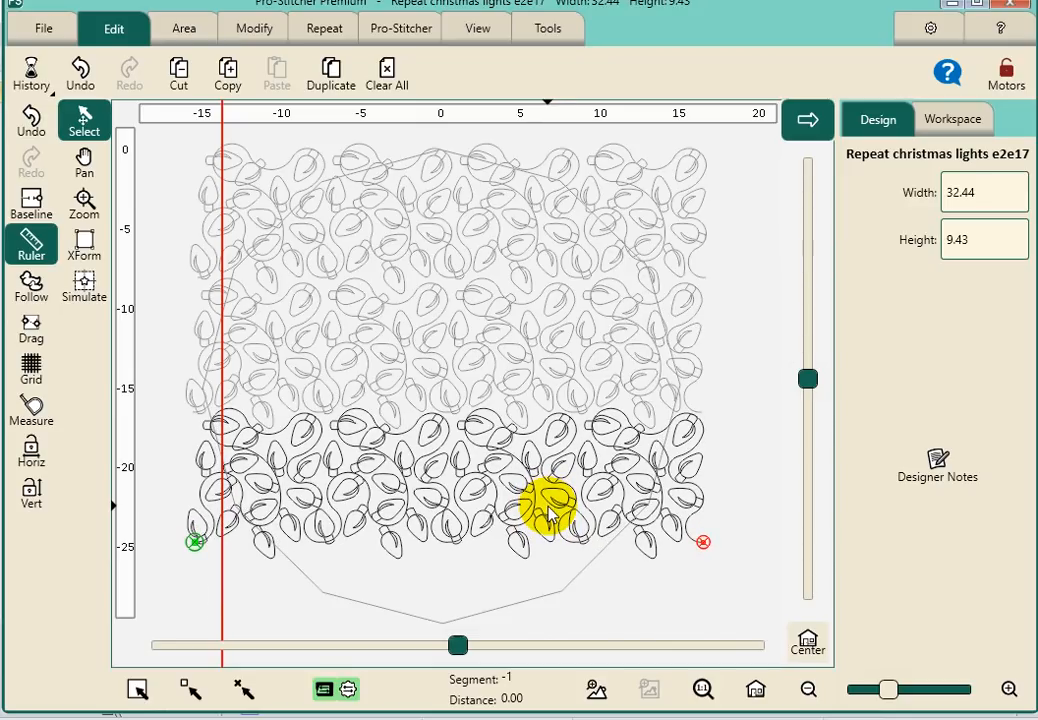
drag(548, 512, 548, 518)
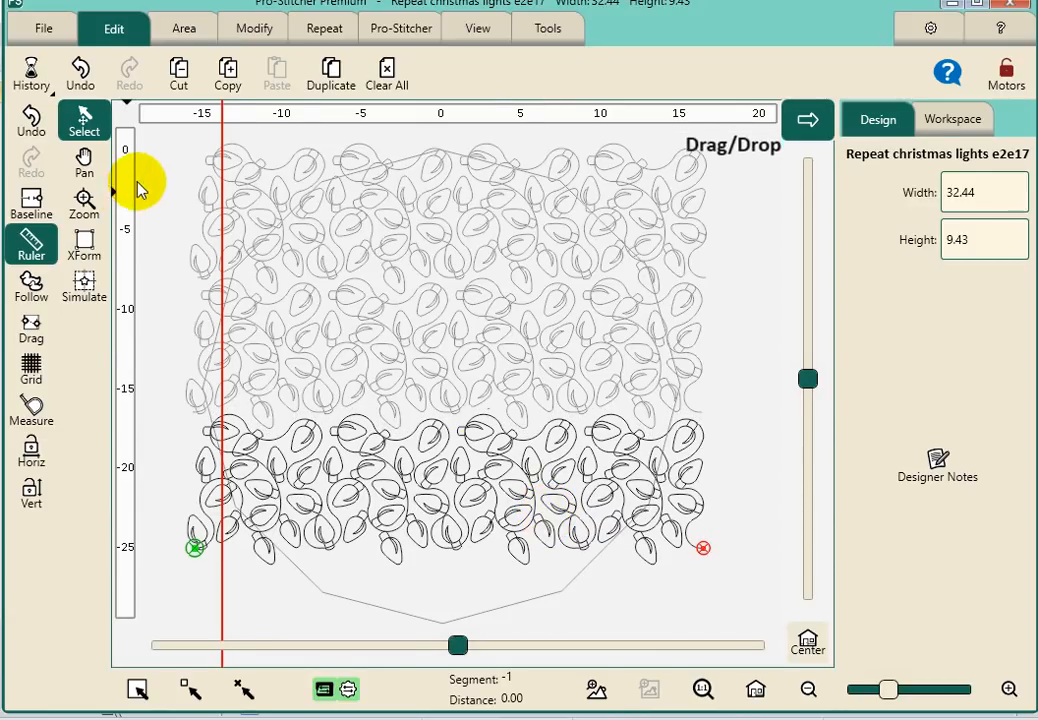
Step: Duplicate the third christmas lights row and place the copy as a fourth nested row beneath it, covering the lower end of the Skirt outline
click(320, 74)
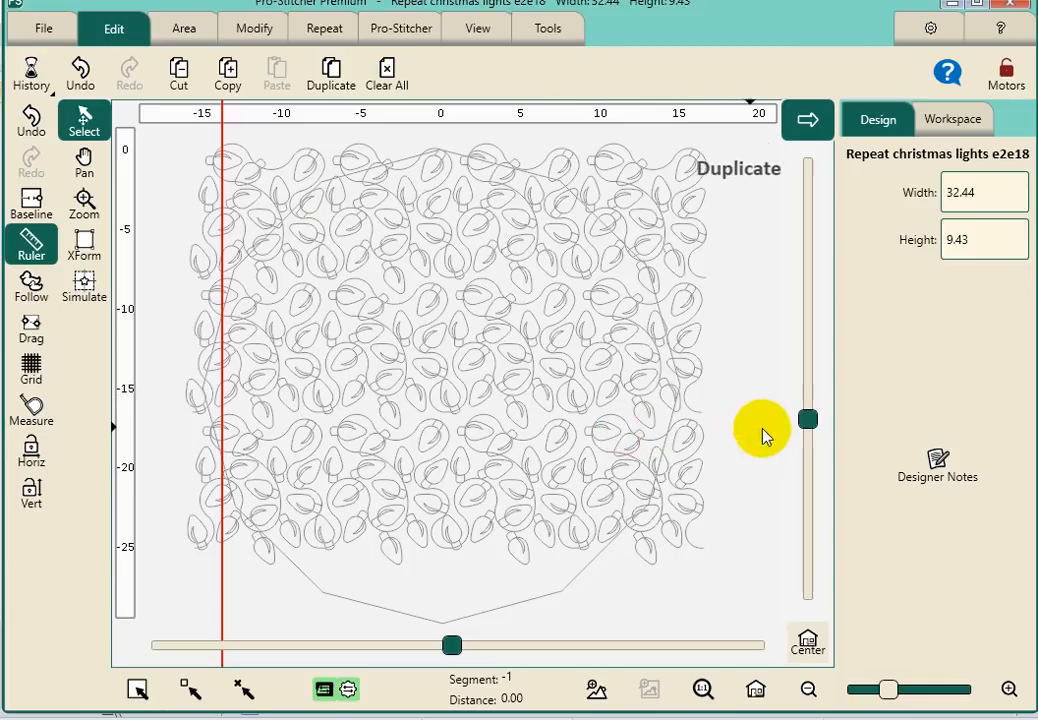
drag(808, 416, 795, 382)
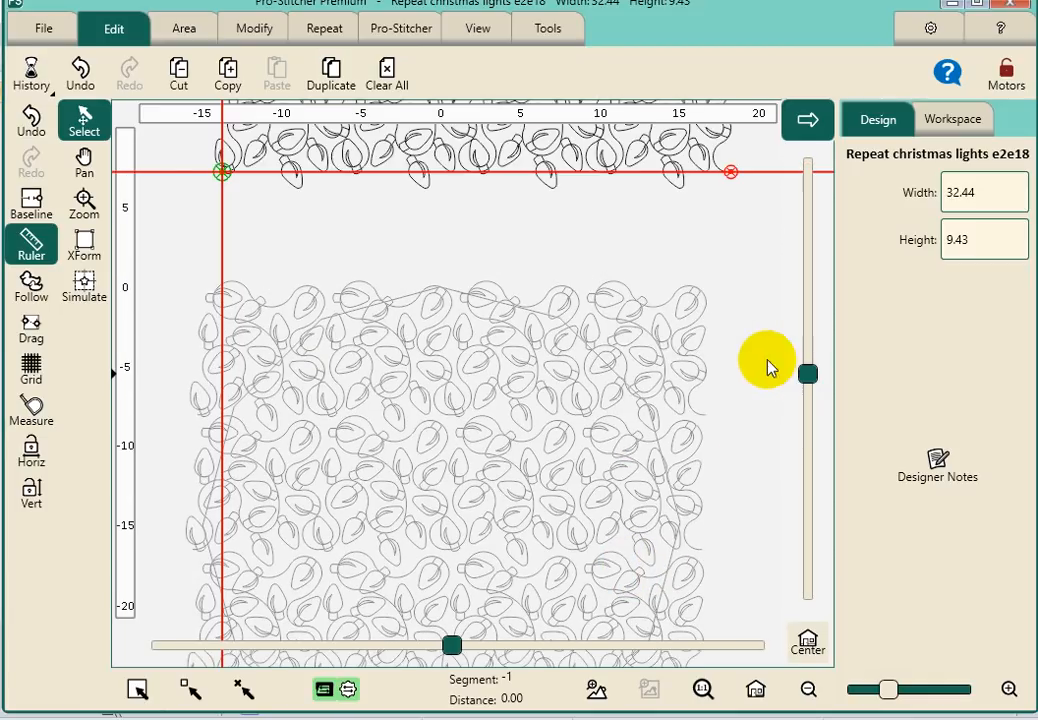
drag(407, 483, 317, 609)
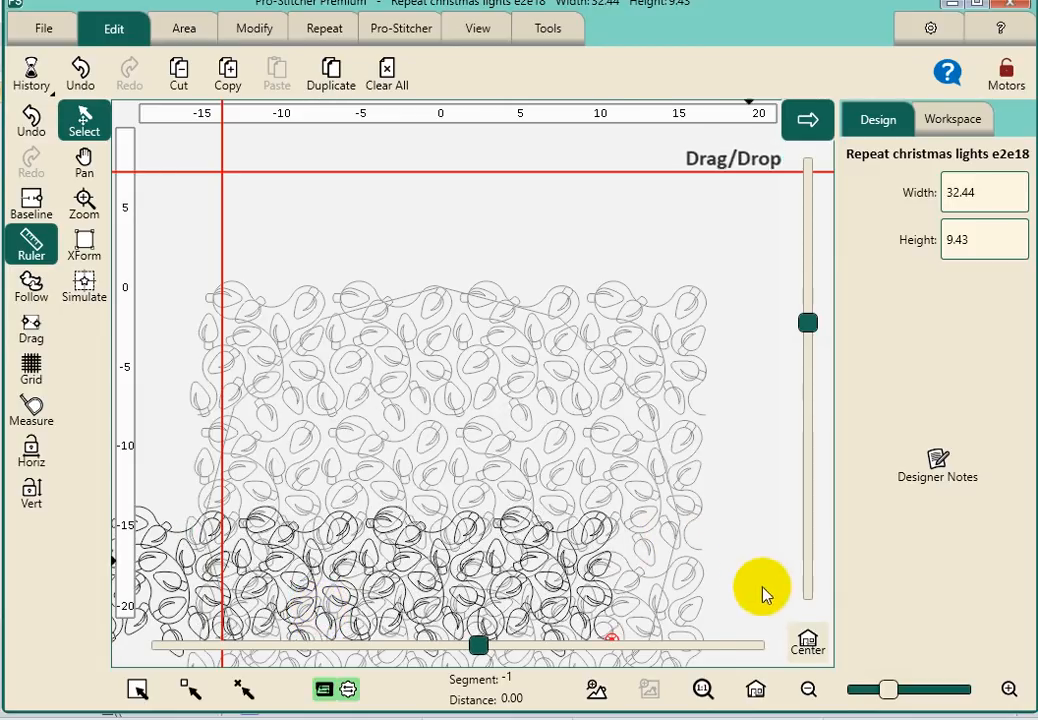
click(805, 648)
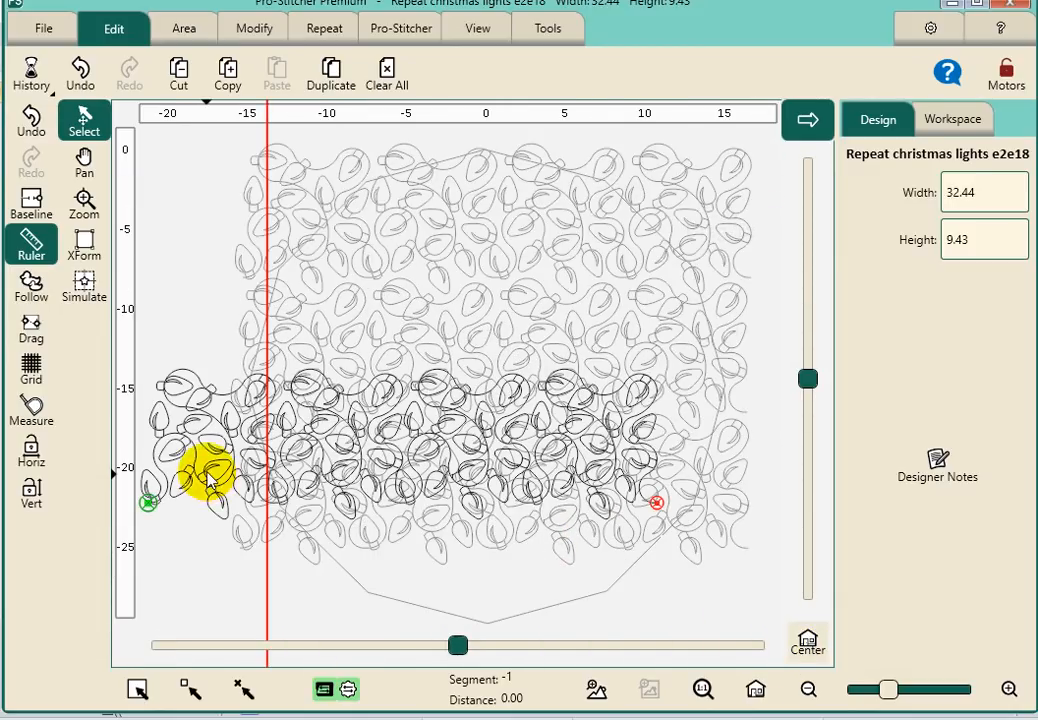
drag(229, 503, 295, 603)
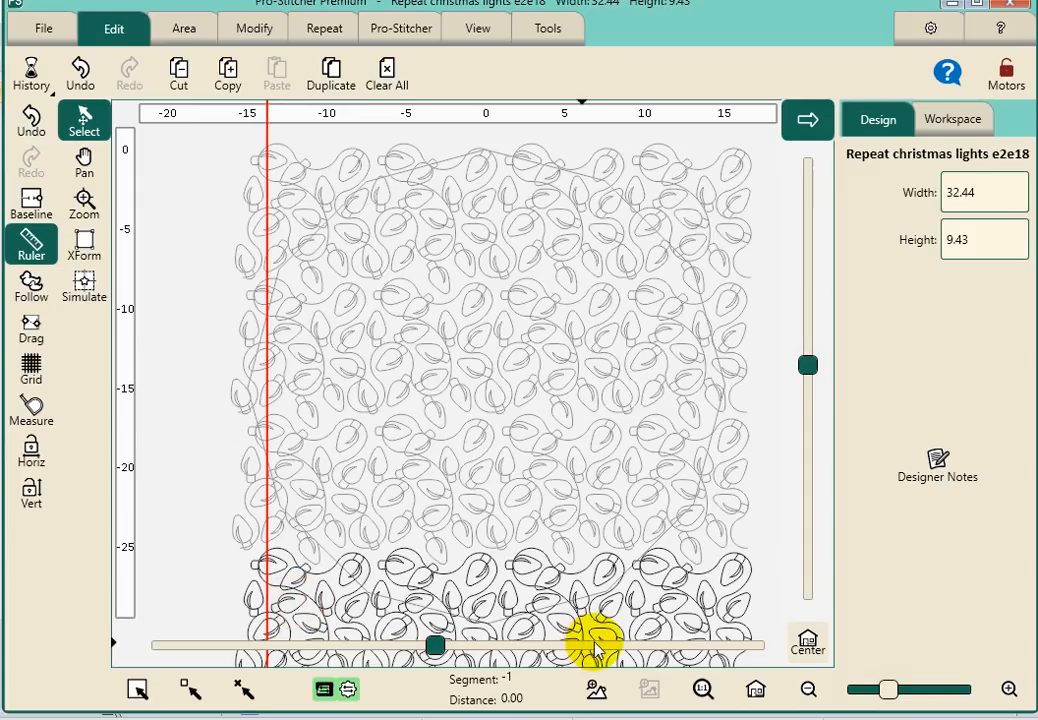
click(807, 640)
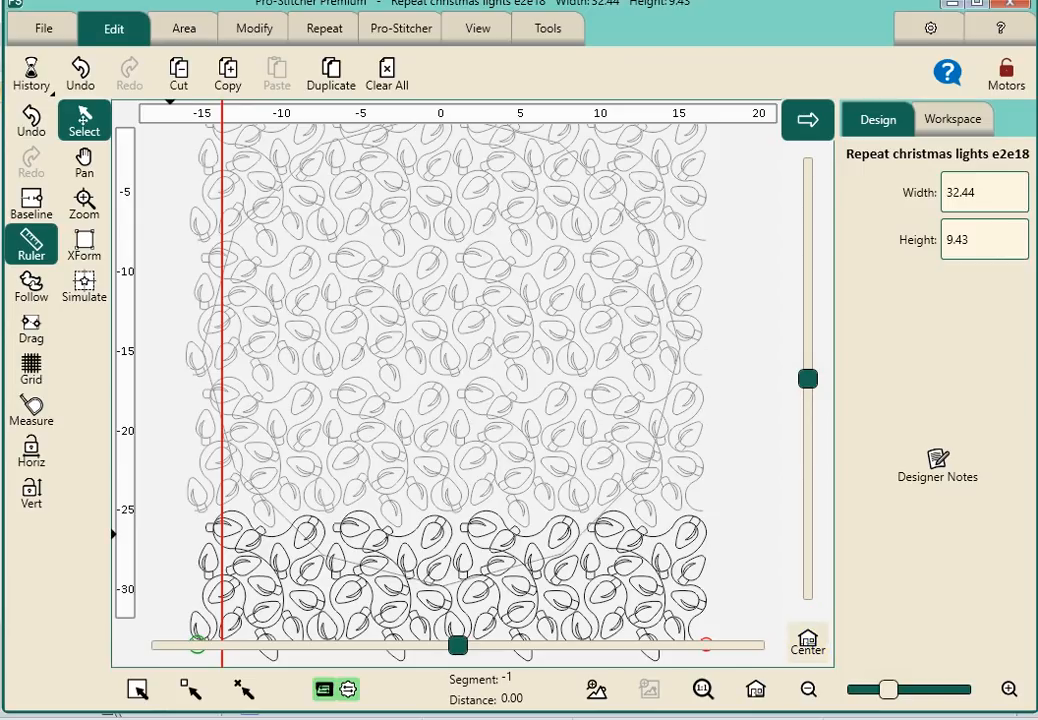
click(807, 690)
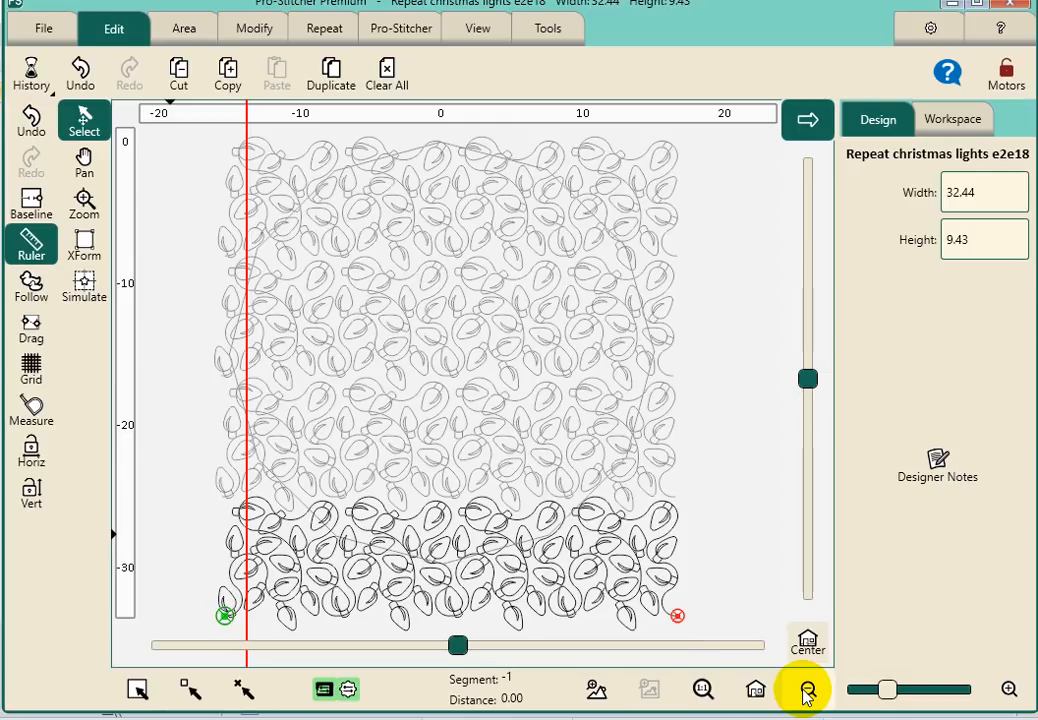
click(807, 690)
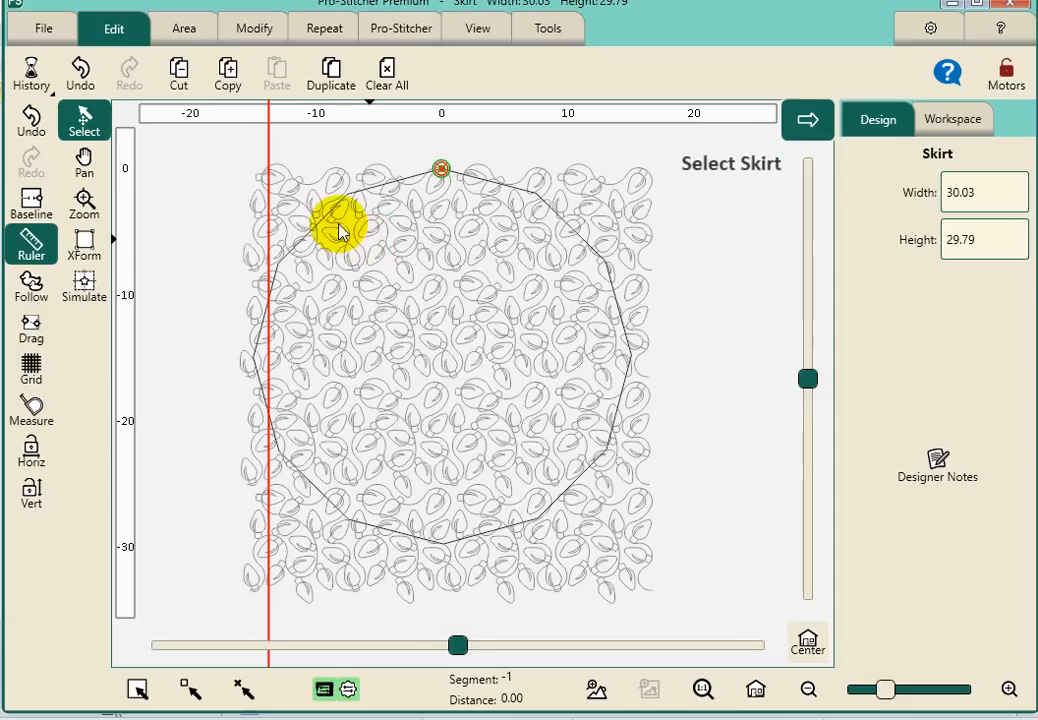
Step: Select the Skirt outline among the rows and turn it into the working area with RB Area
click(295, 184)
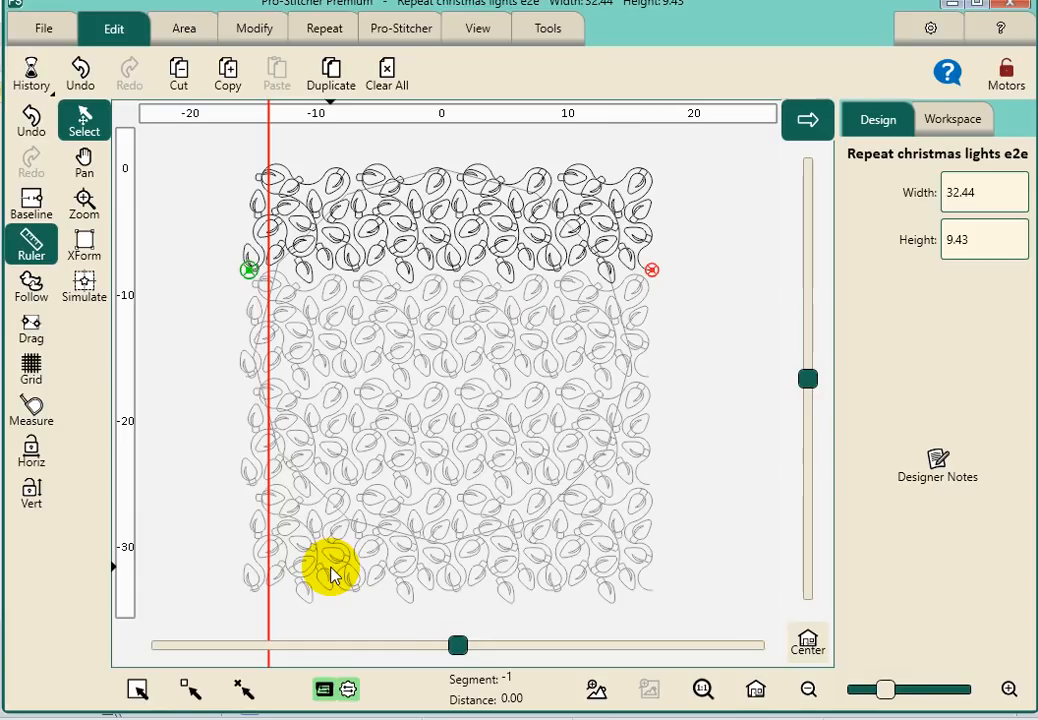
click(415, 182)
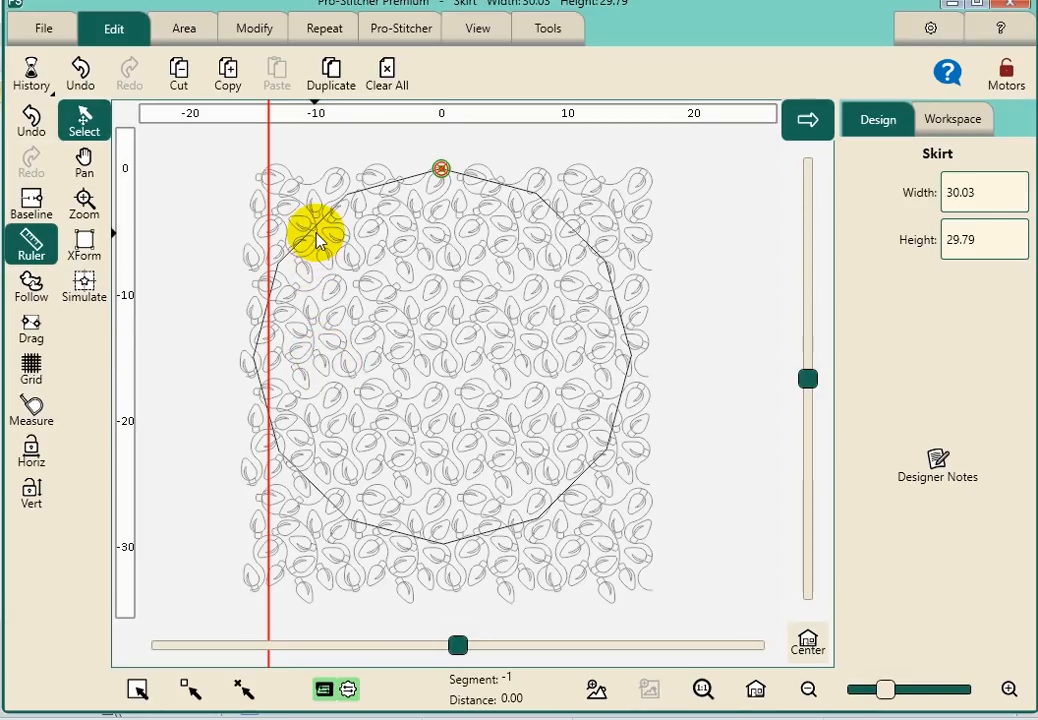
click(181, 29)
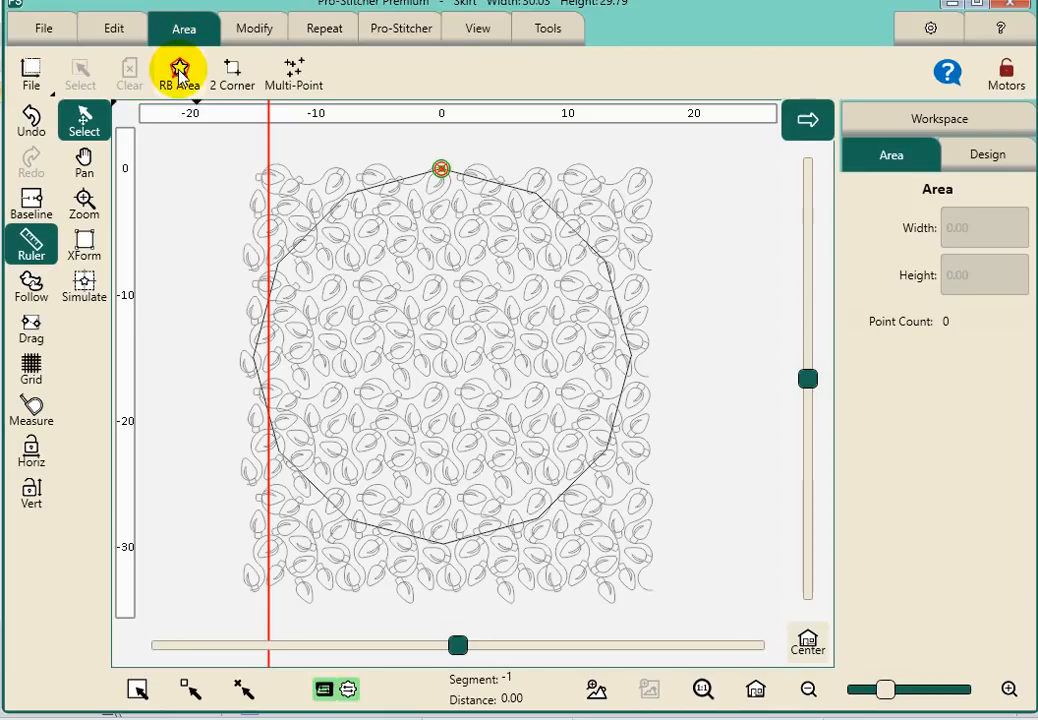
click(179, 72)
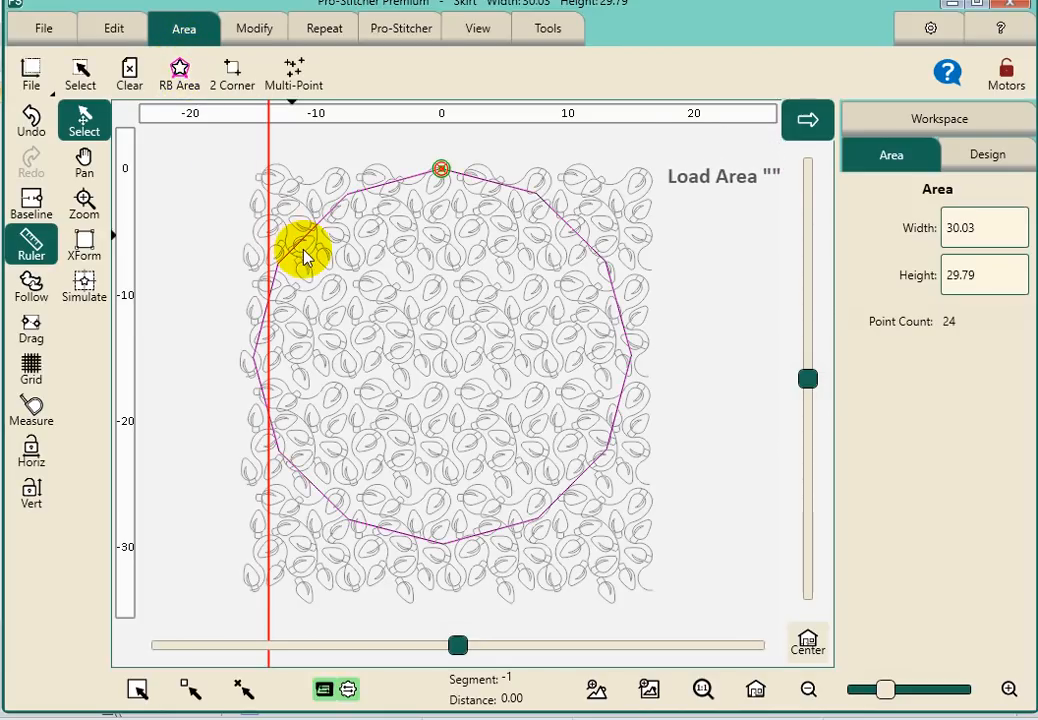
Step: Crop away the parts of the uppermost christmas lights row outside the Skirt area, with the Edges option on
click(283, 185)
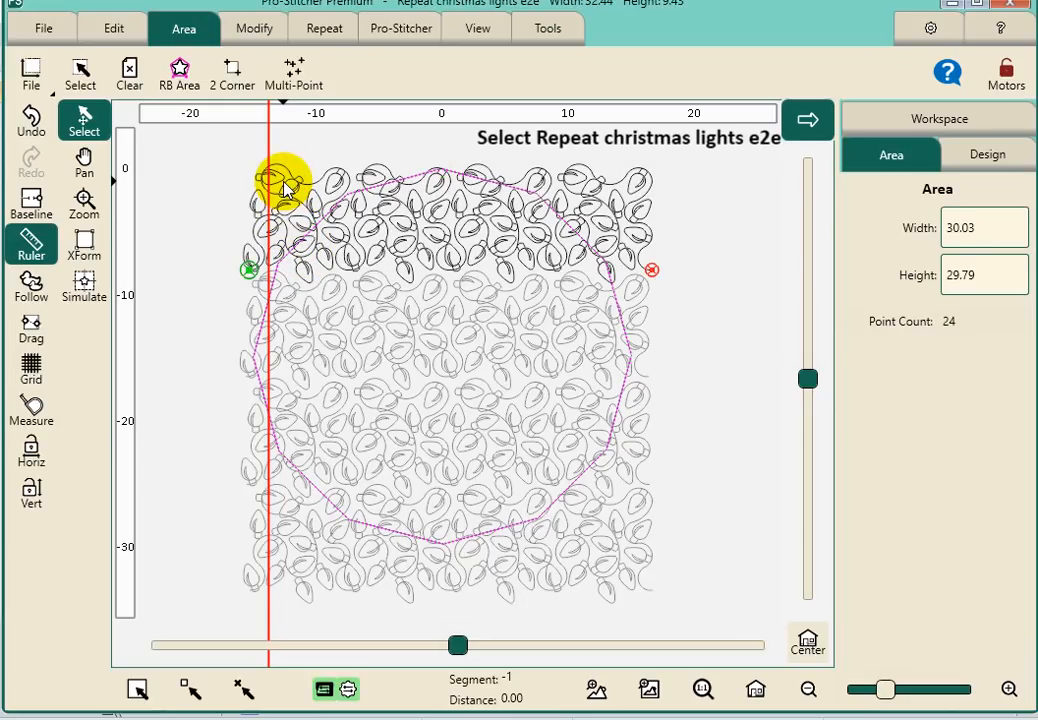
click(256, 30)
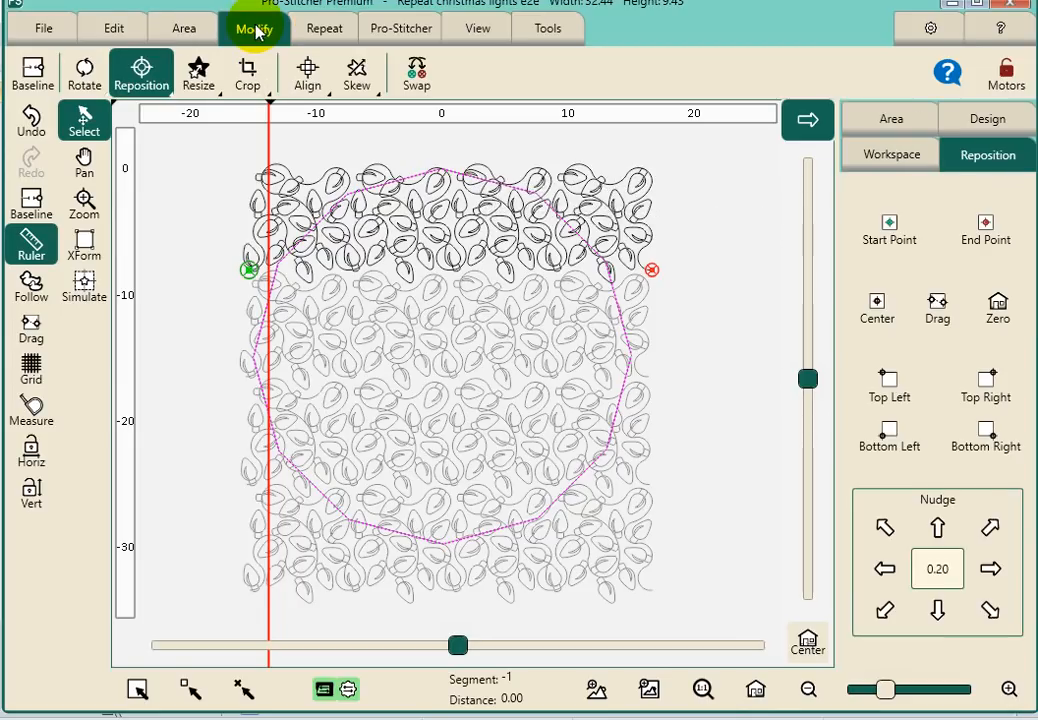
click(266, 80)
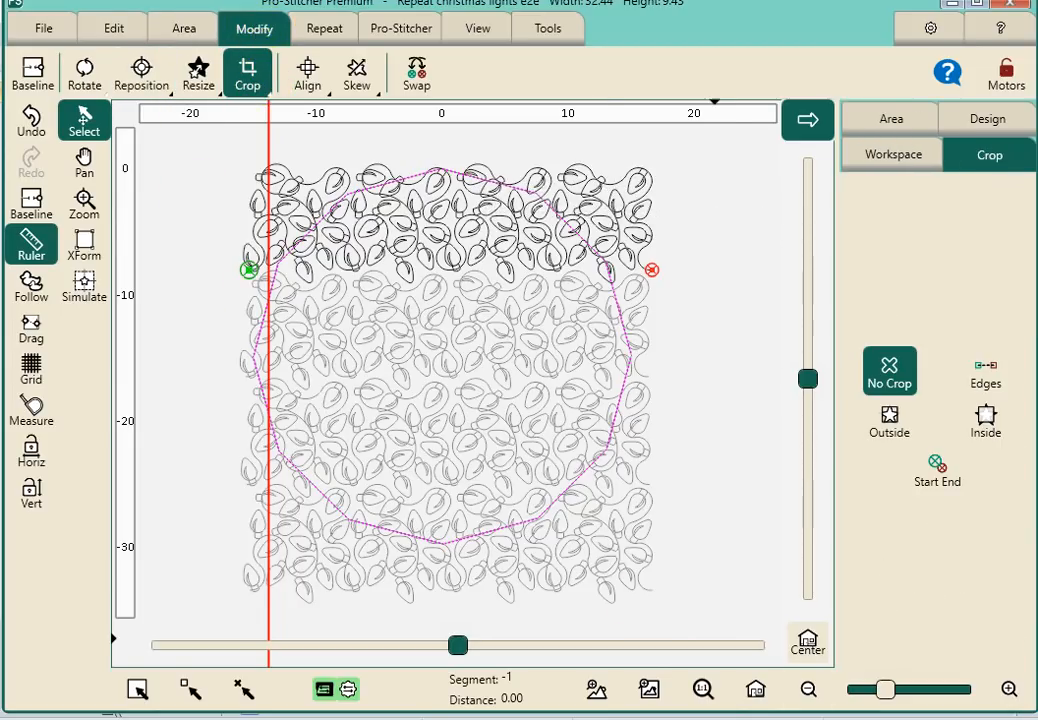
click(975, 376)
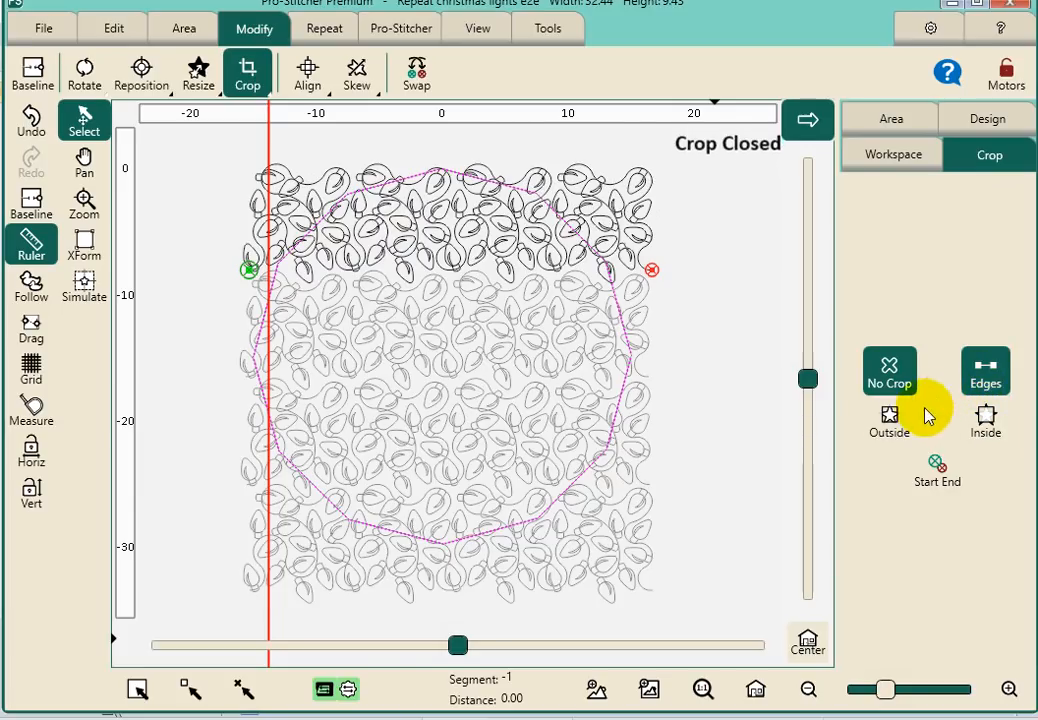
click(890, 425)
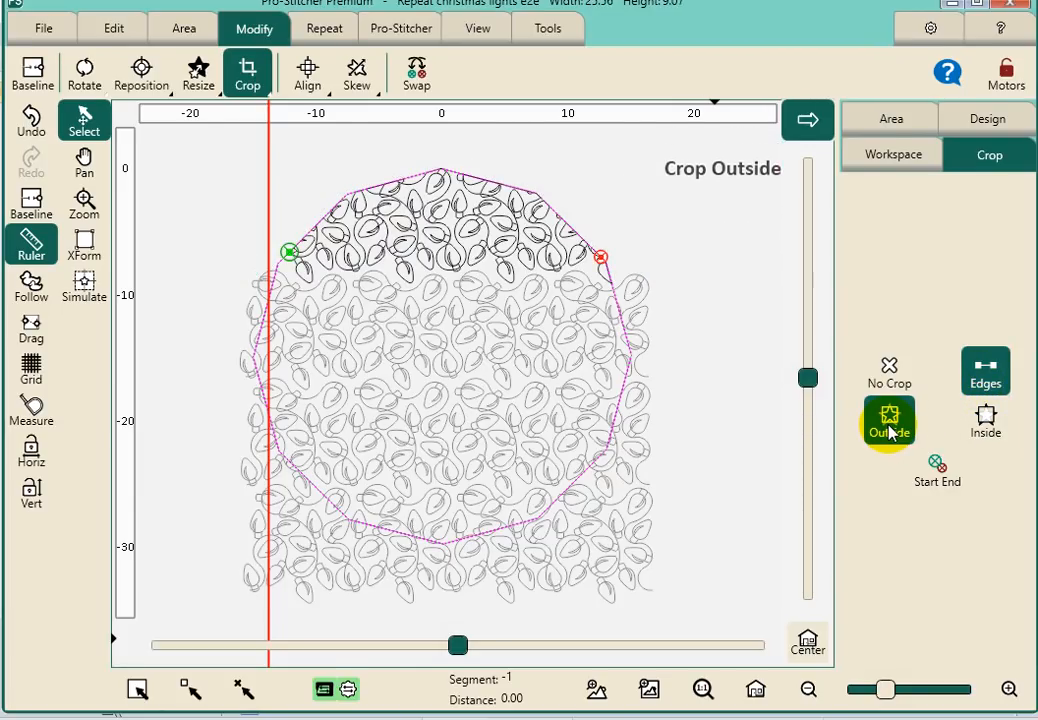
Step: Crop the second, third and fourth christmas lights rows one by one with Edges on, removing everything outside the Skirt area
click(642, 289)
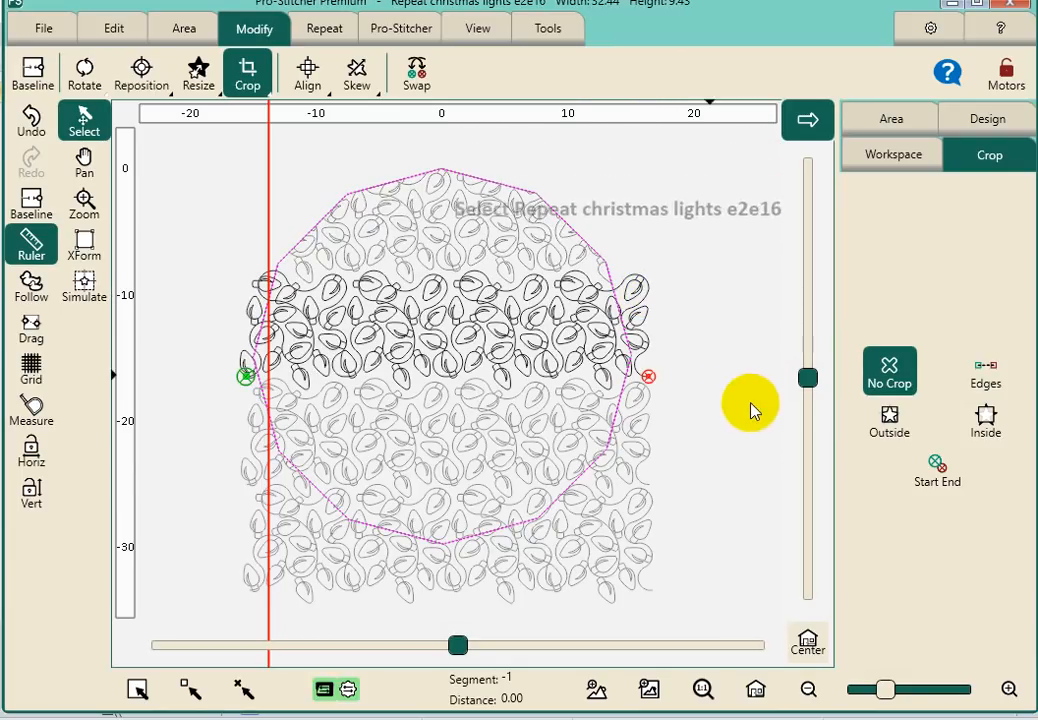
click(958, 381)
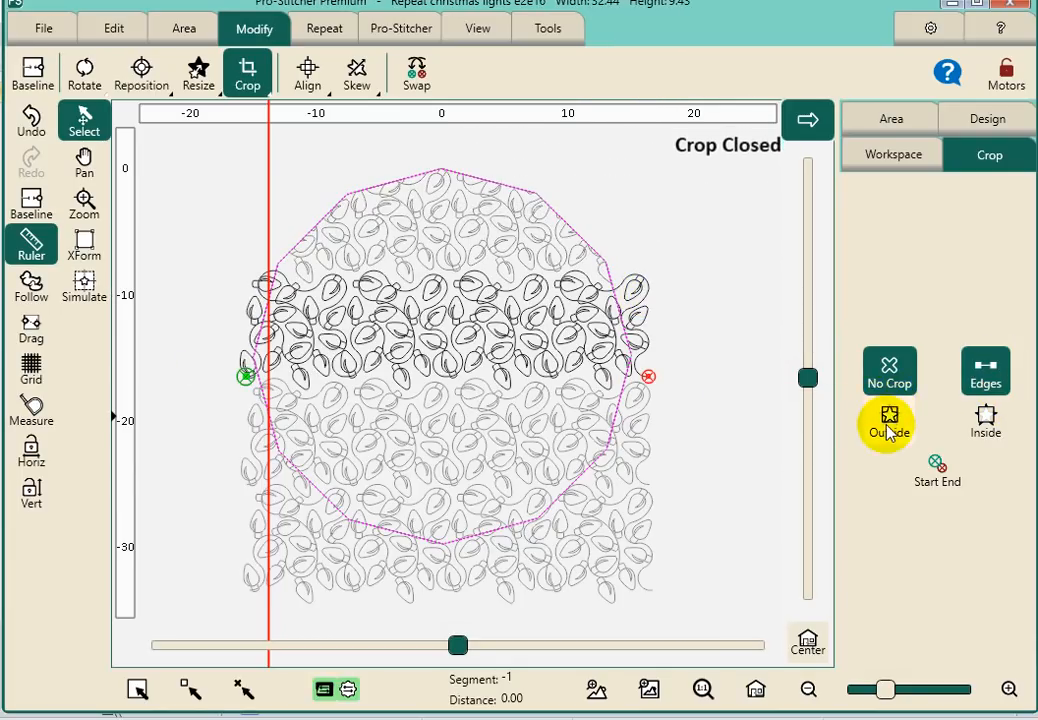
click(889, 420)
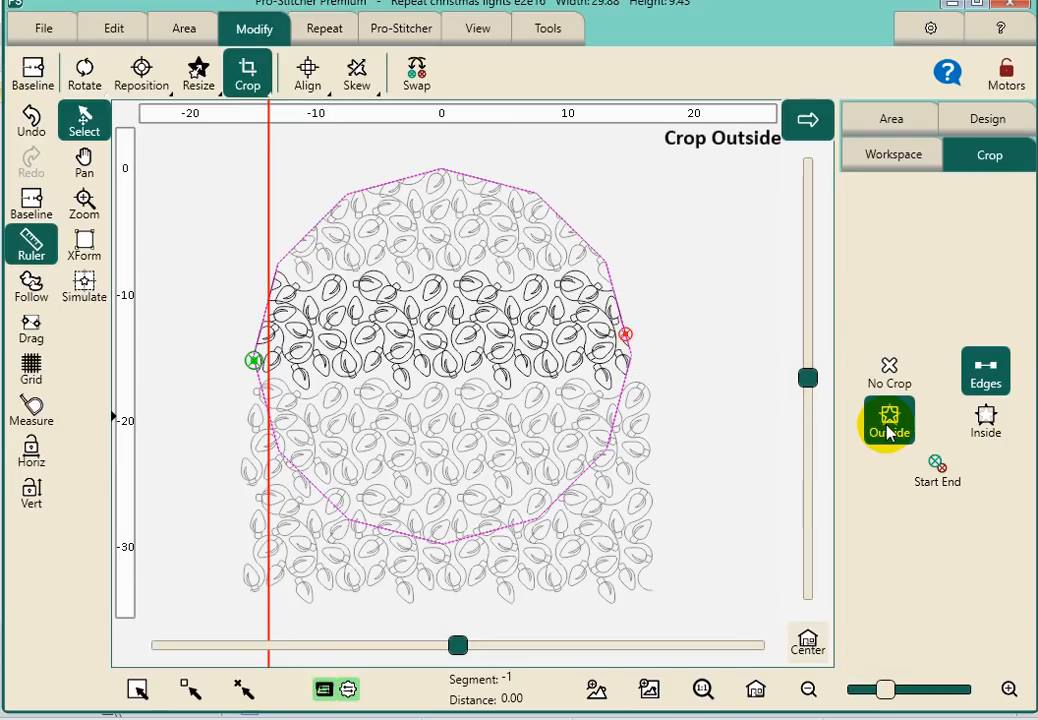
click(644, 429)
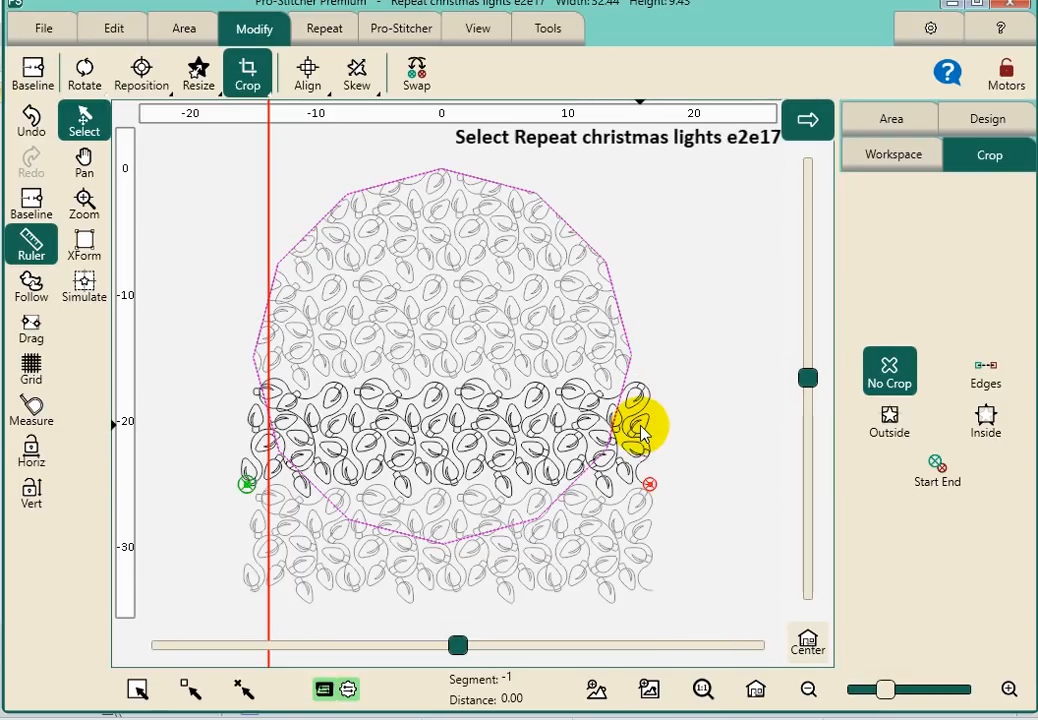
click(990, 376)
click(889, 425)
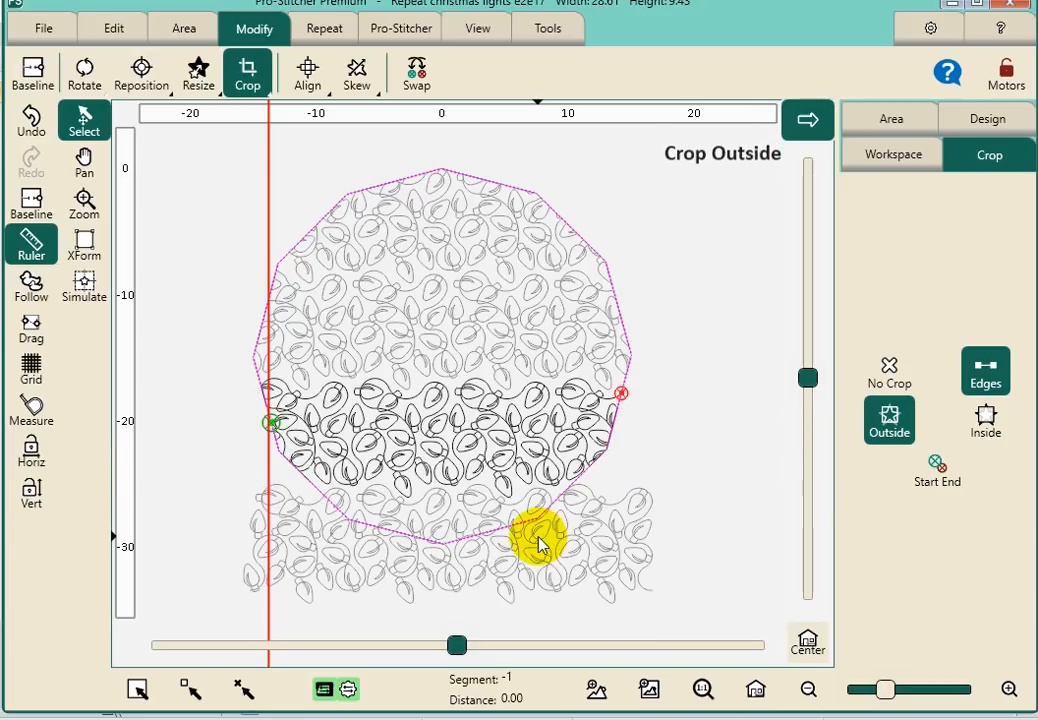
click(591, 564)
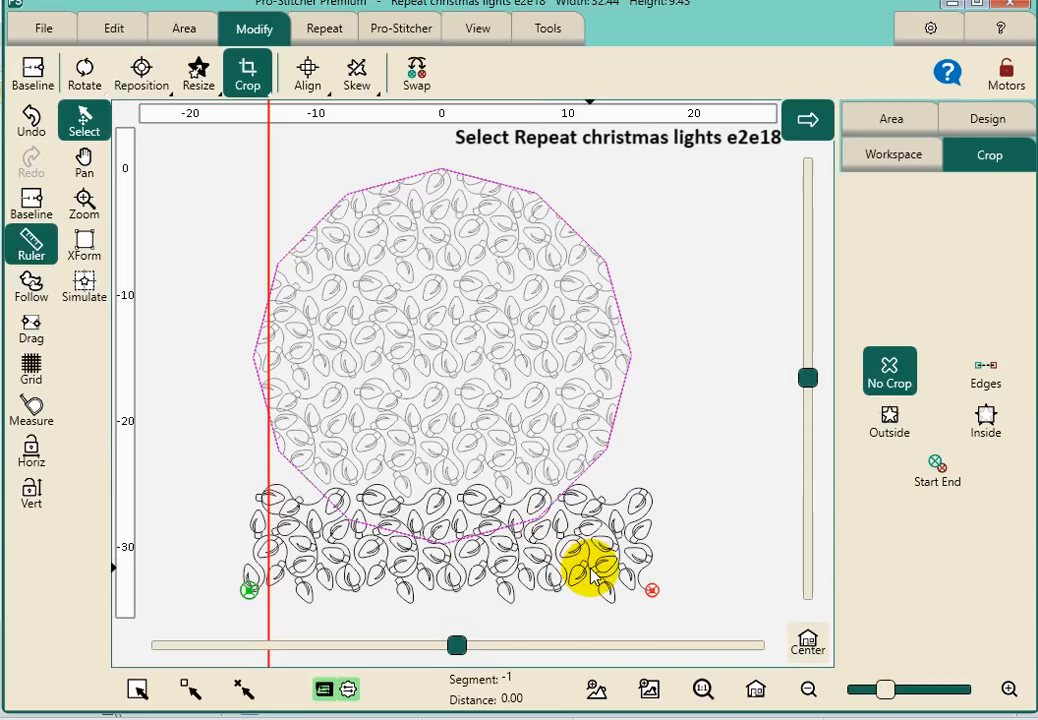
click(986, 374)
click(889, 425)
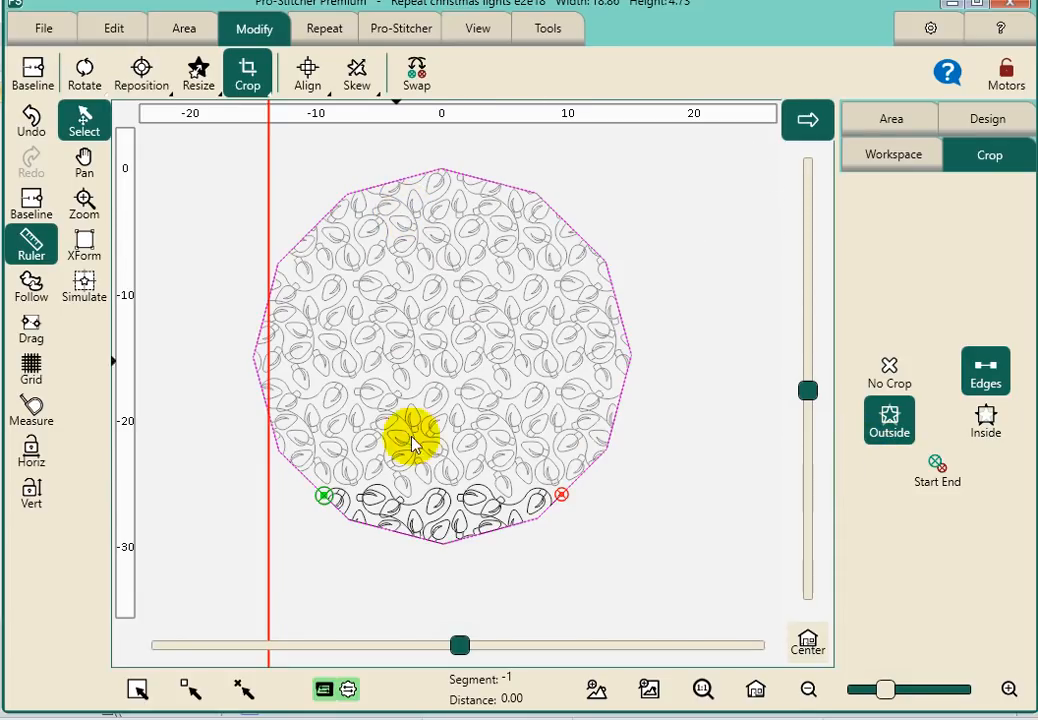
Step: Switch to Quilt mode, select the first and second cropped rows in turn, and simulate the machine position at the second row's start point
click(442, 261)
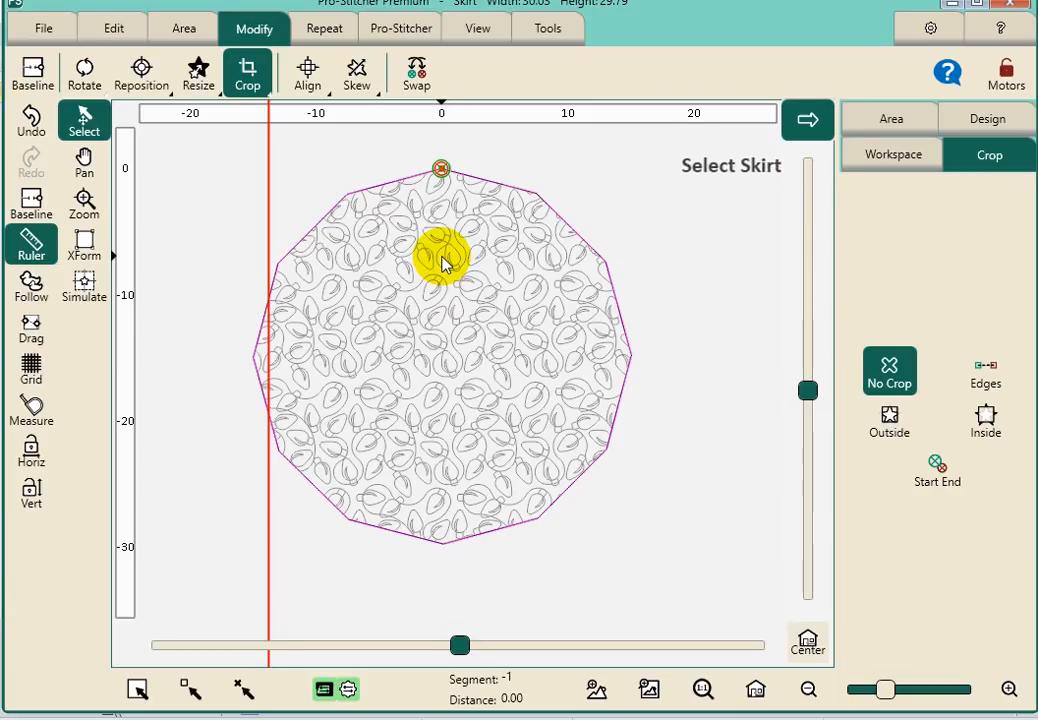
click(405, 245)
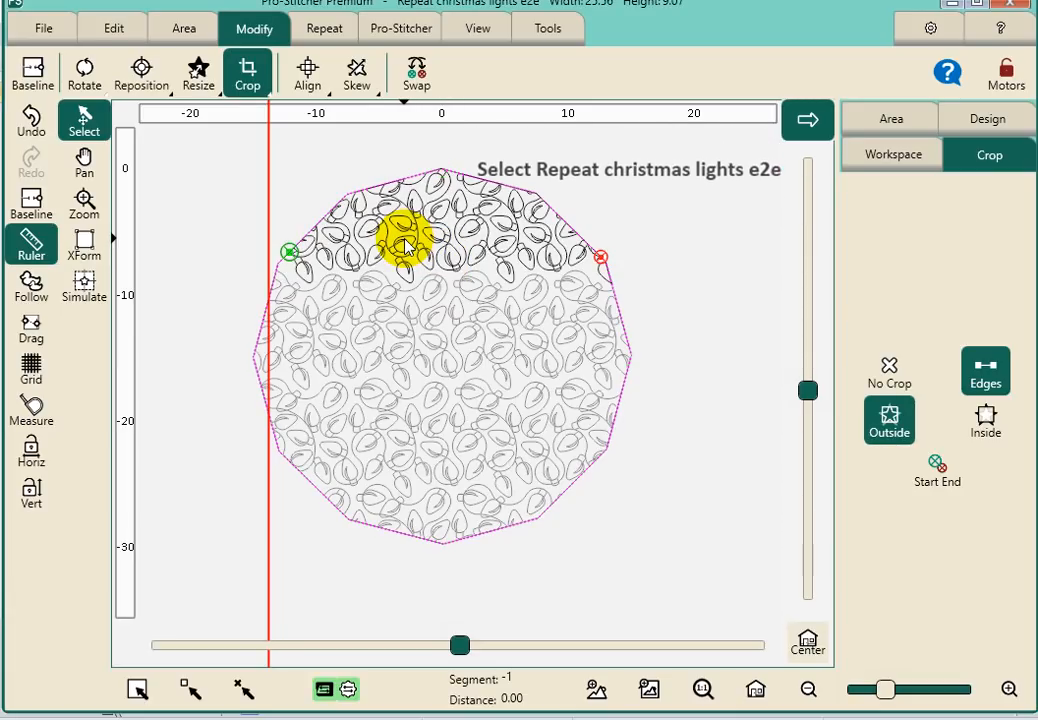
click(401, 29)
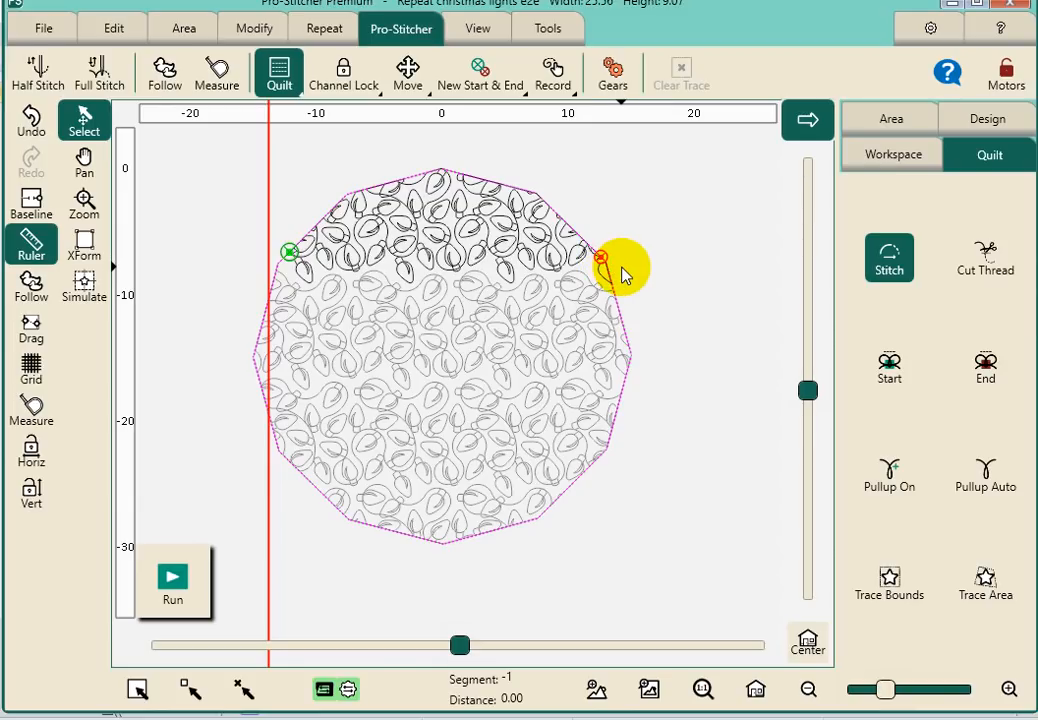
click(484, 318)
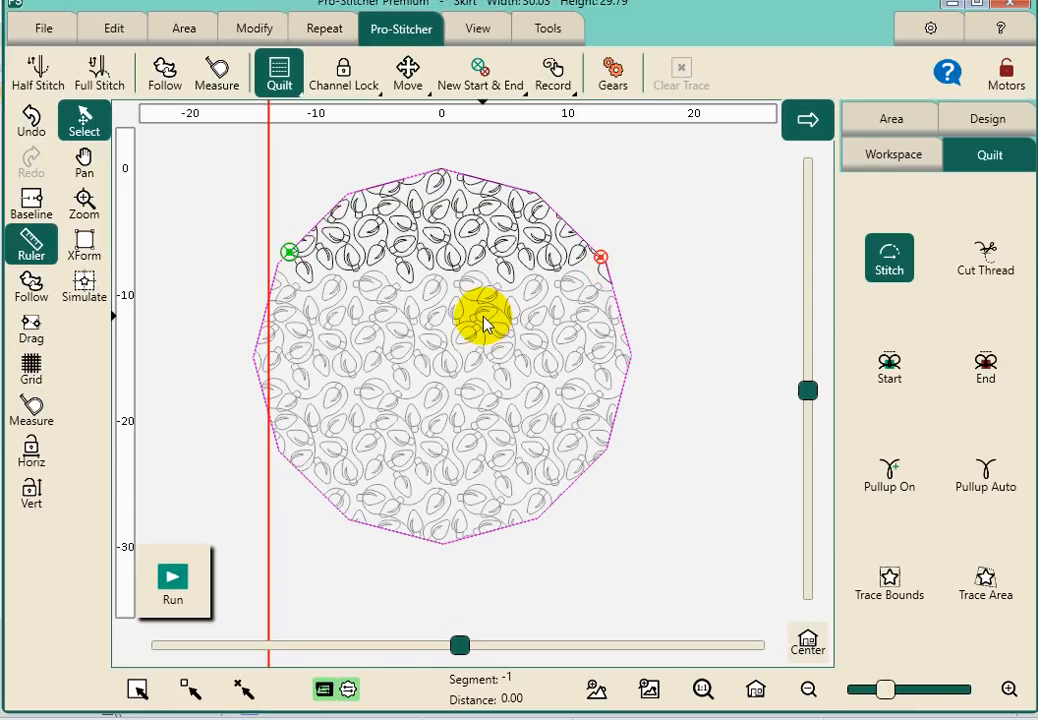
click(484, 318)
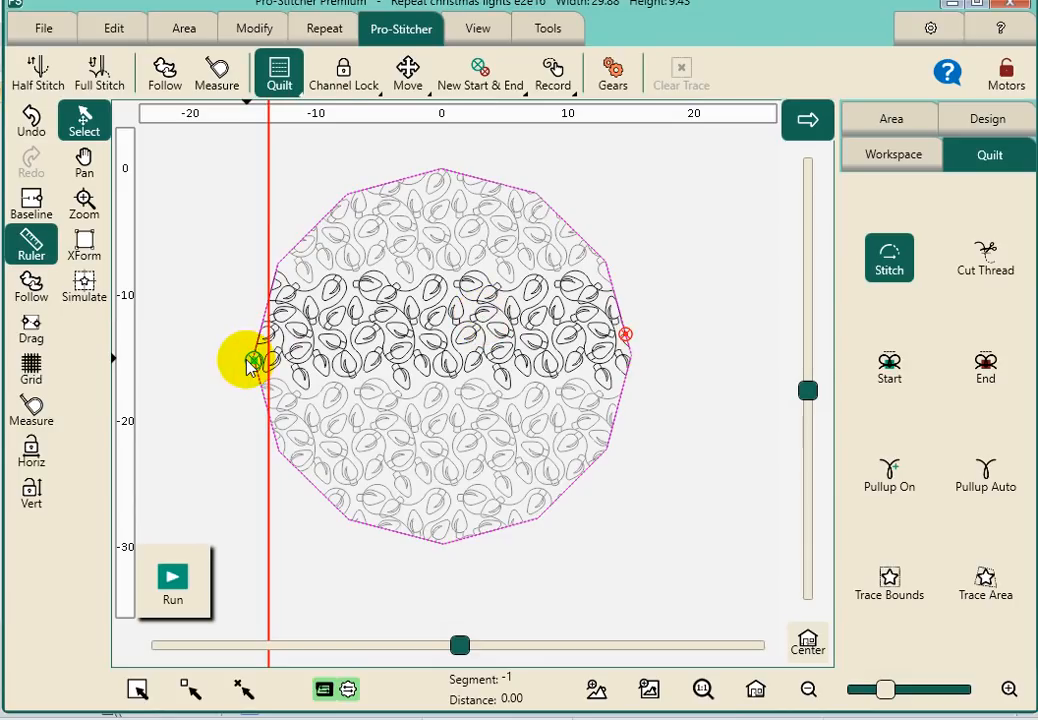
click(88, 290)
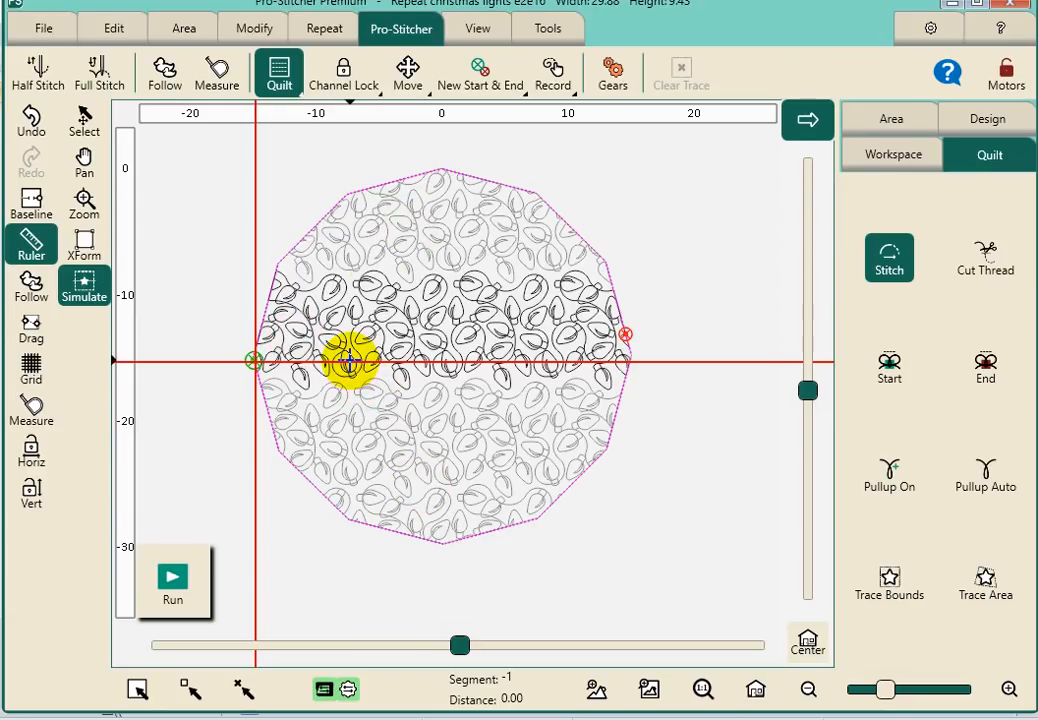
Step: Save the whole workspace to F:\Workspace as tree skirt.hqwa, overwriting the existing file
click(43, 28)
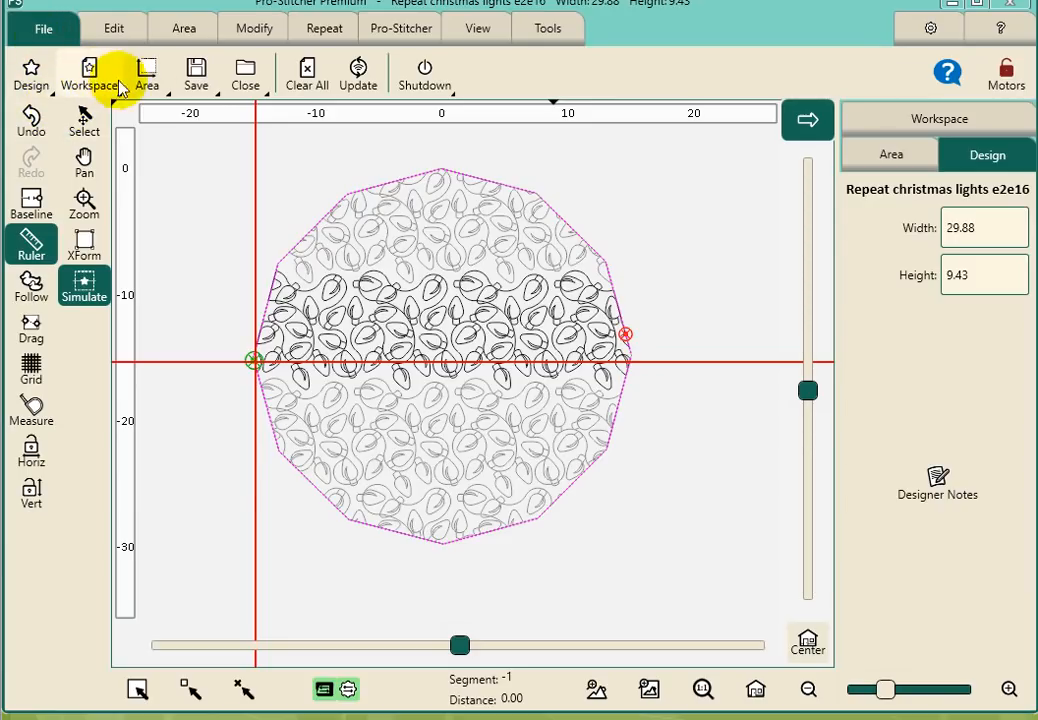
click(198, 86)
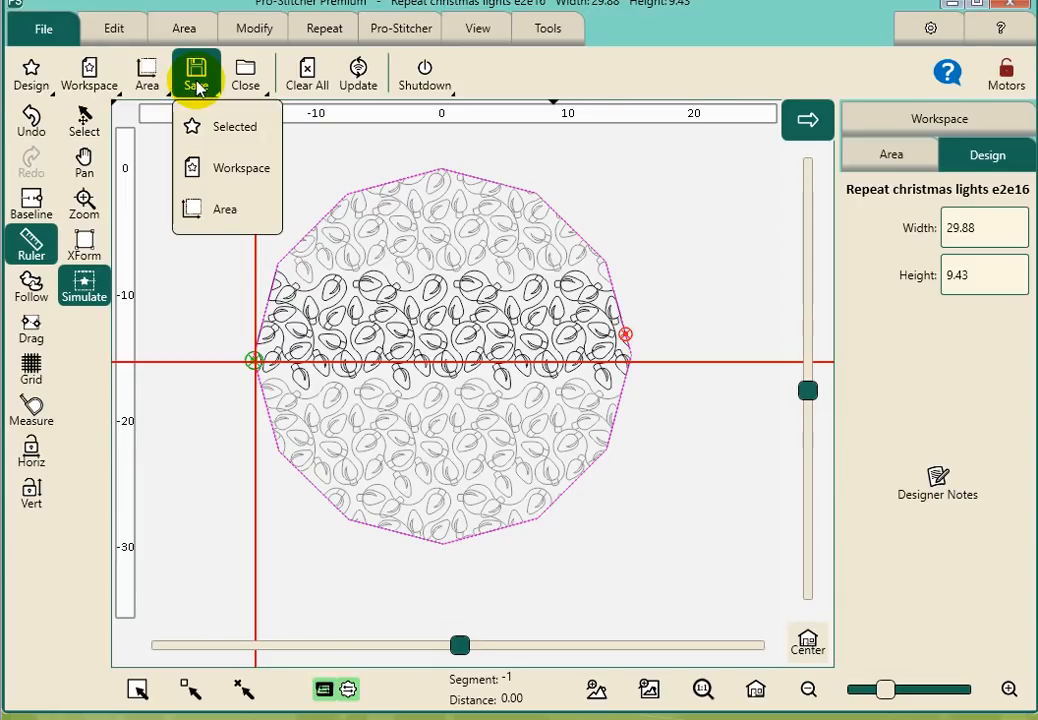
click(240, 170)
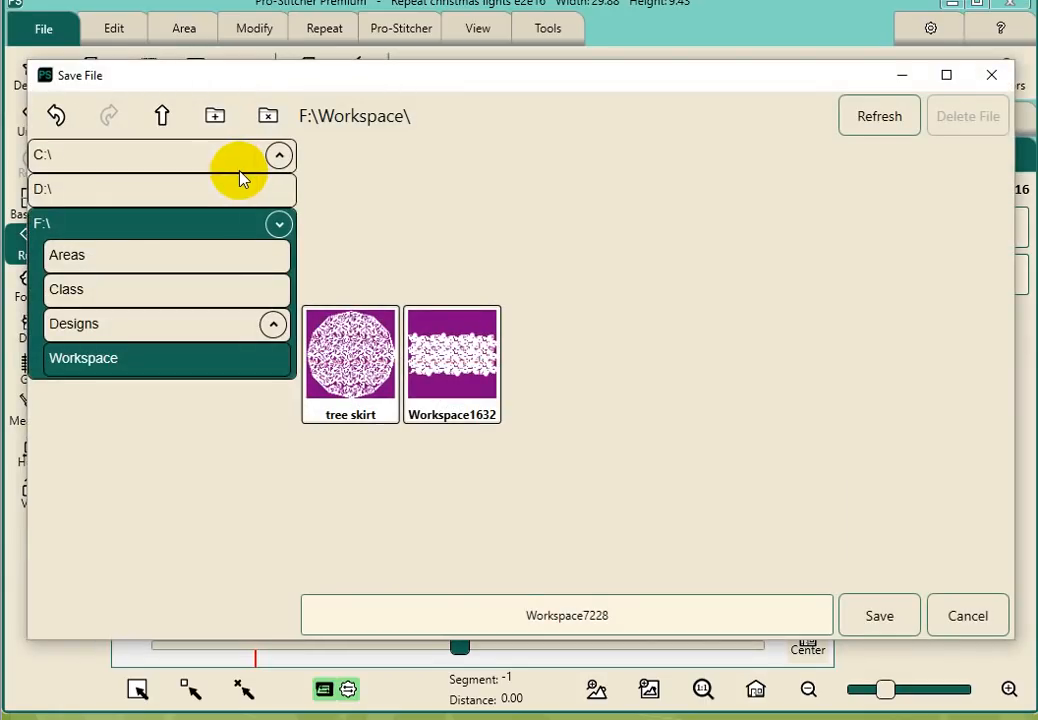
click(355, 357)
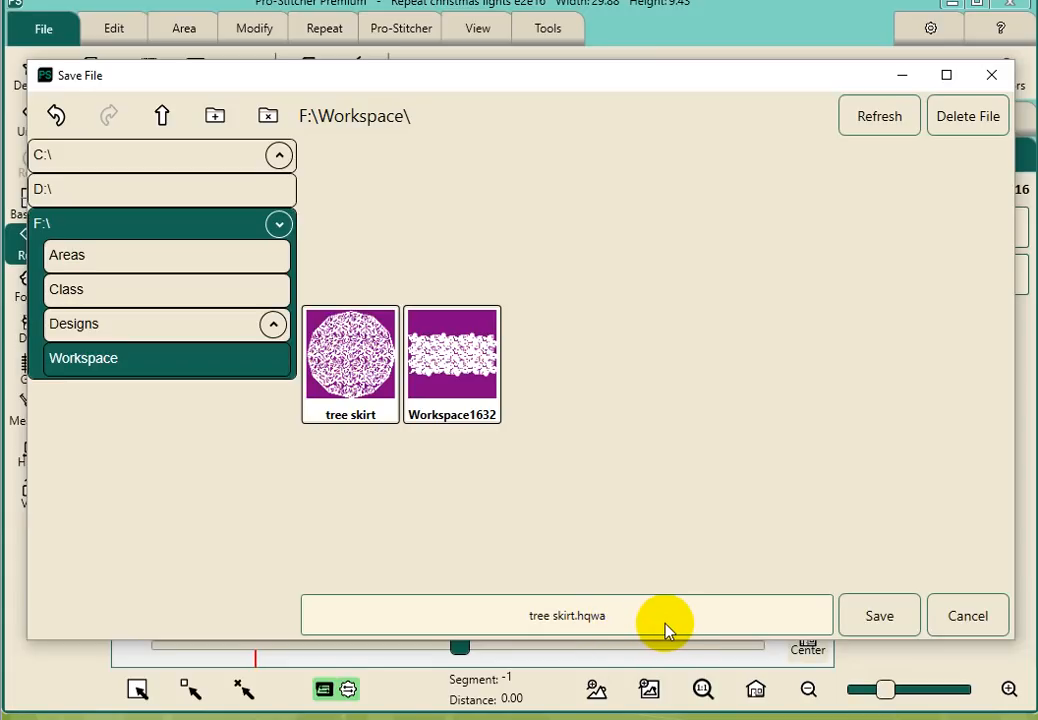
click(880, 624)
click(464, 370)
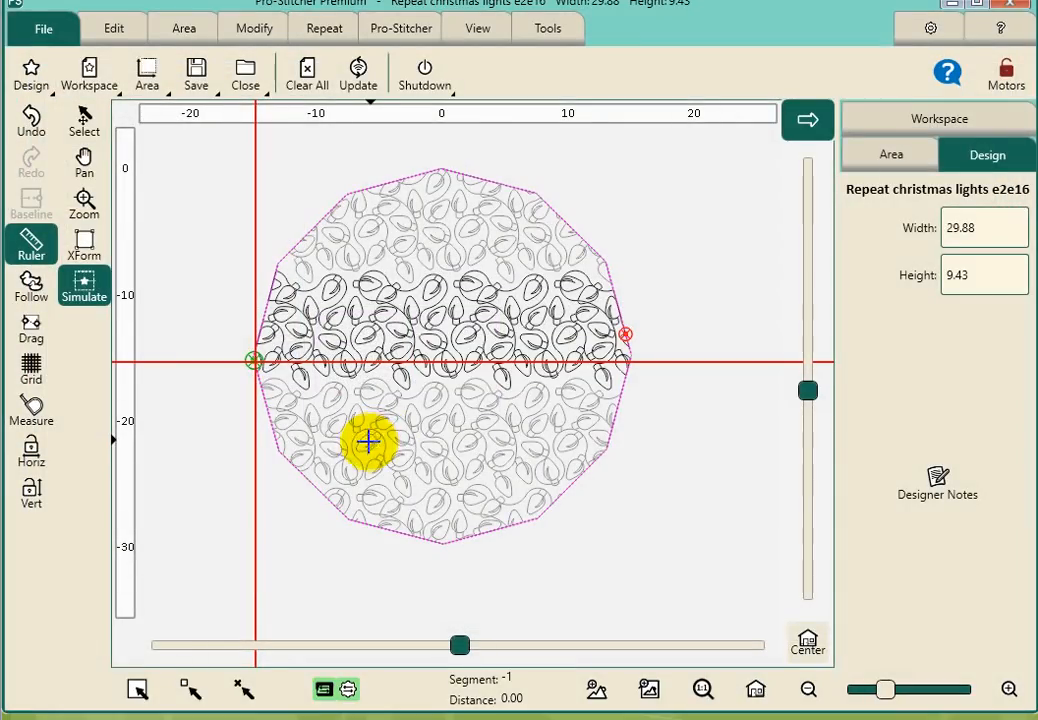